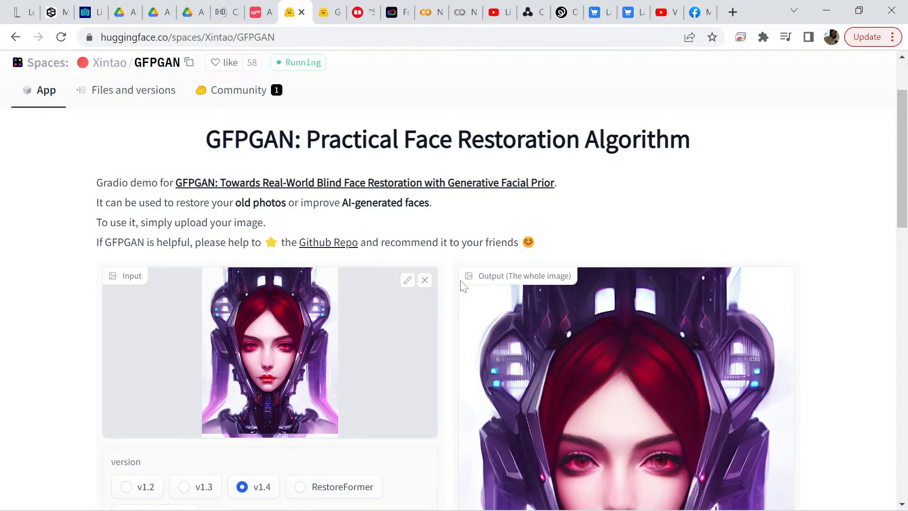
Step: Examine the GFPGAN face restoration demo, comparing the input portrait with the restored output and reviewing the version, rescaling factor and download sections
scroll(450, 263, down, 2)
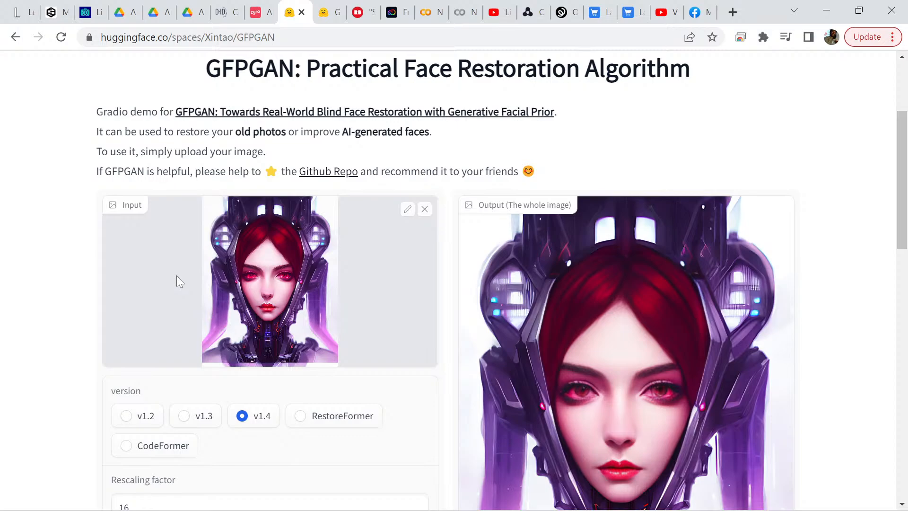
scroll(177, 275, down, 2)
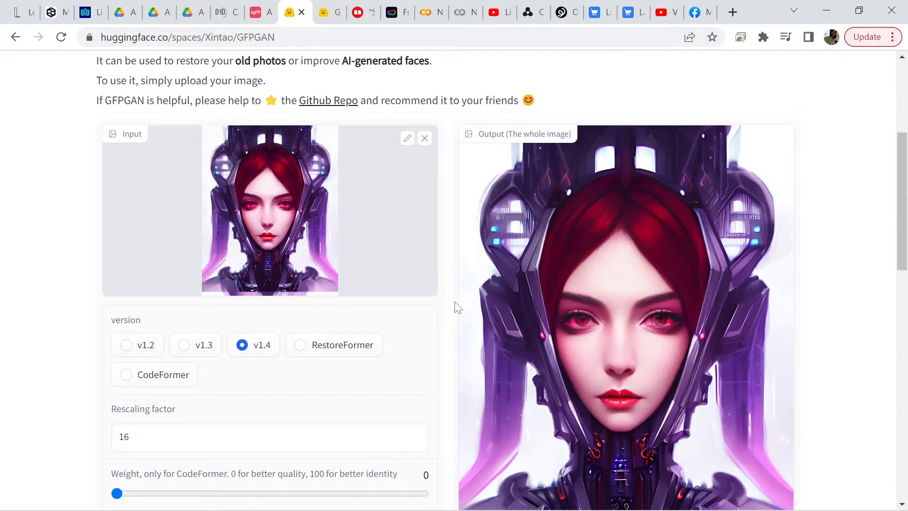
scroll(458, 307, down, 1)
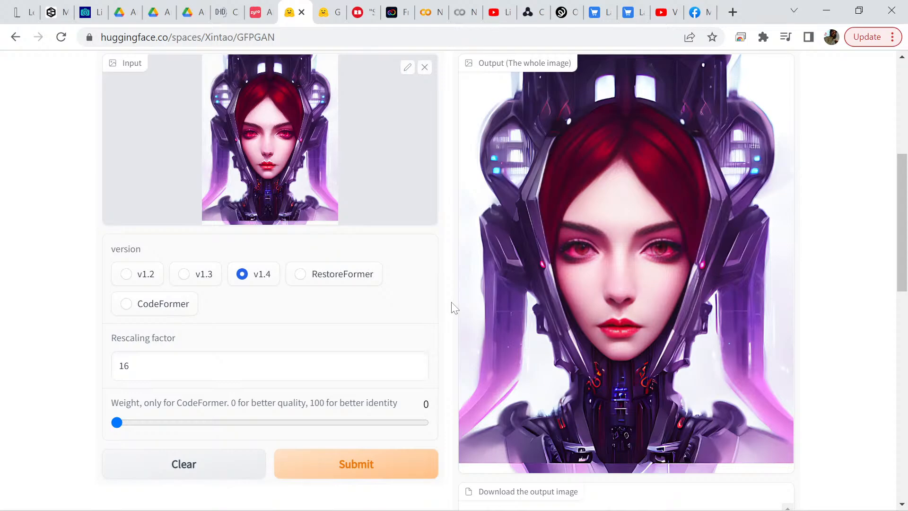
scroll(452, 307, up, 6)
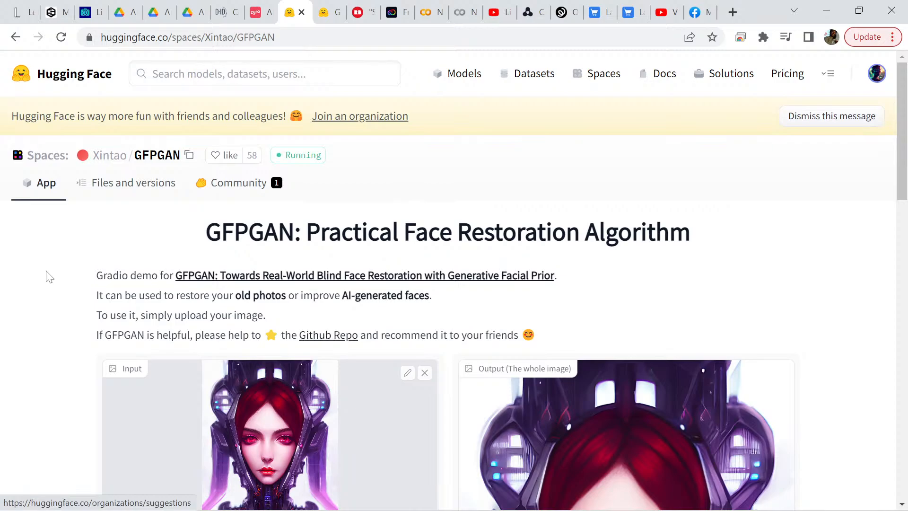
scroll(49, 273, down, 3)
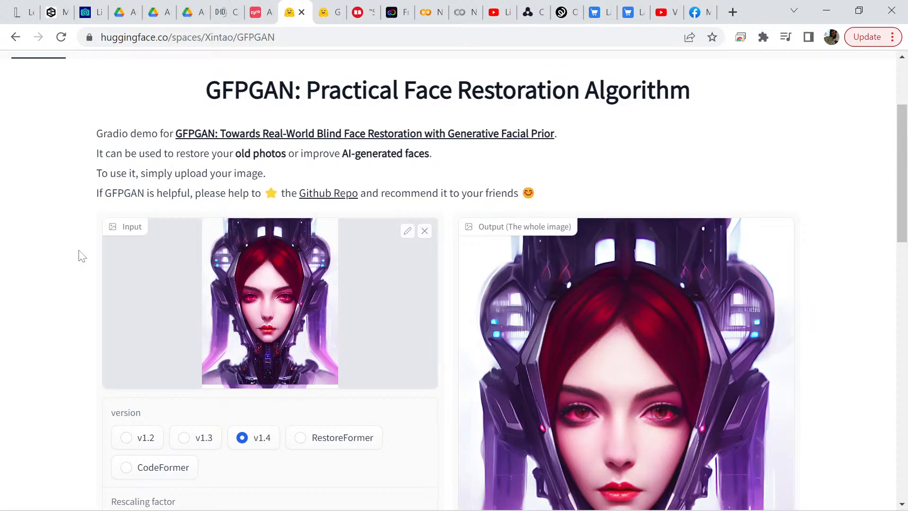
scroll(82, 256, down, 1)
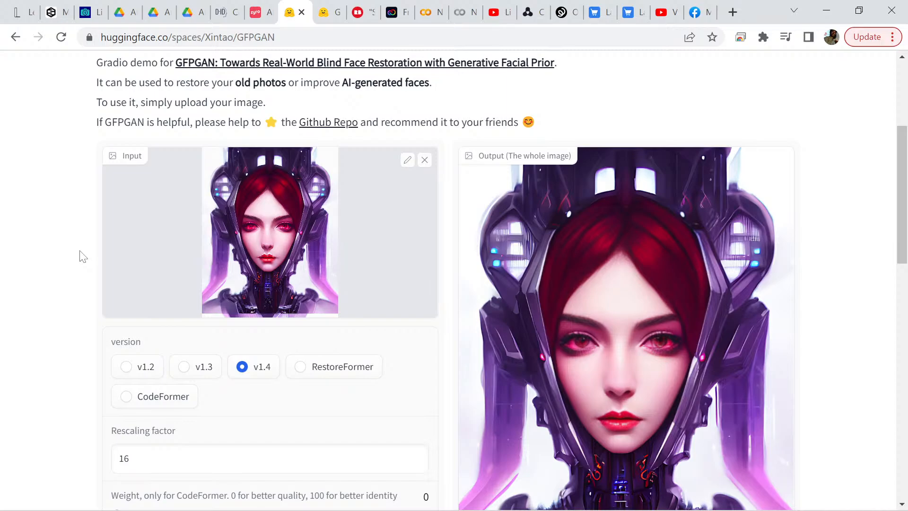
scroll(87, 257, up, 1)
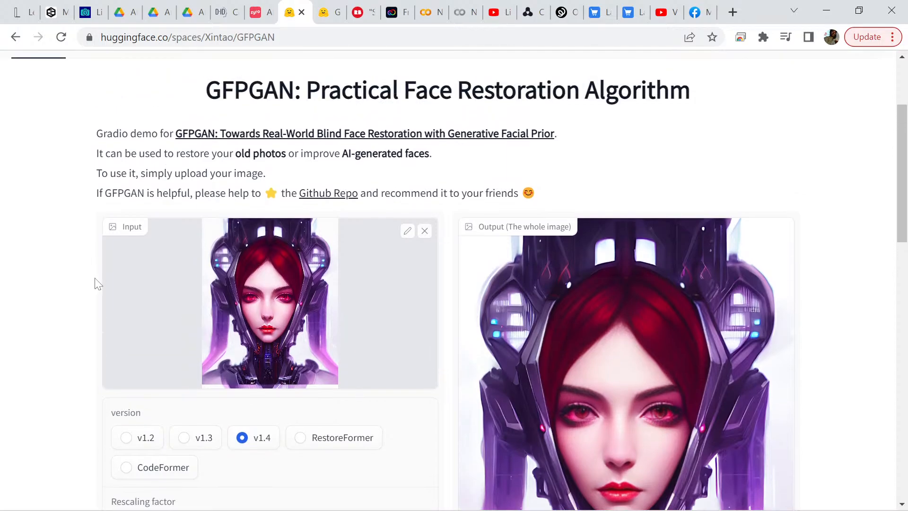
scroll(104, 221, up, 1)
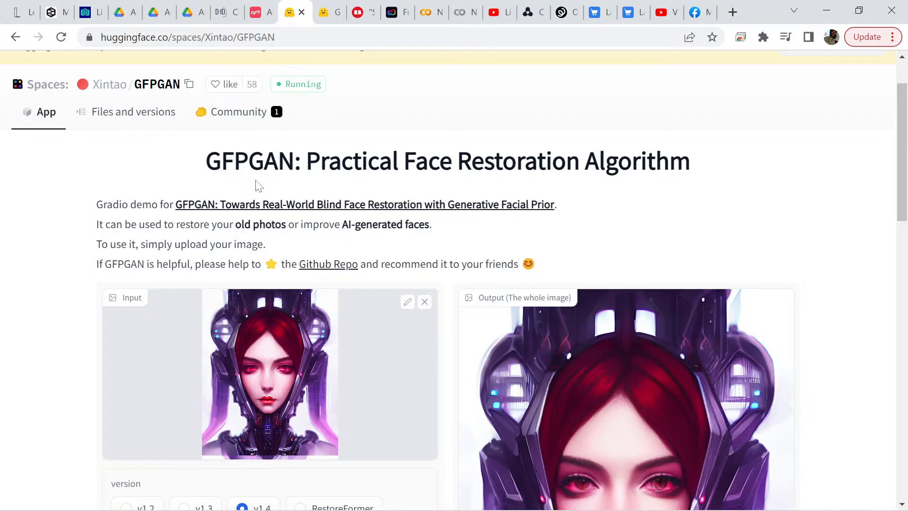
scroll(260, 189, down, 2)
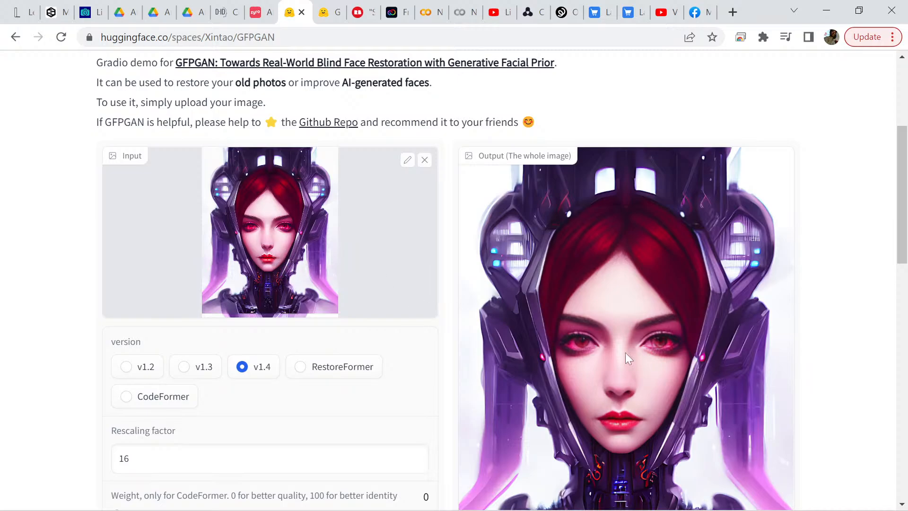
scroll(518, 338, down, 1)
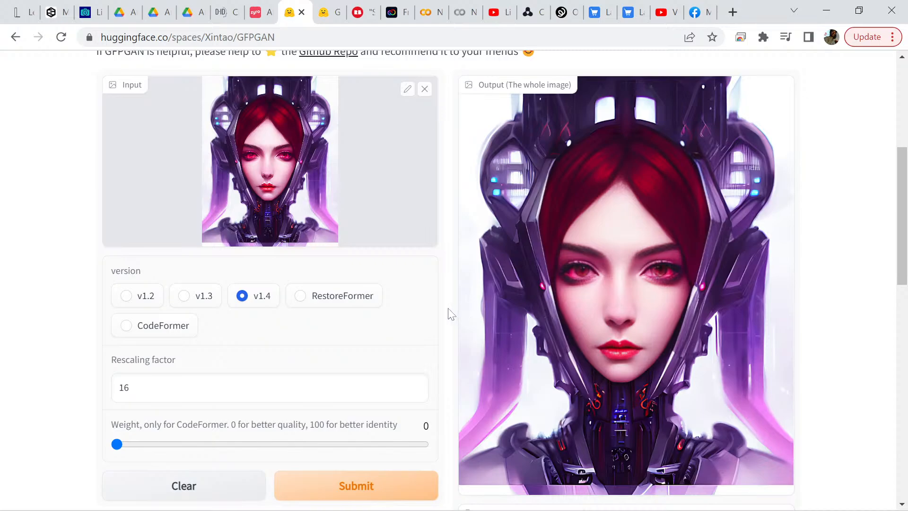
scroll(450, 307, up, 3)
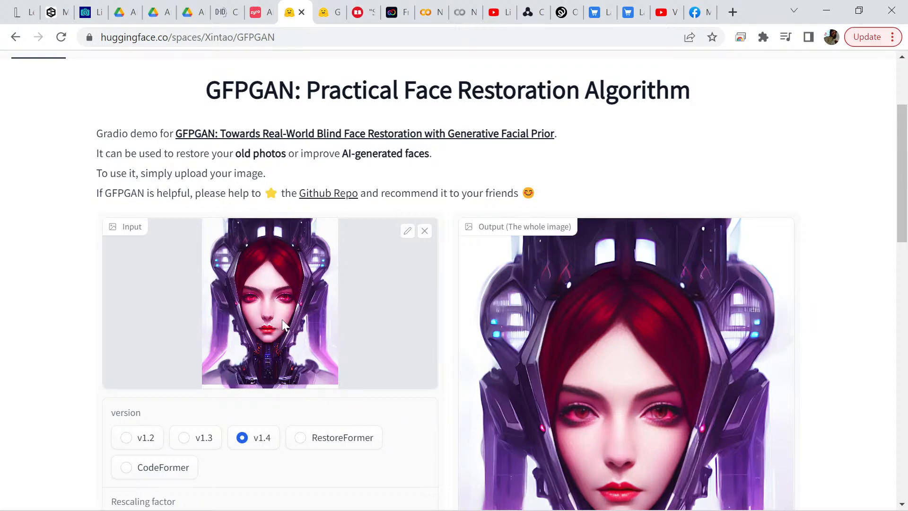
scroll(293, 316, down, 1)
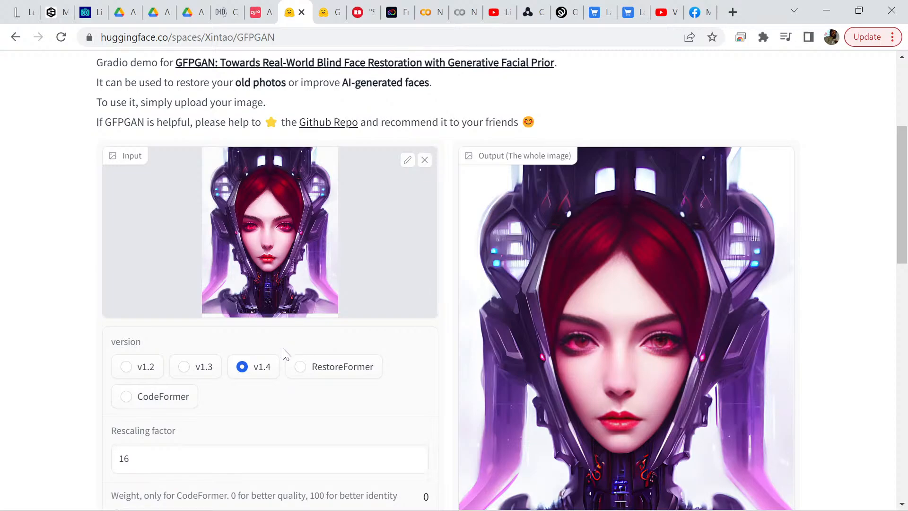
scroll(623, 254, down, 3)
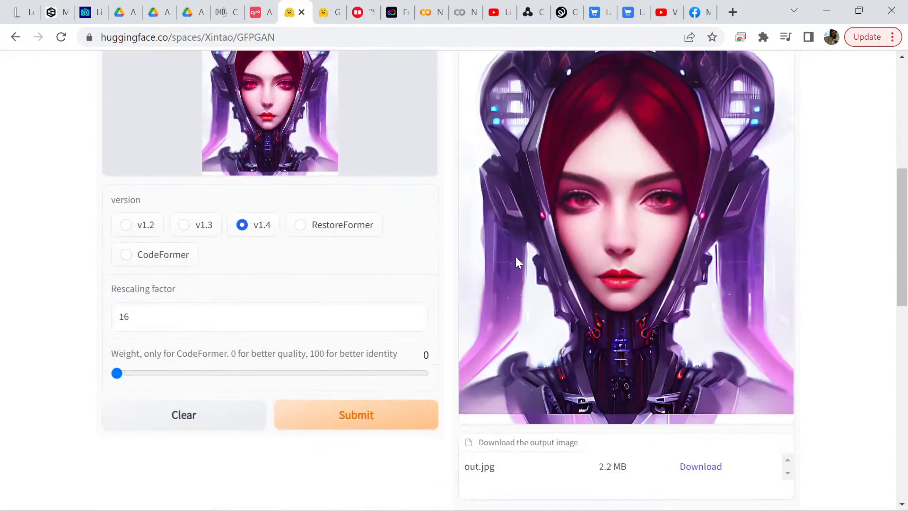
scroll(447, 275, up, 2)
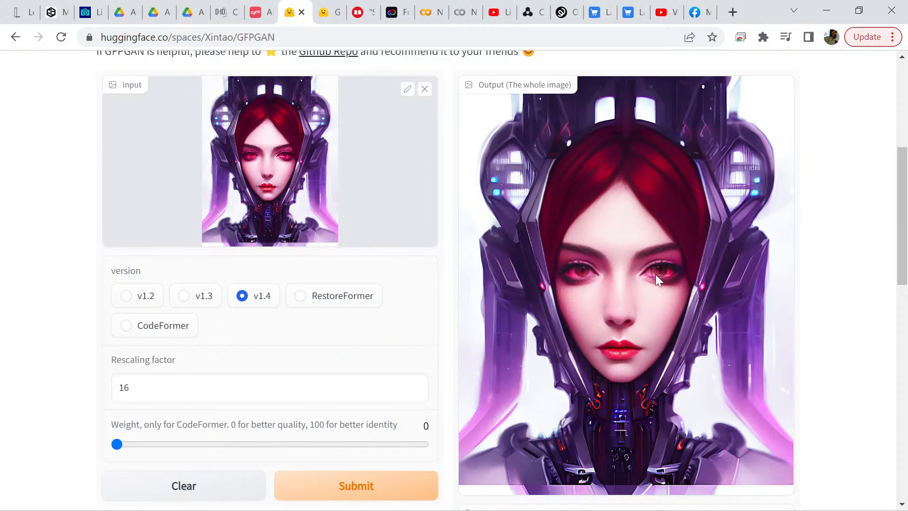
scroll(656, 275, down, 1)
scroll(484, 492, down, 3)
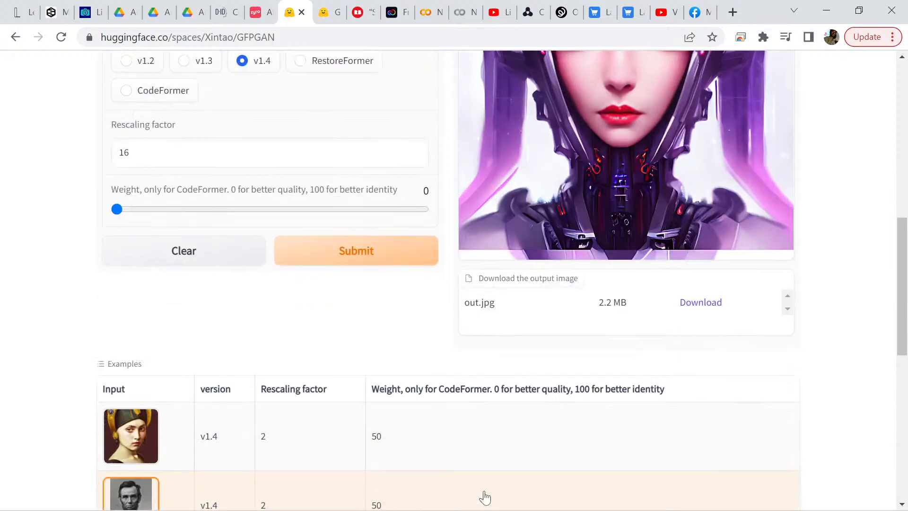
scroll(406, 458, up, 4)
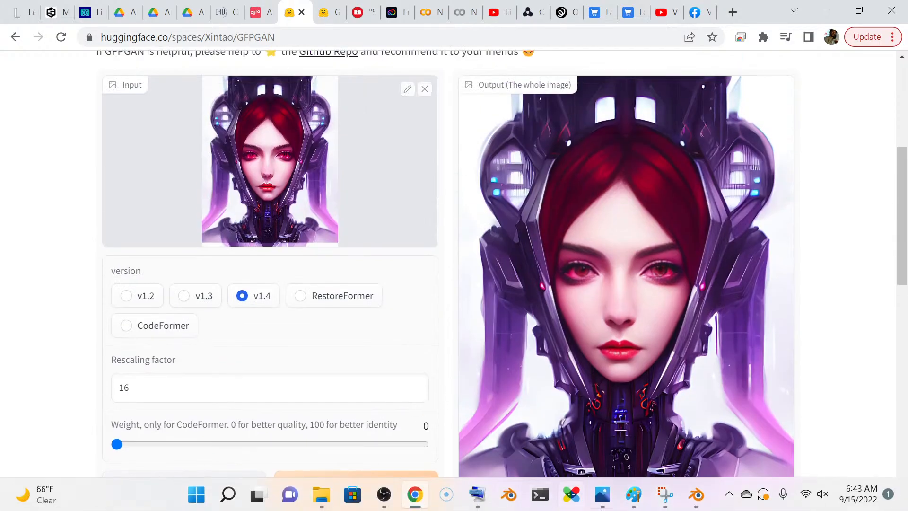
Step: Switch to the AIArt GFPGANtiny window in Paint and browse to the Fem folder within Pictures for opening a file
mouse_move(635, 498)
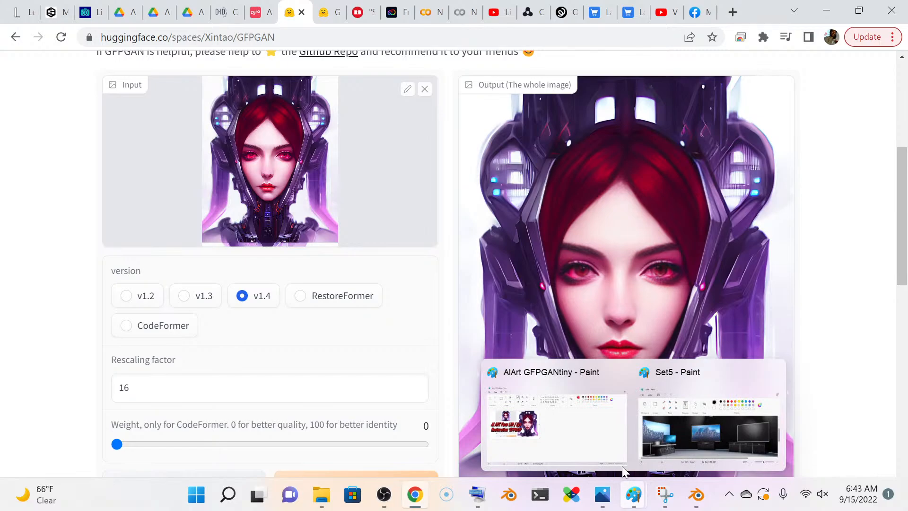
click(595, 440)
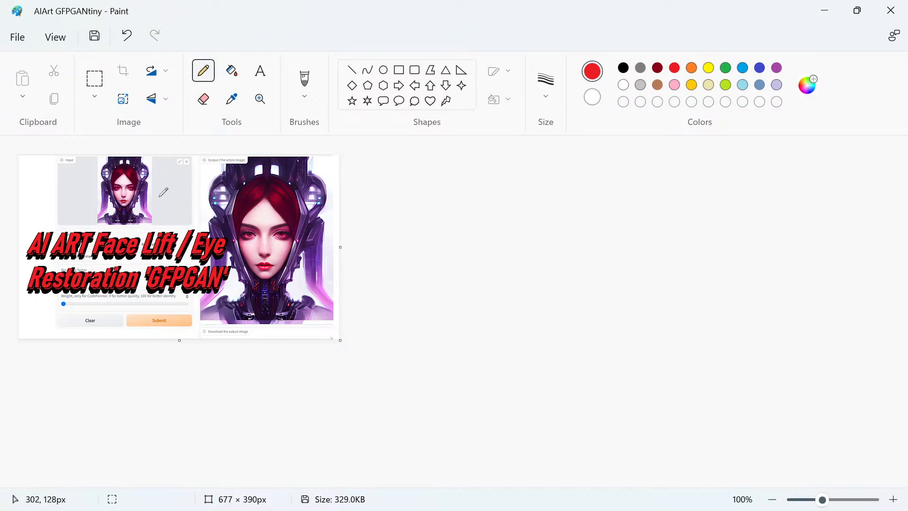
click(17, 38)
click(47, 87)
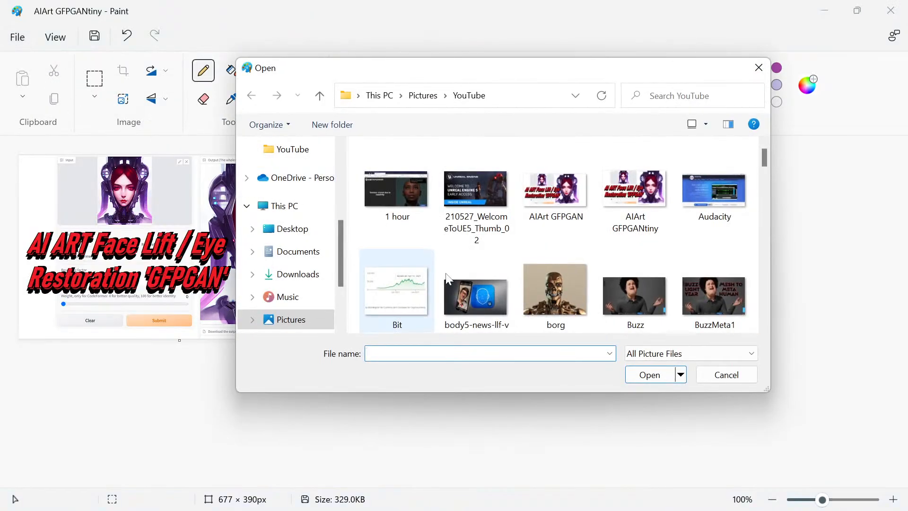
click(295, 320)
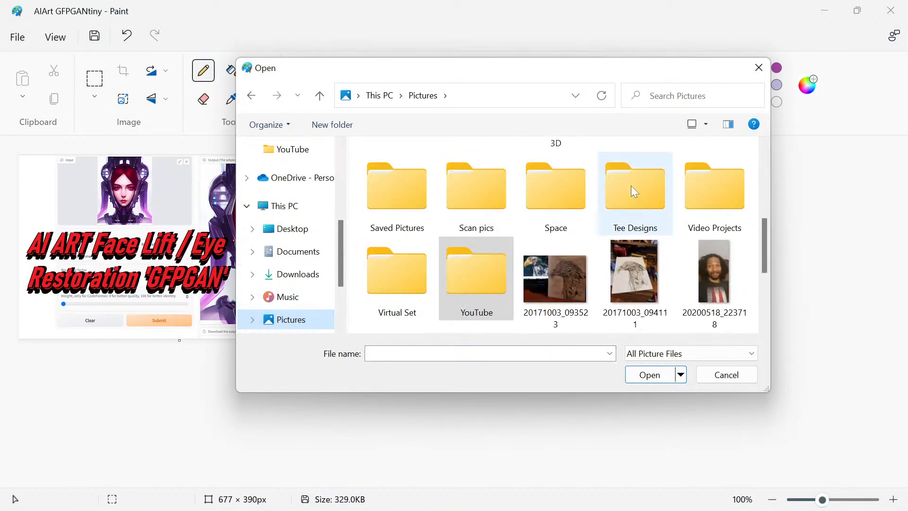
scroll(473, 260, up, 3)
scroll(472, 254, up, 2)
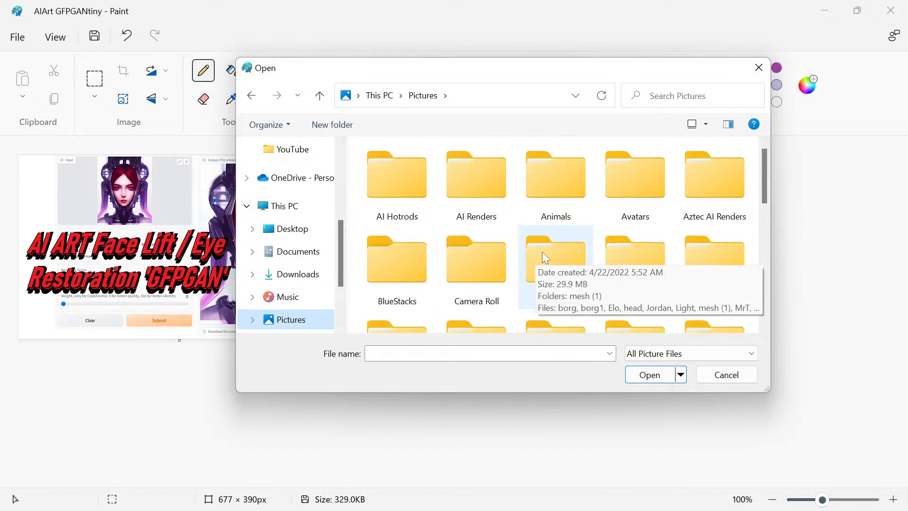
double_click(699, 271)
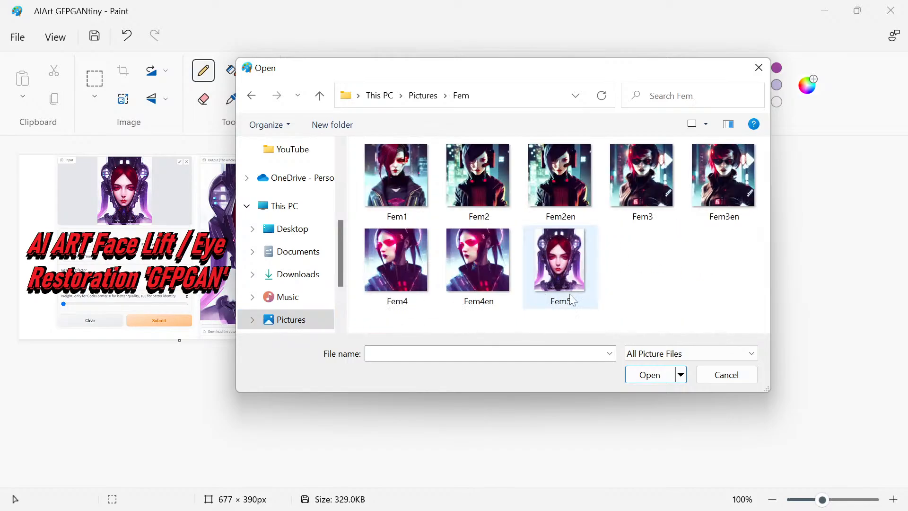
Step: Open the Fem5 image without saving the changes to AIArt GFPGANtiny
click(546, 263)
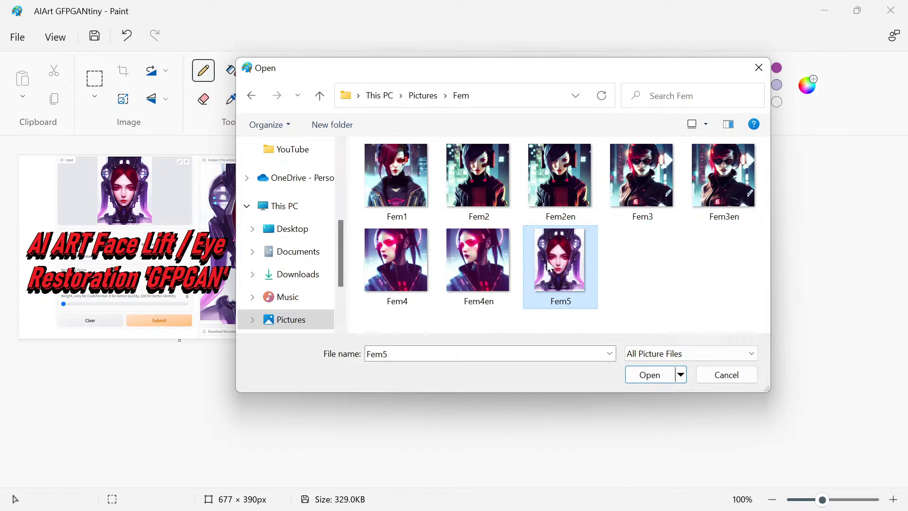
click(653, 375)
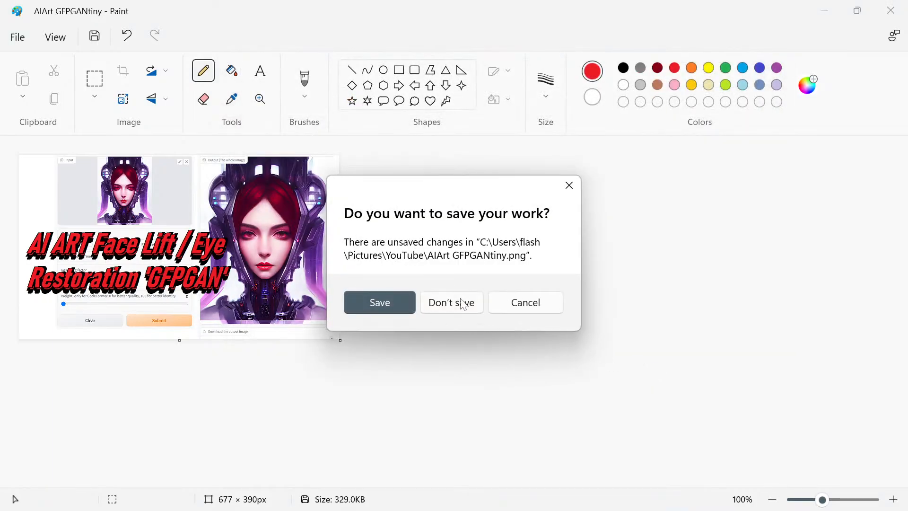
click(454, 308)
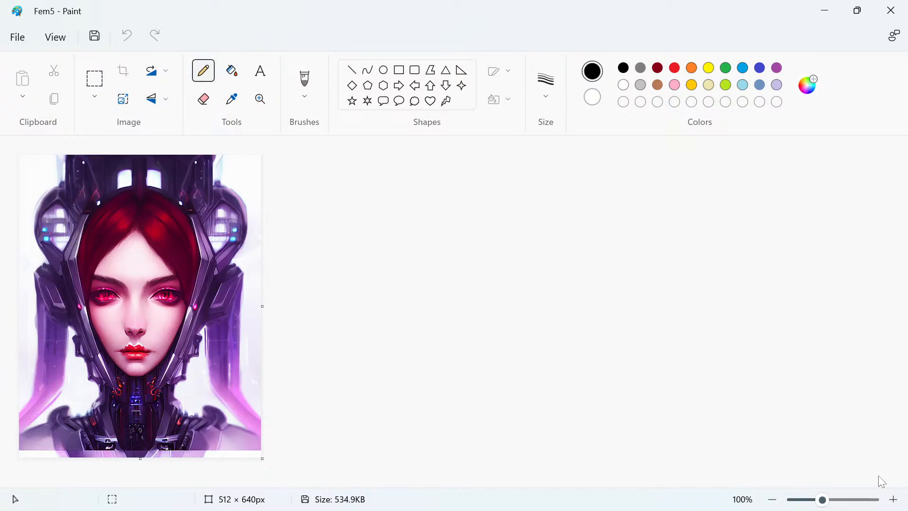
Step: Magnify the Fem5 portrait to 400% and examine the eyes, lips, neck and lower edge for flaws
click(892, 499)
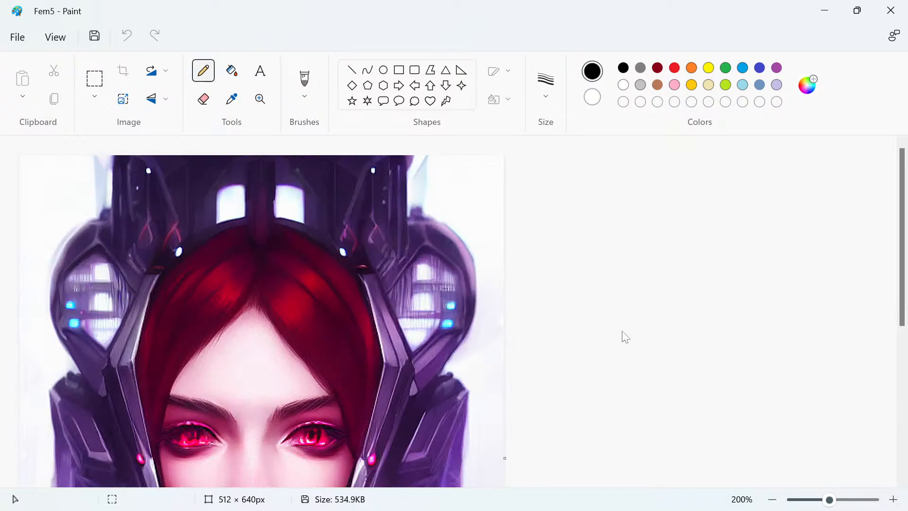
scroll(610, 327, down, 3)
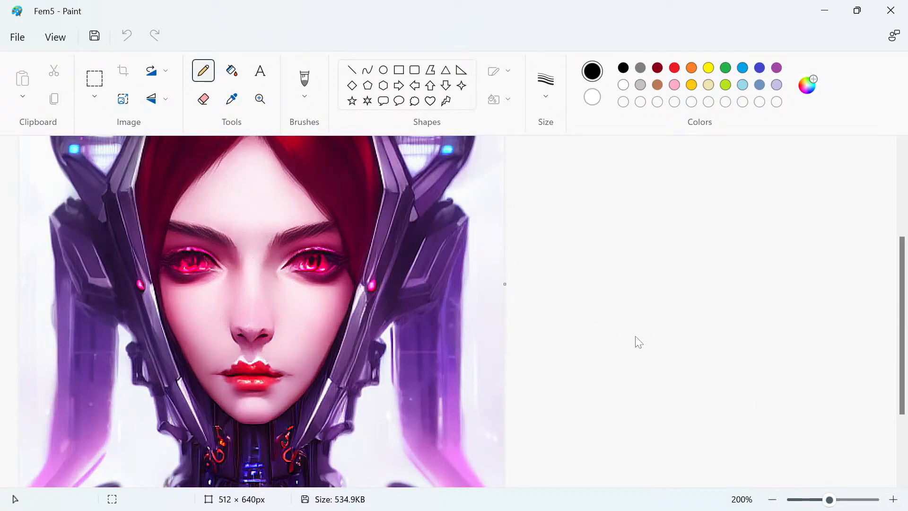
click(893, 500)
click(893, 499)
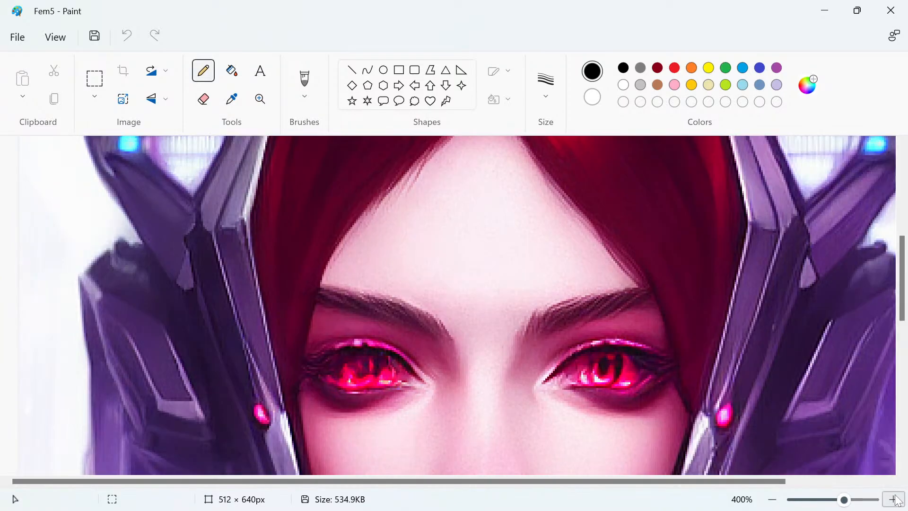
scroll(764, 383, down, 4)
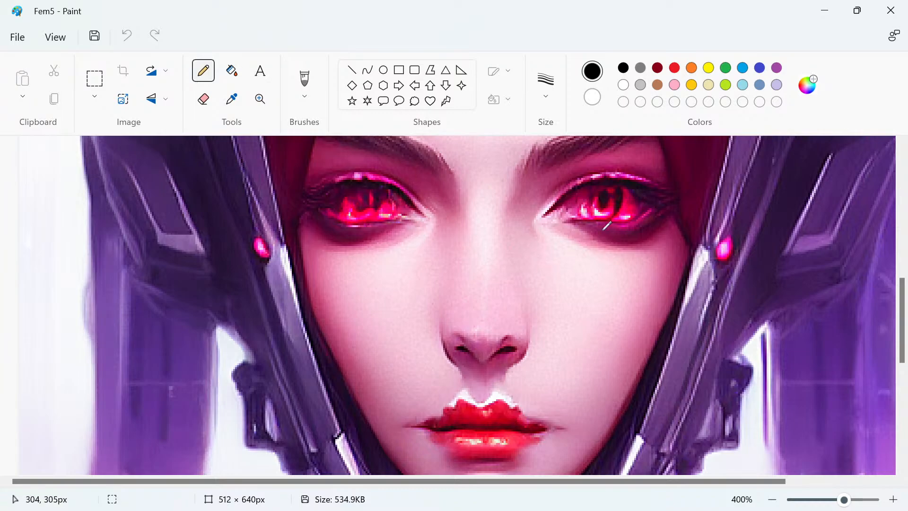
scroll(530, 271, down, 3)
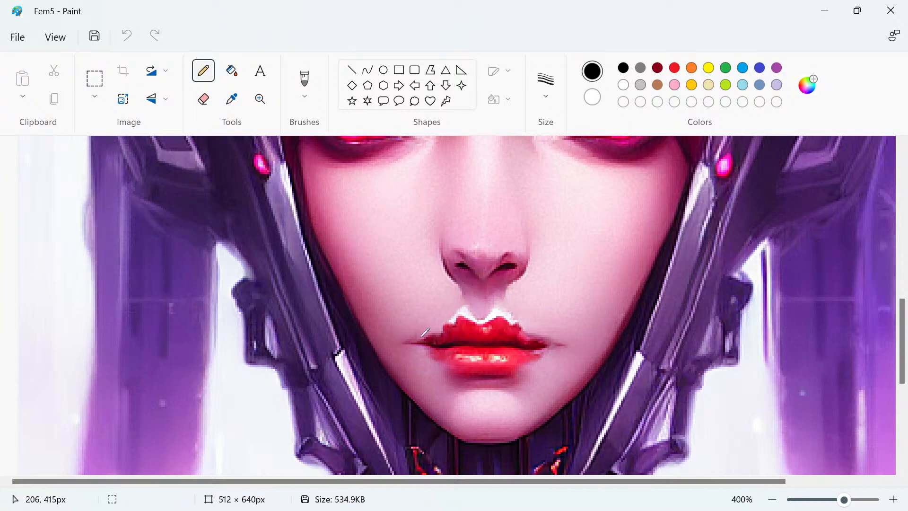
scroll(553, 327, down, 4)
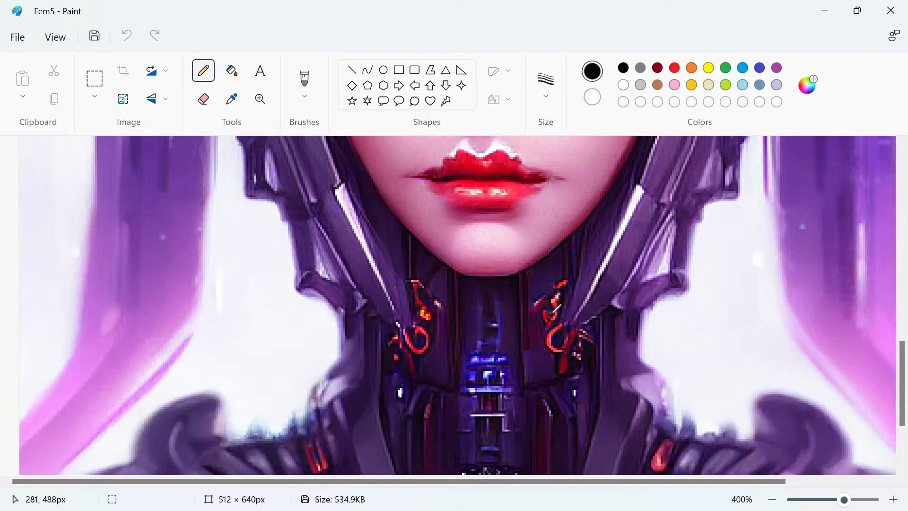
scroll(556, 310, down, 3)
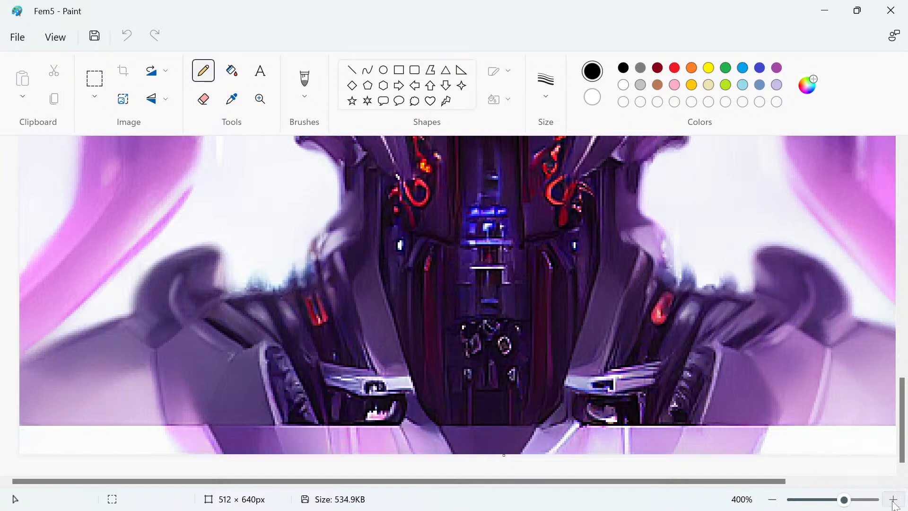
Step: Magnify the portrait to 800% and inspect the pixel detail of both eyes side by side
click(893, 500)
click(892, 500)
click(893, 501)
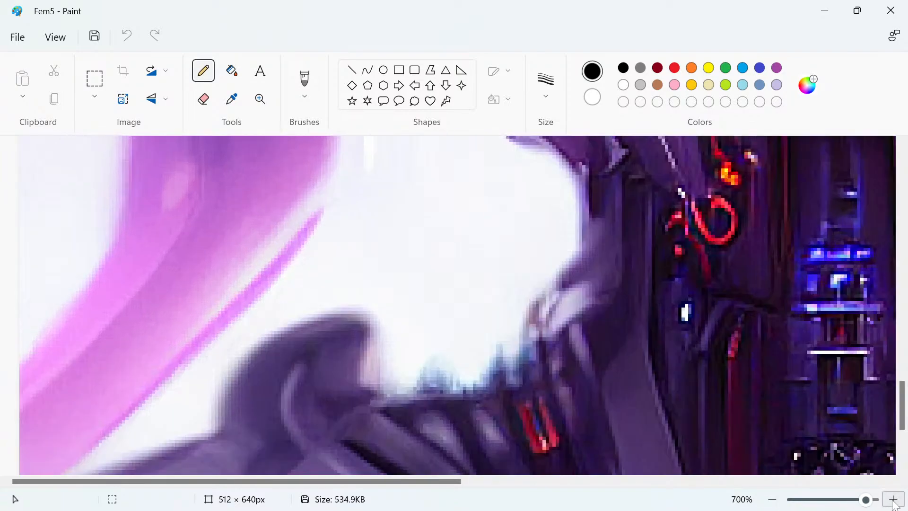
click(893, 501)
scroll(596, 308, up, 10)
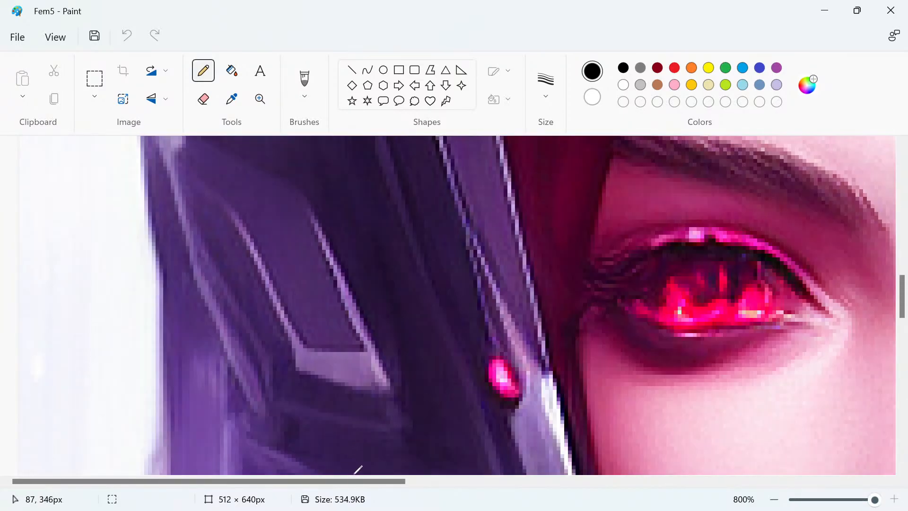
drag(360, 481, 579, 482)
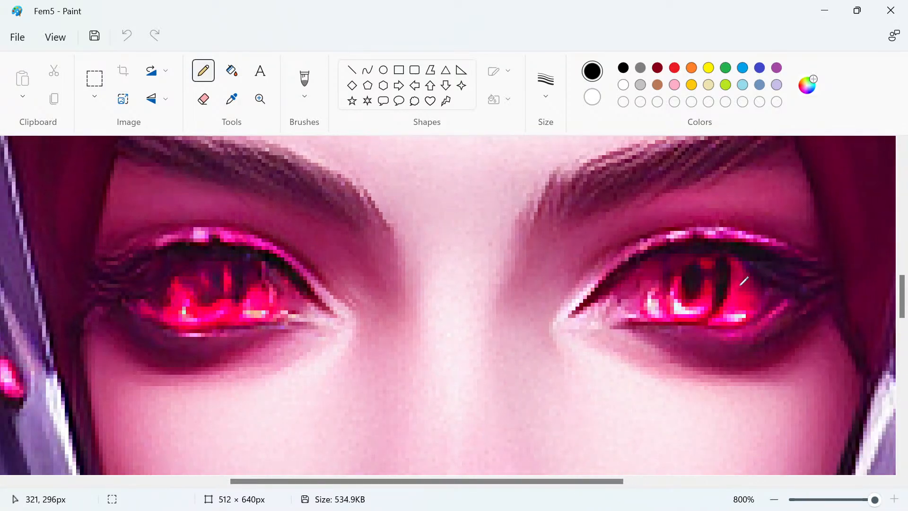
Step: Switch from Paint back to the GFPGAN page in Chrome and start downloading the output image out.jpg
click(826, 11)
scroll(636, 292, down, 1)
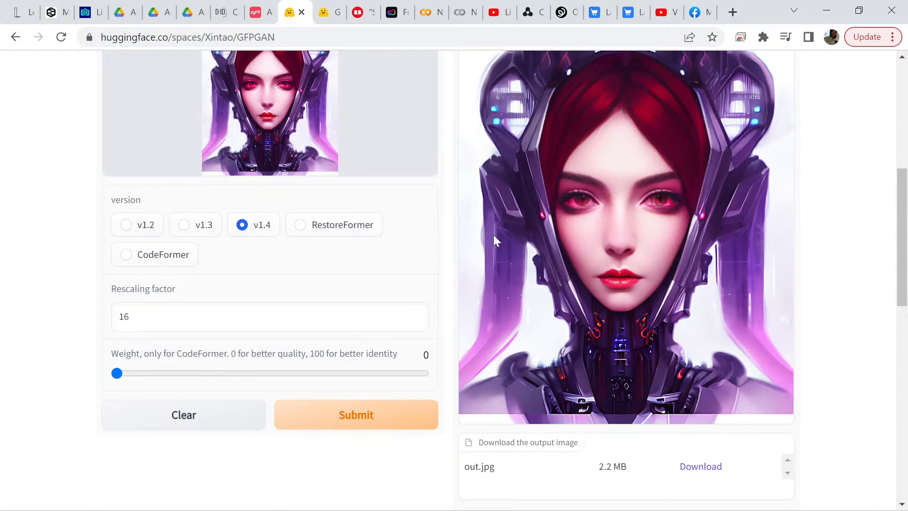
scroll(598, 211, down, 1)
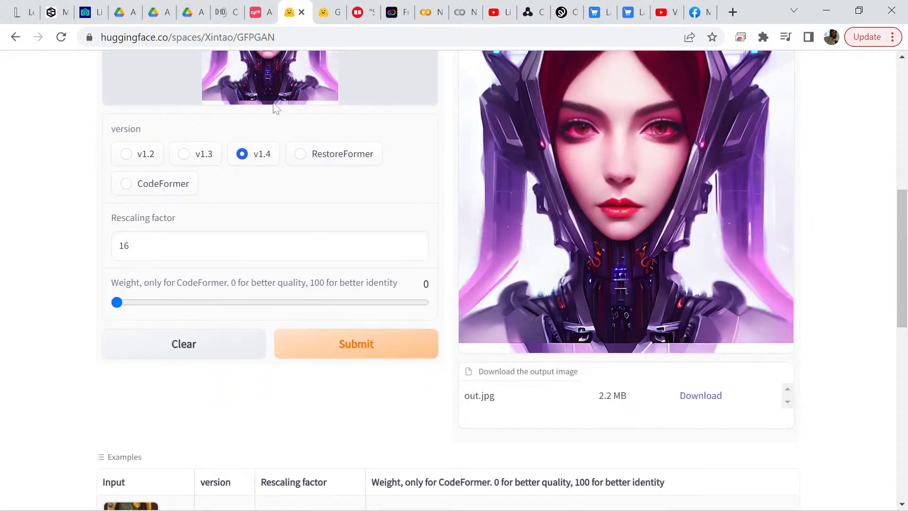
scroll(638, 283, down, 1)
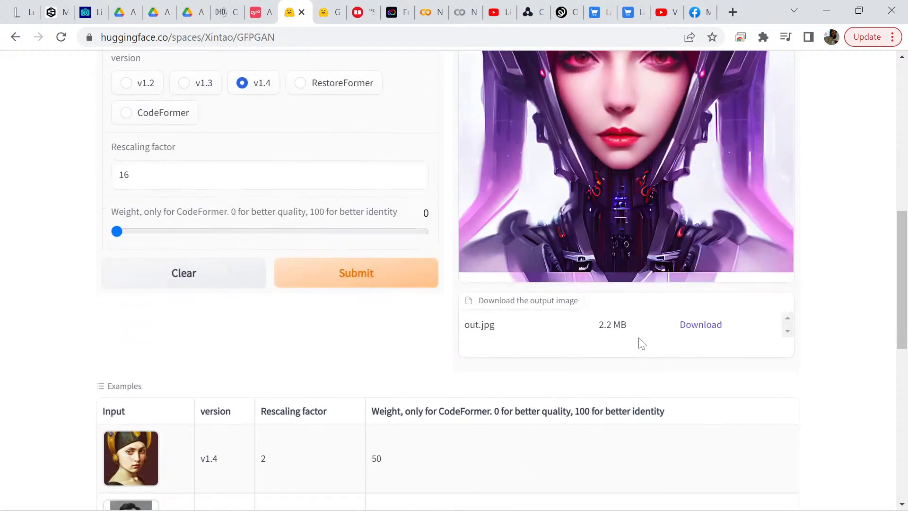
click(700, 325)
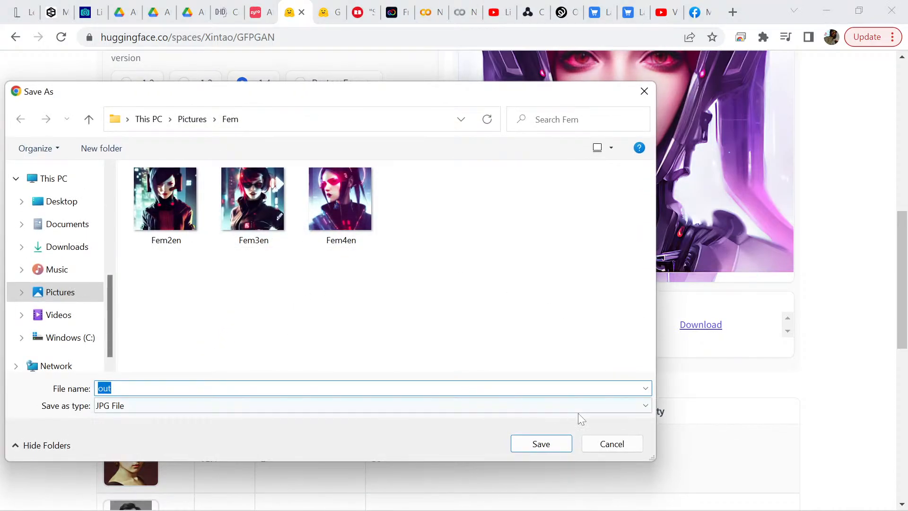
Step: Set the file type for saving the output image to All Files
click(611, 406)
click(622, 393)
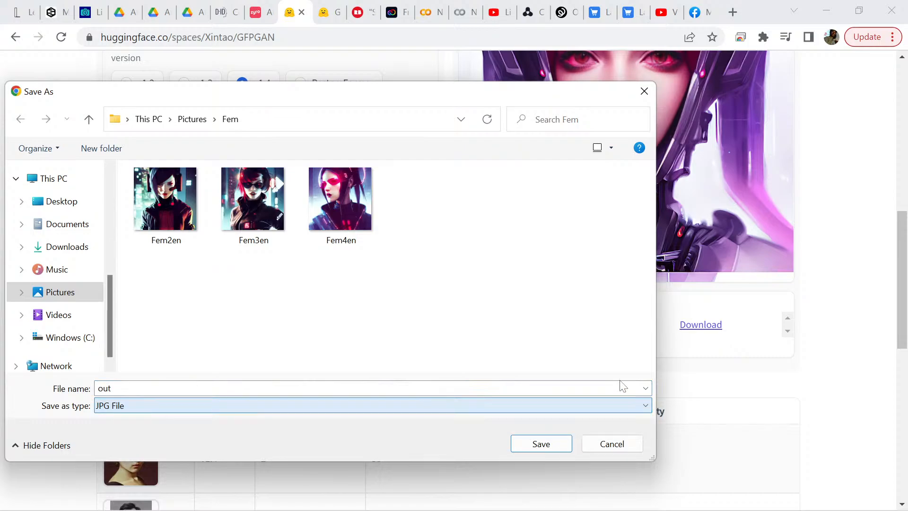
click(631, 388)
click(643, 388)
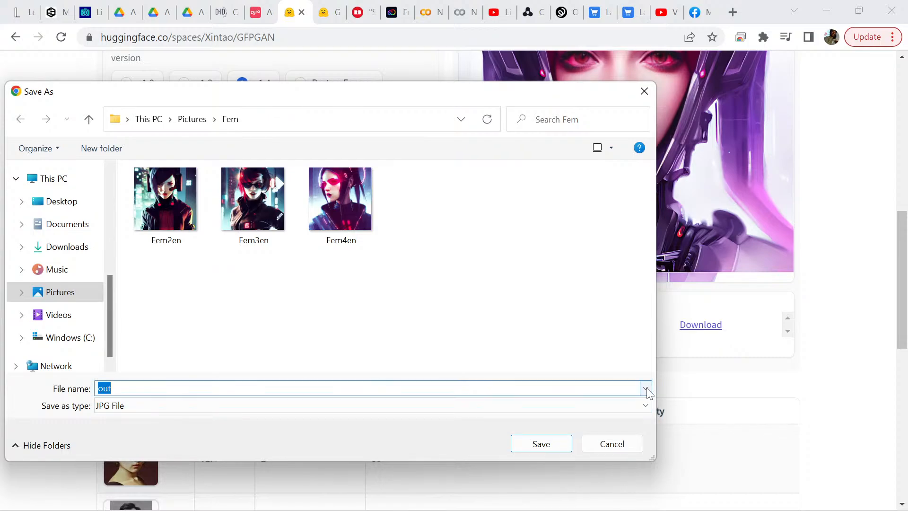
click(395, 403)
click(644, 407)
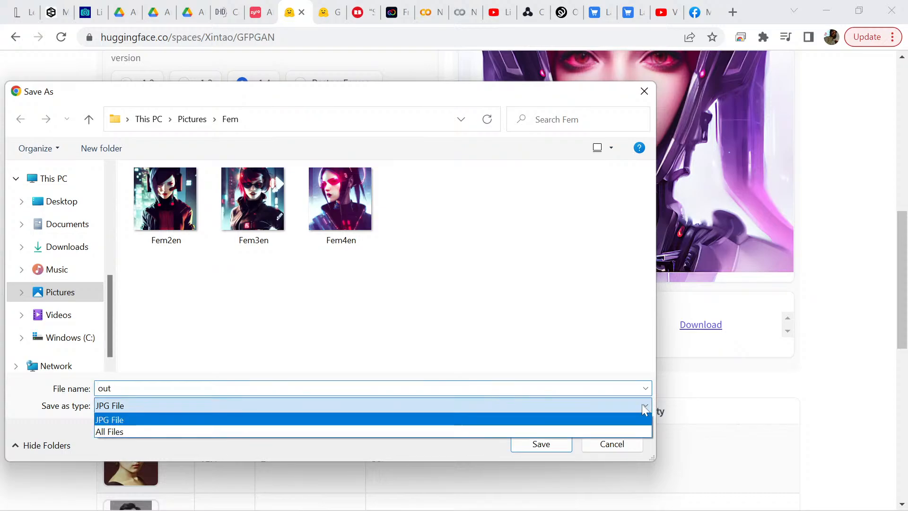
click(519, 430)
Step: Base the file name on the existing Fem5 image and save the output as Fem5en in the Fem folder
click(257, 301)
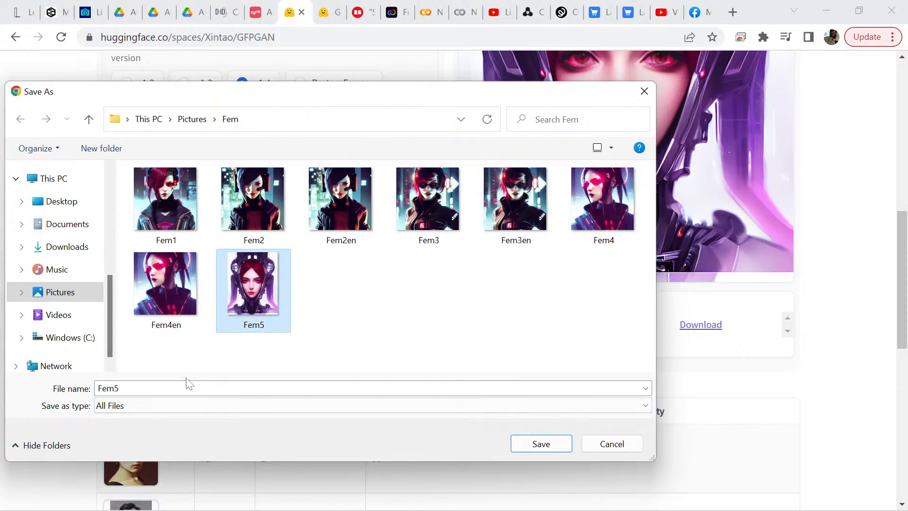
click(189, 388)
click(189, 388)
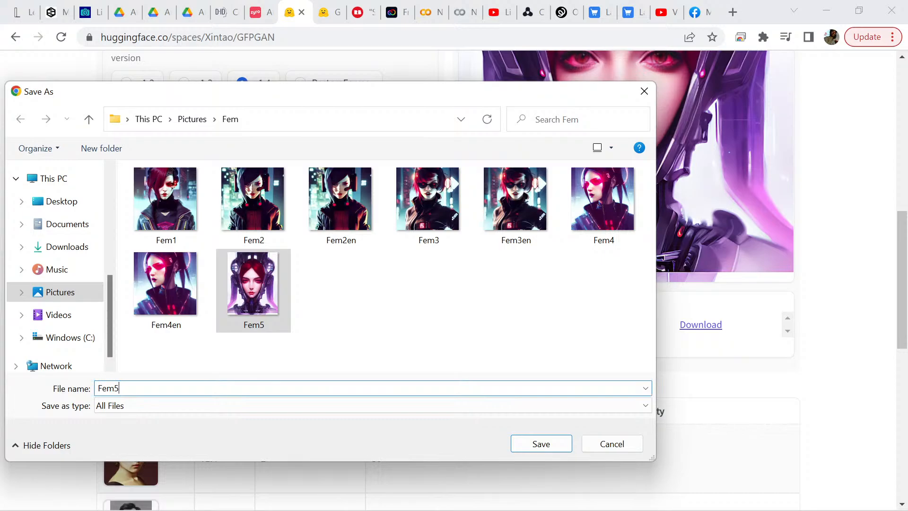
text(en)
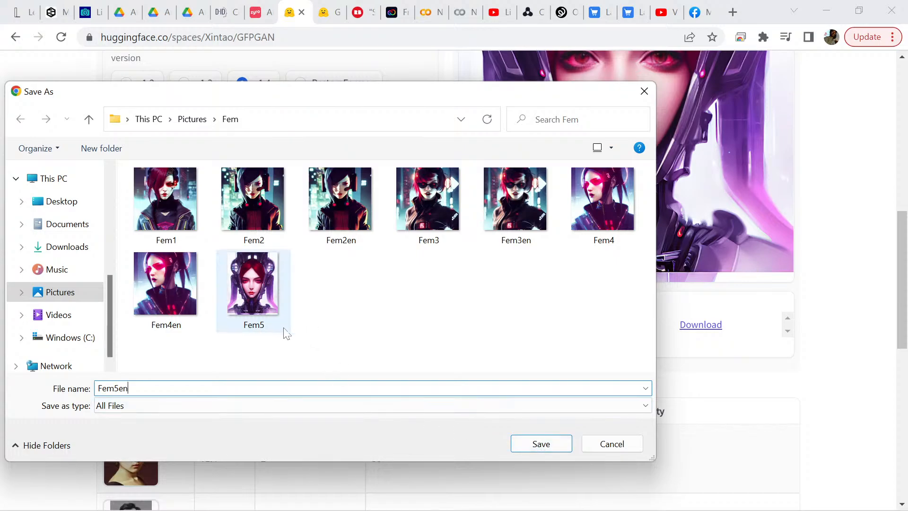
click(541, 444)
mouse_move(514, 508)
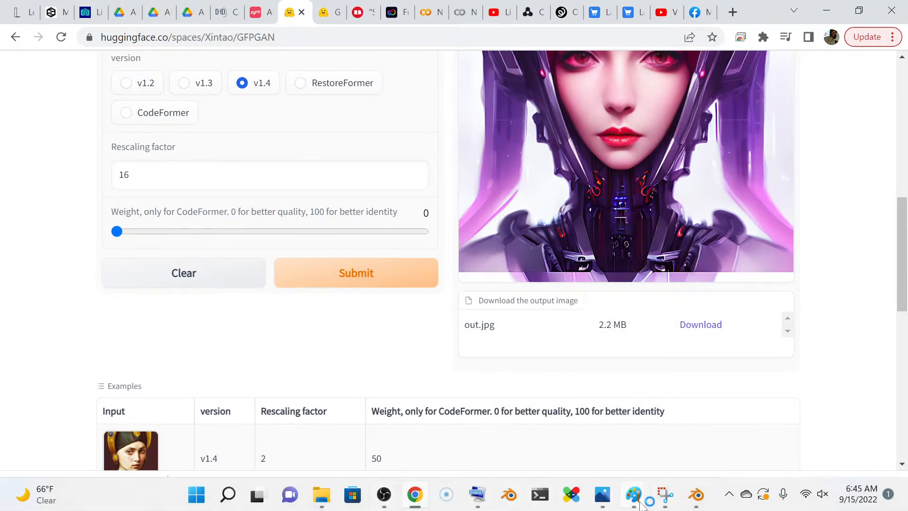
mouse_move(636, 502)
click(619, 461)
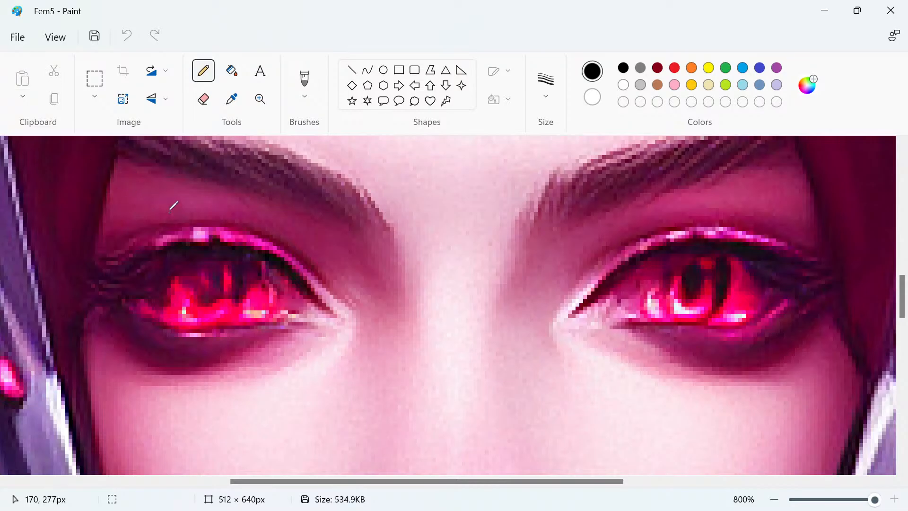
click(18, 38)
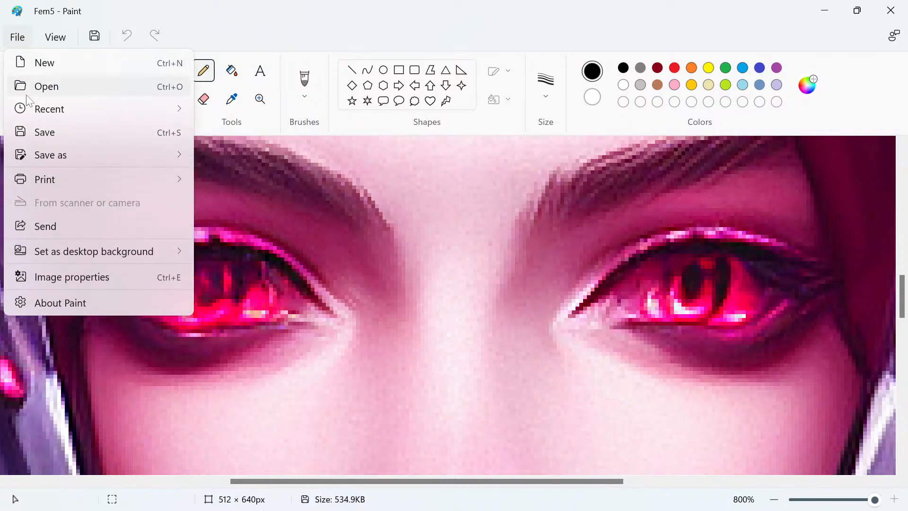
click(49, 88)
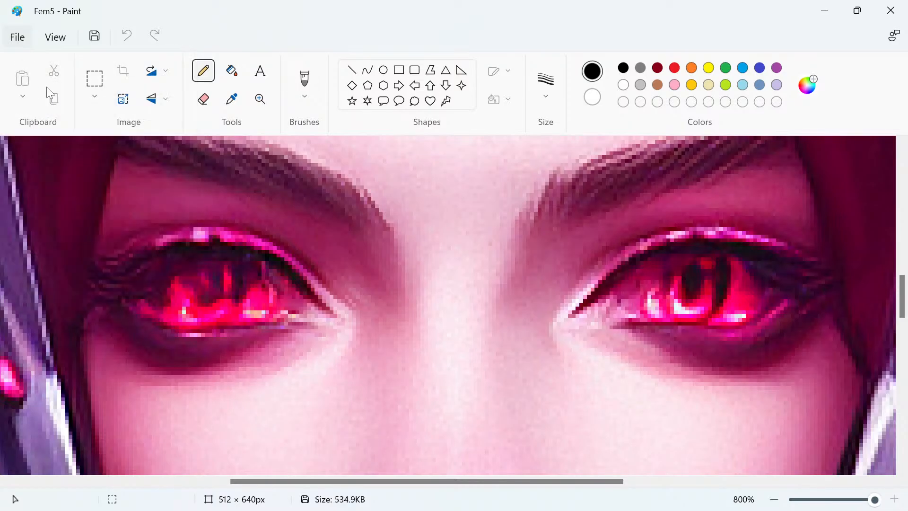
click(745, 381)
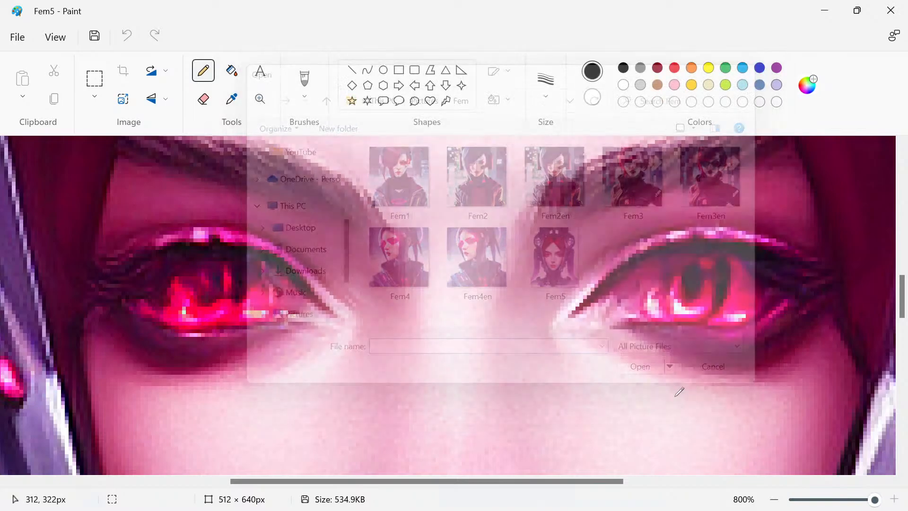
Step: Launch a new blank Paint window while keeping the Fem5 window open
mouse_move(635, 504)
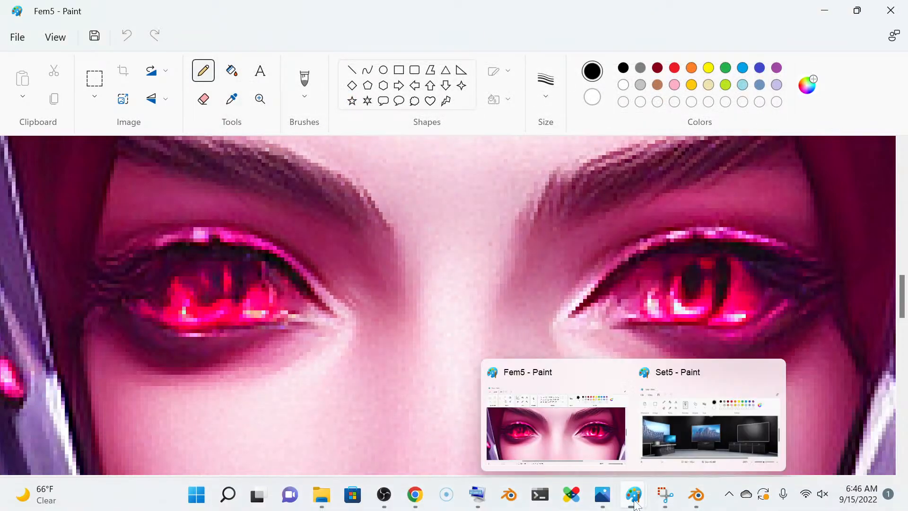
right_click(635, 503)
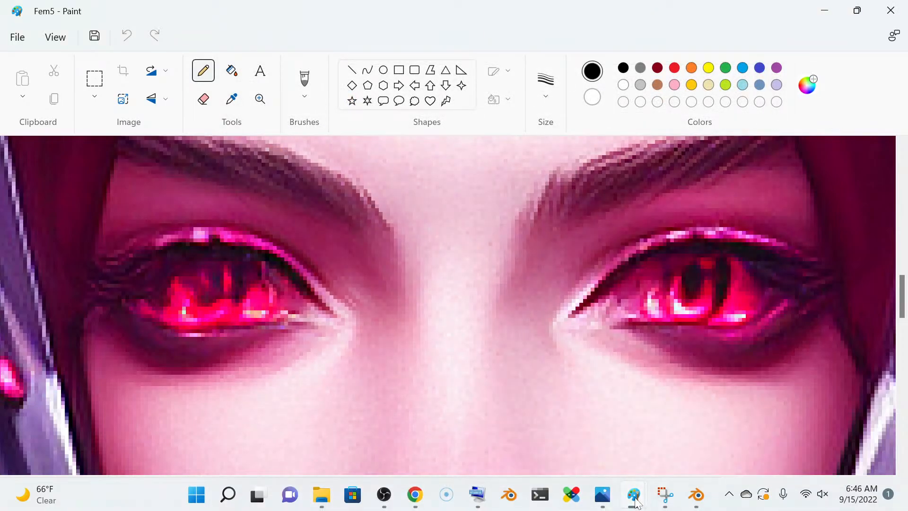
click(592, 410)
click(698, 84)
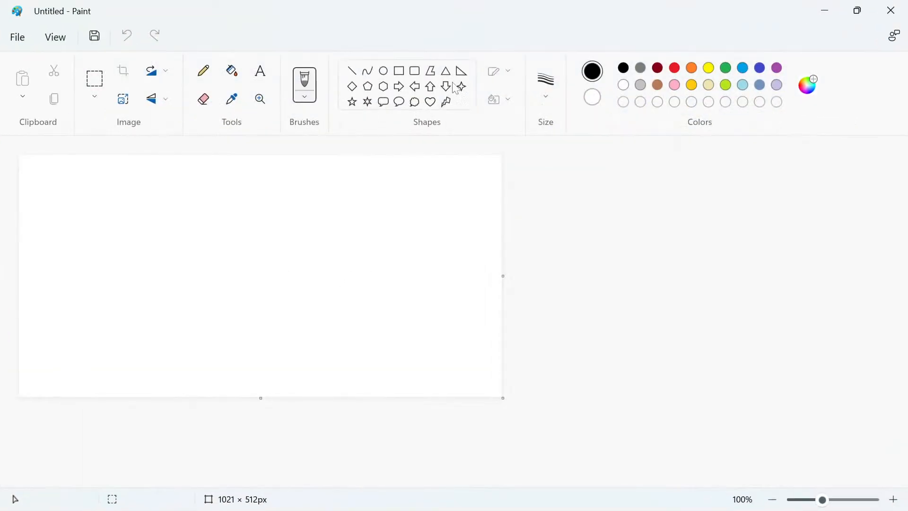
click(23, 41)
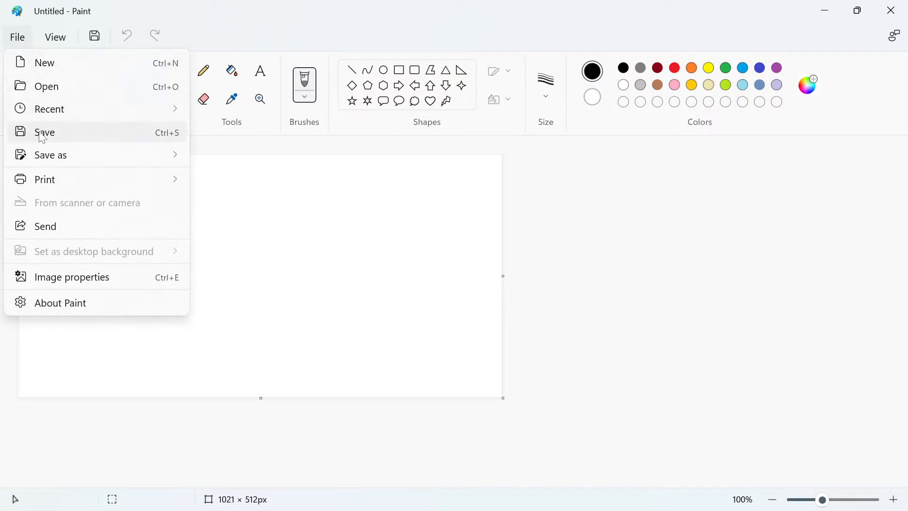
click(61, 85)
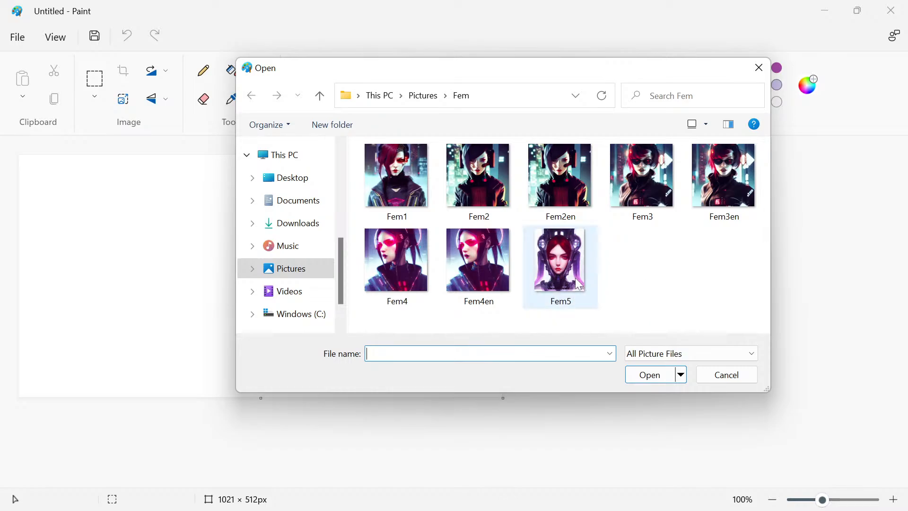
click(727, 376)
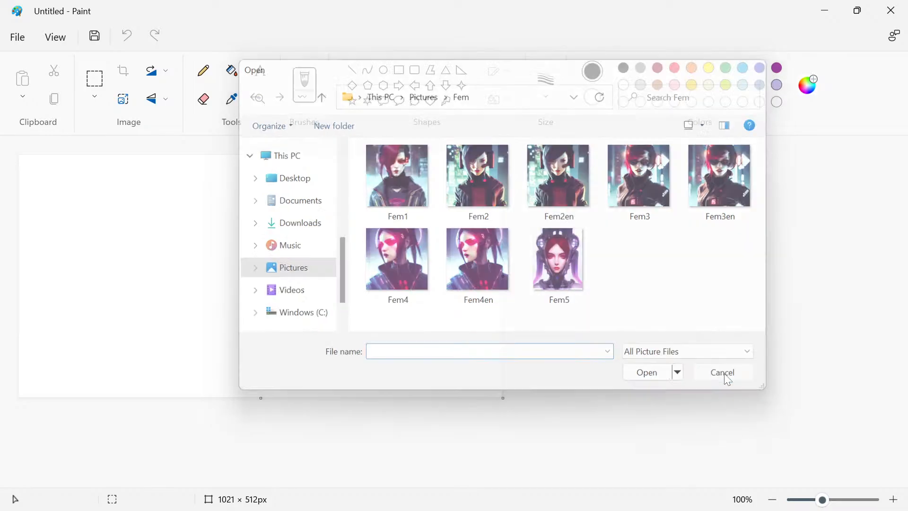
Step: Switch to the Fem folder in File Explorer and delete the Fem5en file that was saved without an image type
mouse_move(401, 501)
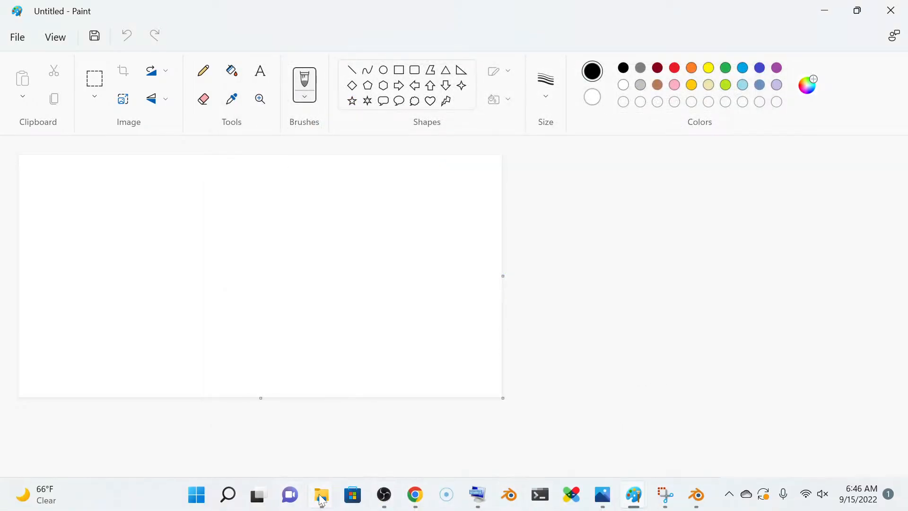
mouse_move(322, 501)
click(658, 427)
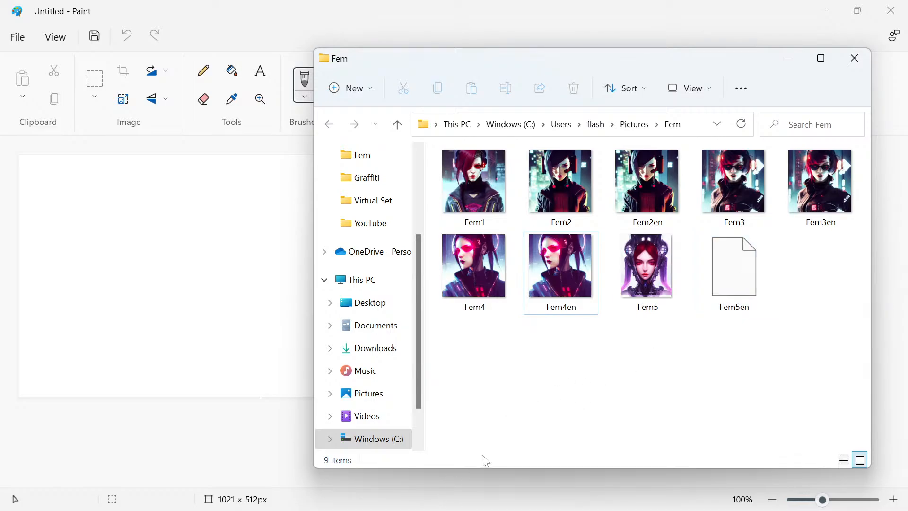
click(729, 281)
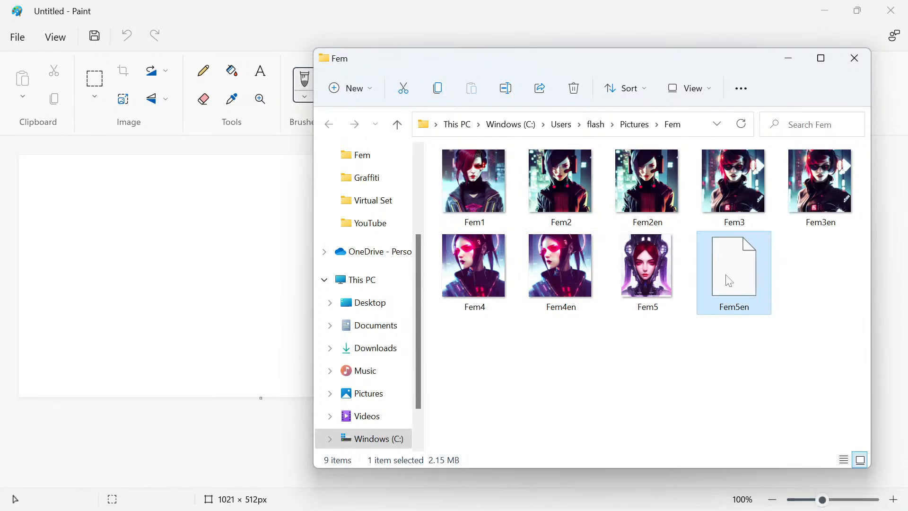
right_click(728, 280)
click(663, 293)
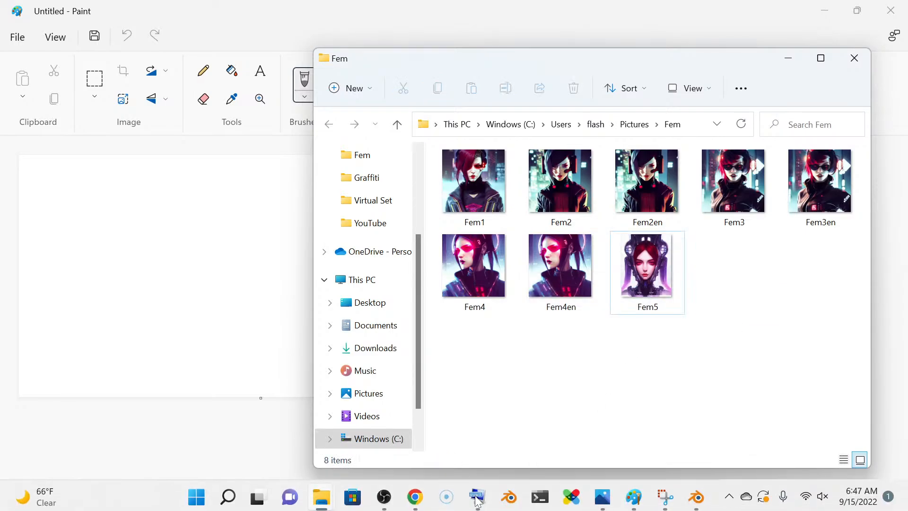
Step: Return to the GFPGAN page in Chrome and download out.jpg again, keeping JPG File as the save type
click(415, 499)
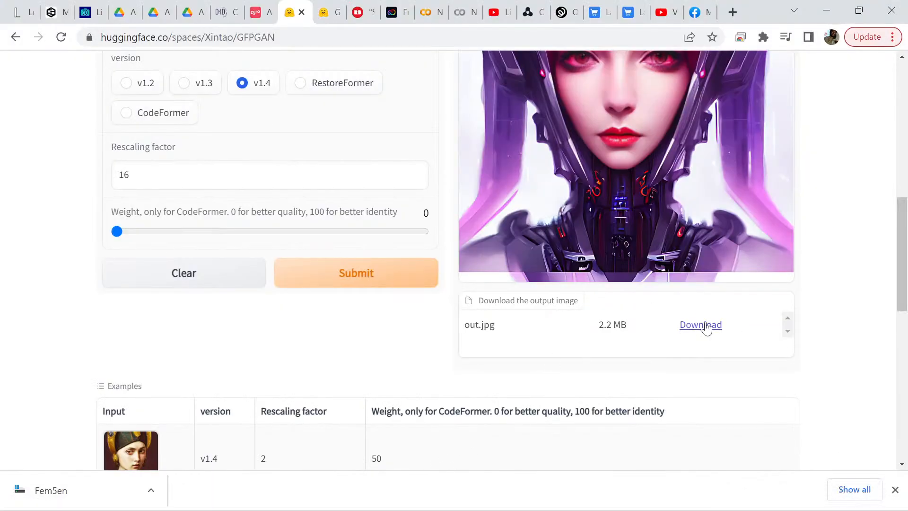
scroll(704, 402, up, 1)
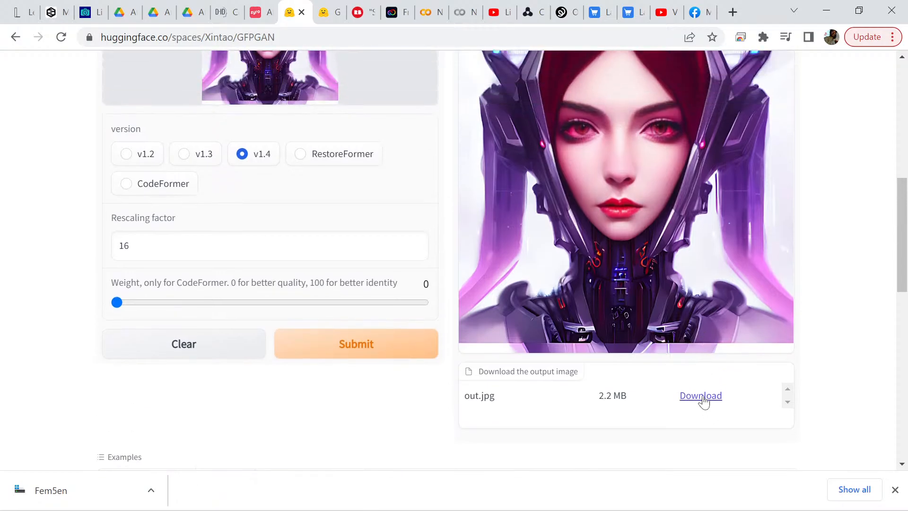
click(701, 396)
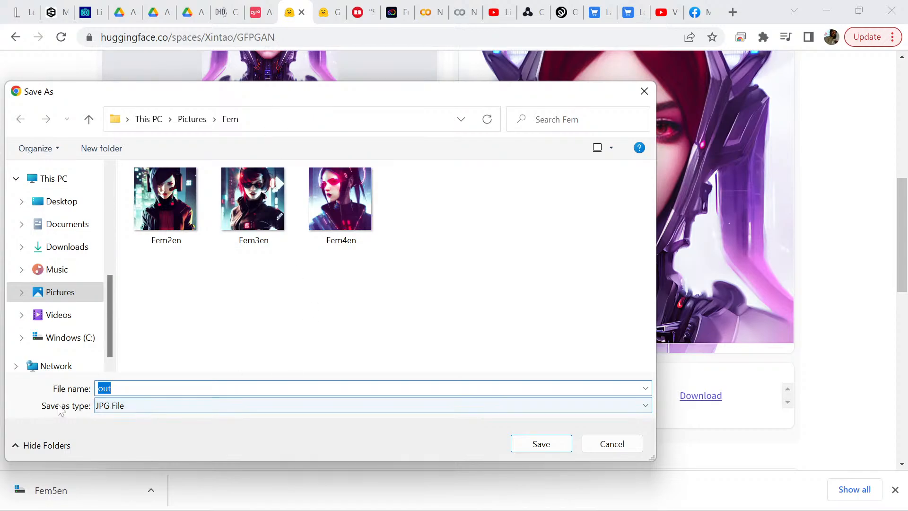
click(168, 407)
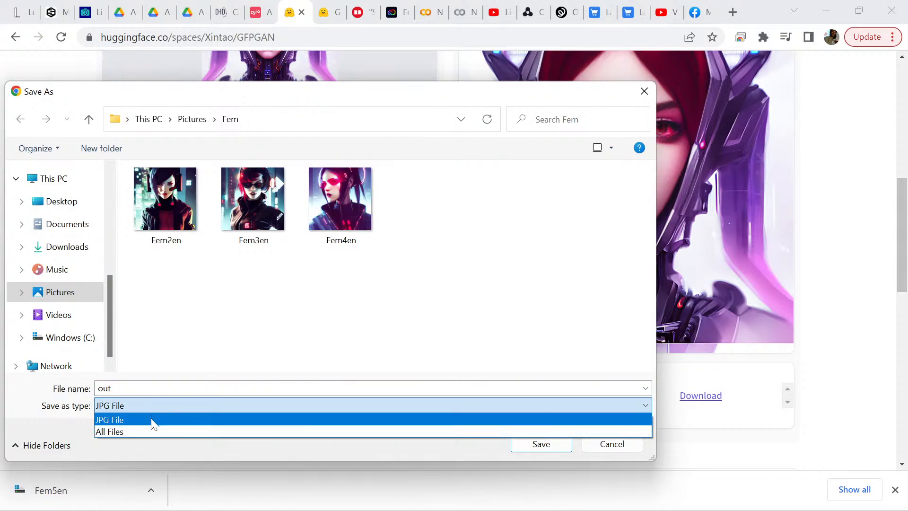
click(126, 419)
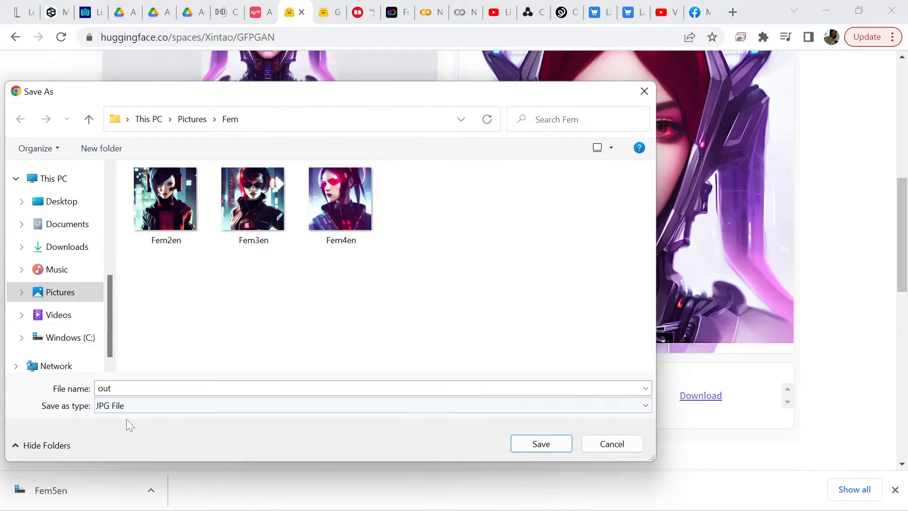
Step: Base the download's file name on the existing Fem3en image and change it to Fem5en
click(329, 230)
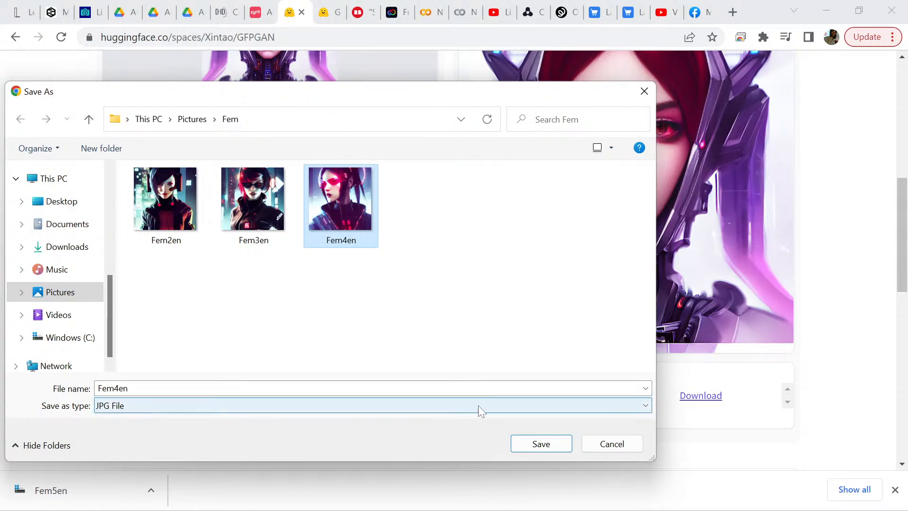
click(268, 226)
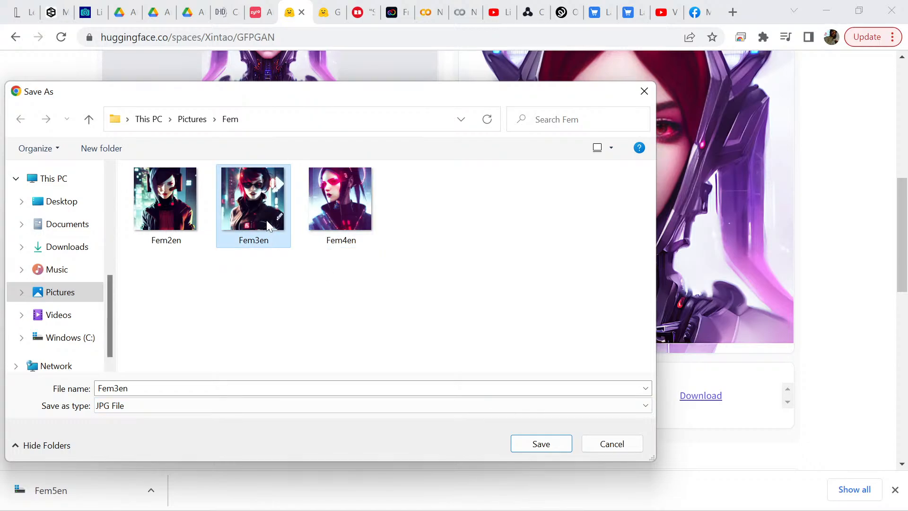
click(119, 387)
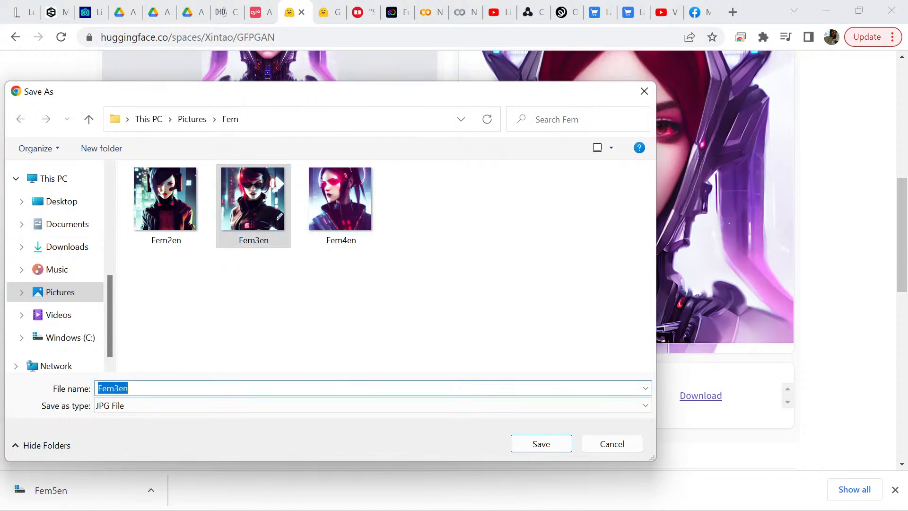
click(119, 388)
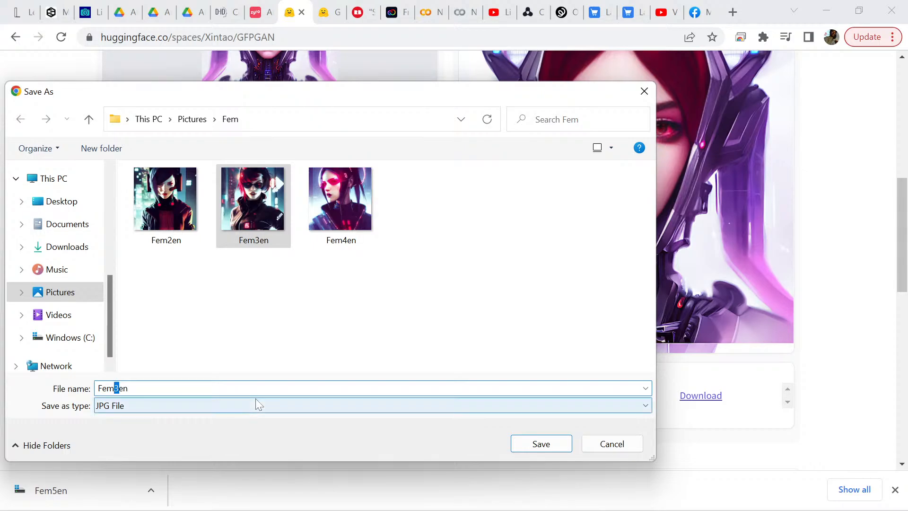
text(5)
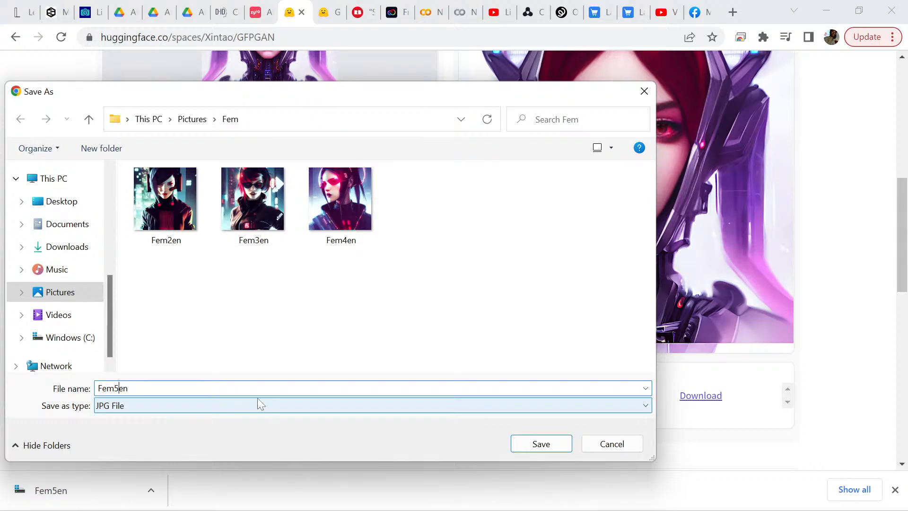
Step: Set the save type to JPG File and save the Fem5en download in the Fem folder
click(595, 405)
click(570, 430)
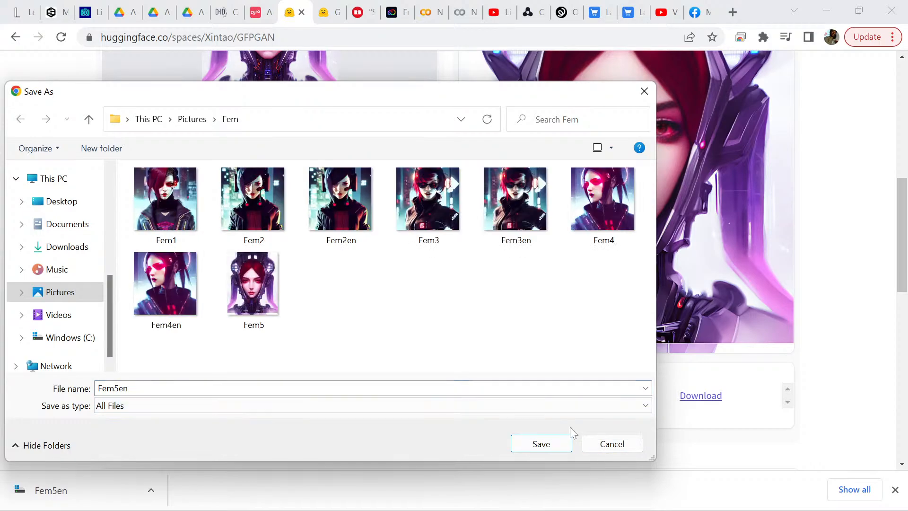
click(577, 404)
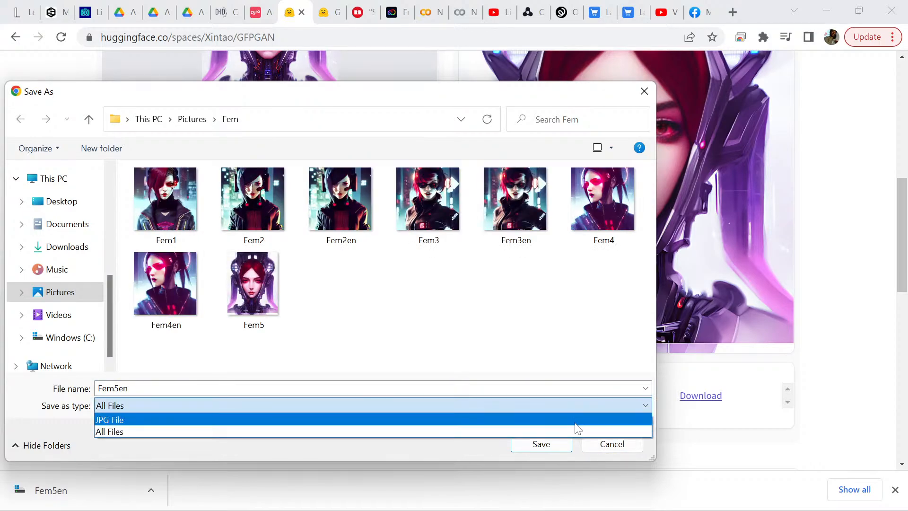
click(574, 421)
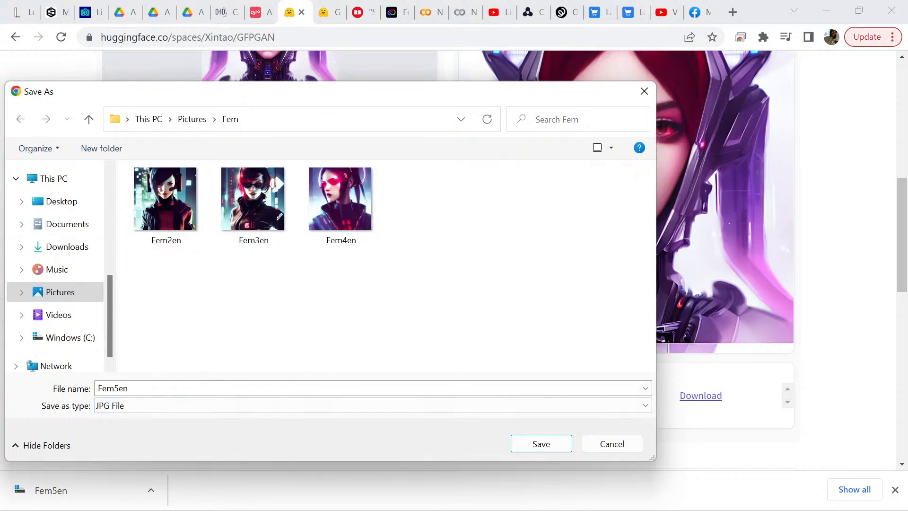
click(553, 442)
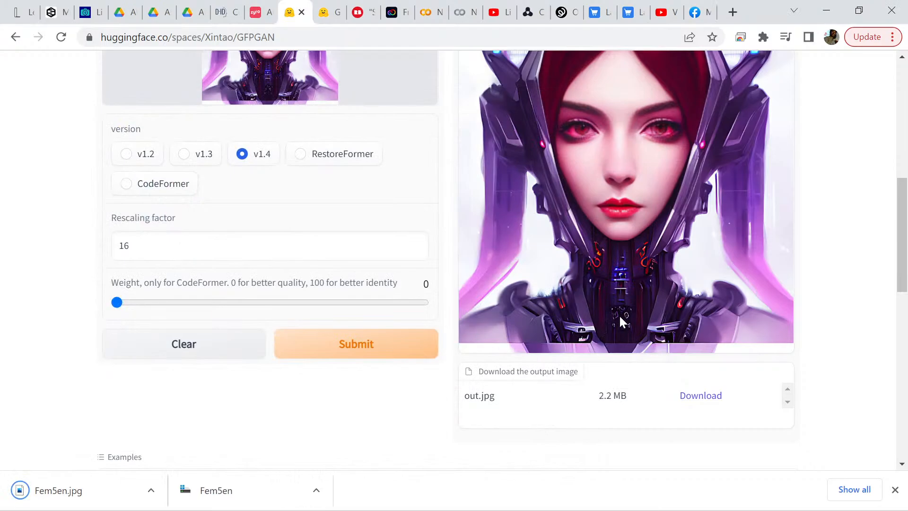
Step: Minimize Chrome, check for Fem5en in the Fem folder, and open that image in the blank Paint window
click(826, 10)
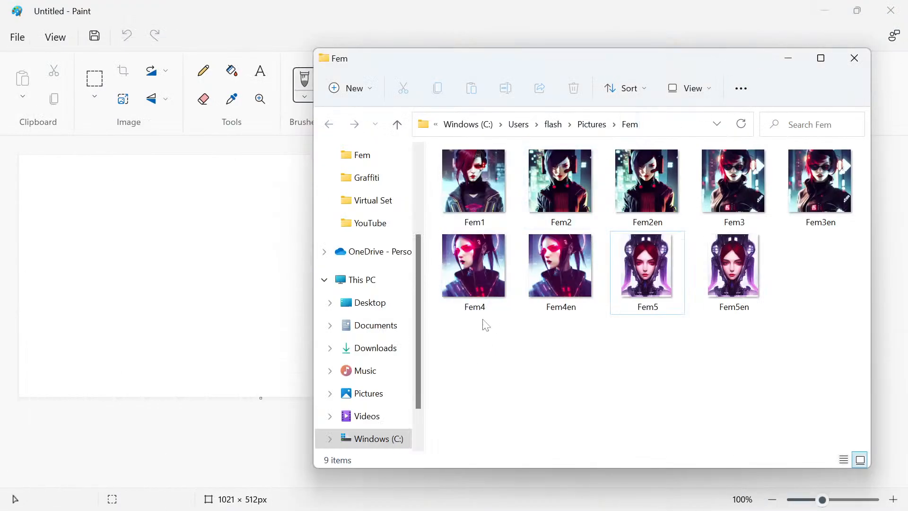
click(736, 280)
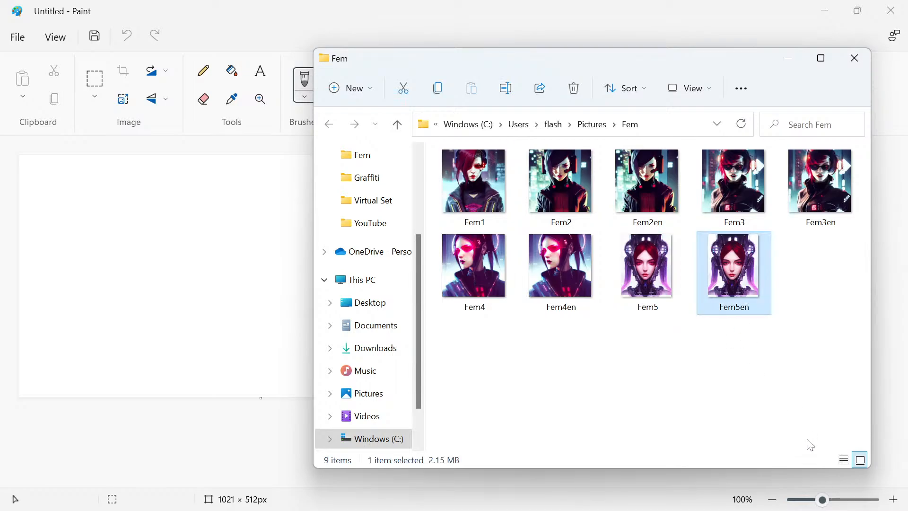
click(191, 252)
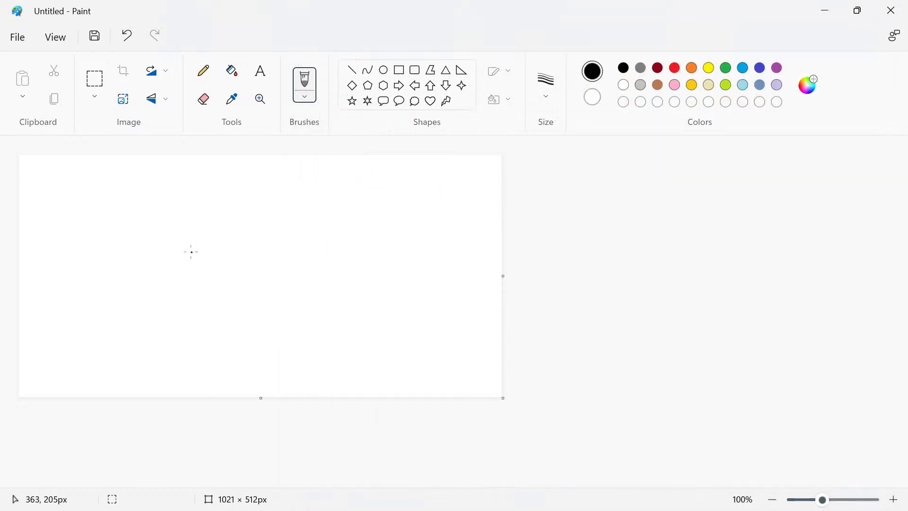
click(17, 37)
click(54, 92)
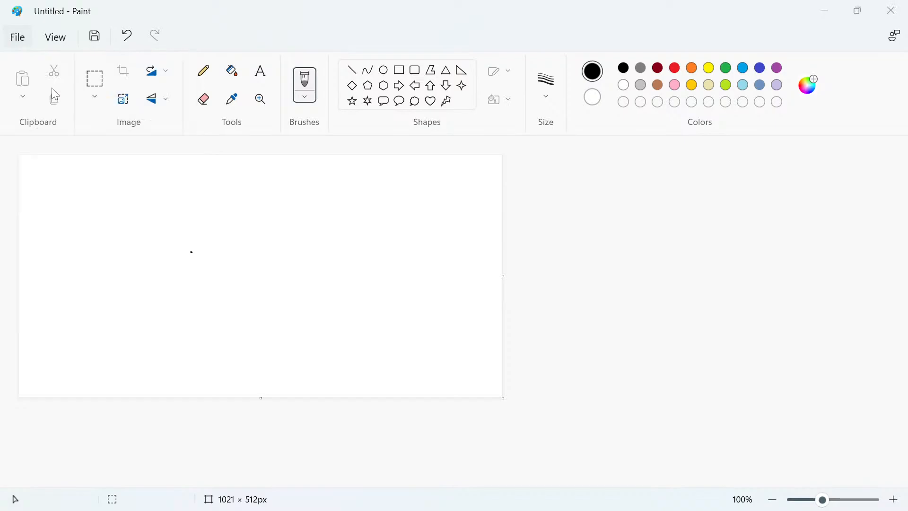
click(655, 265)
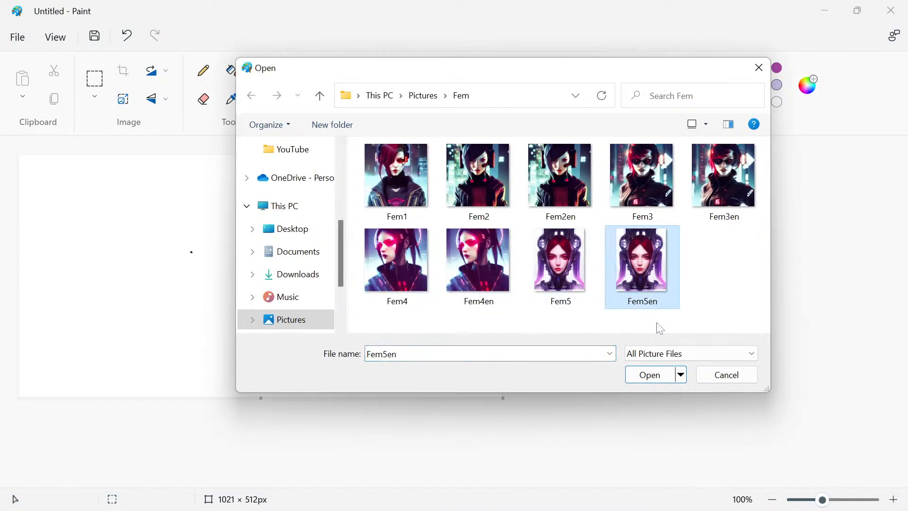
click(656, 382)
click(444, 296)
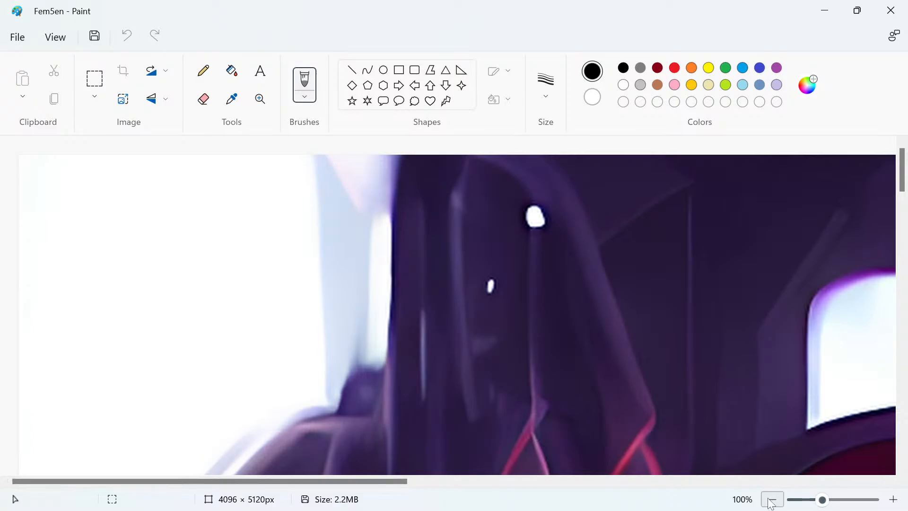
Step: Bring the eyes in Fem5en into view and compare them with the eyes in the Fem5 Paint window
drag(373, 480, 586, 480)
scroll(566, 339, down, 6)
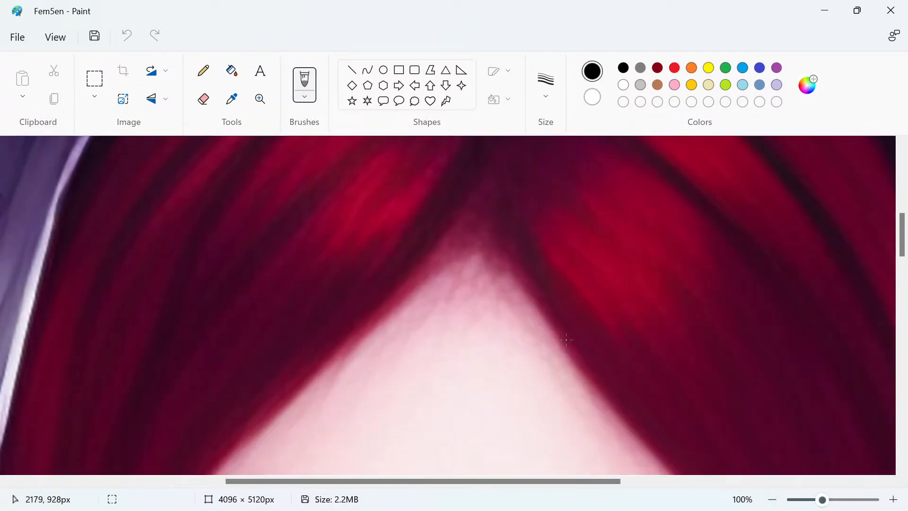
scroll(566, 340, down, 10)
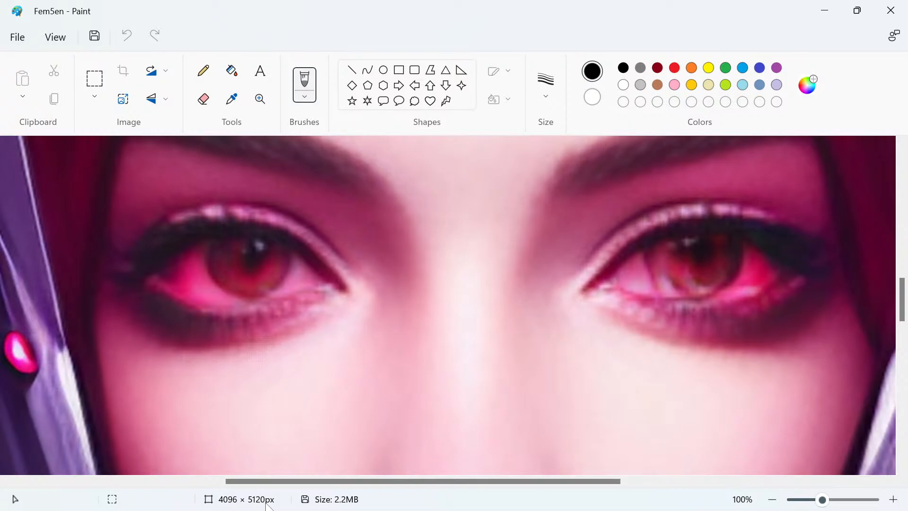
mouse_move(323, 508)
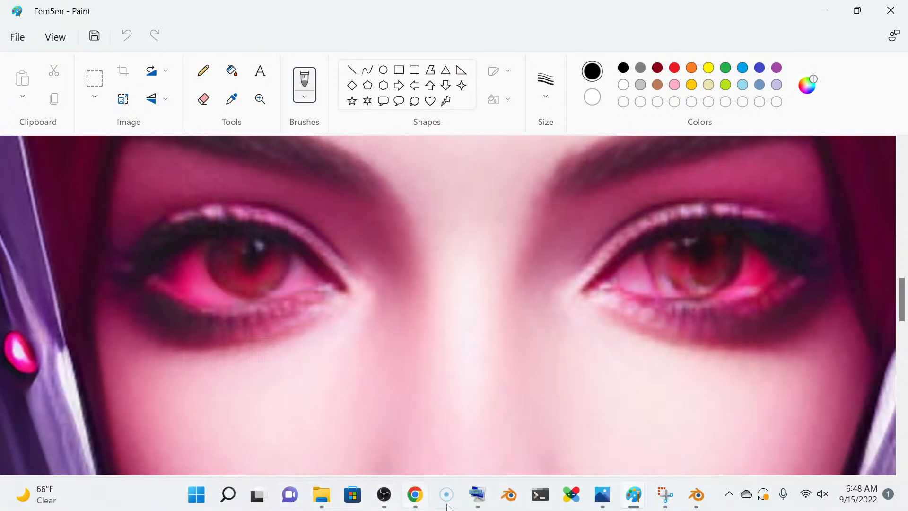
mouse_move(634, 506)
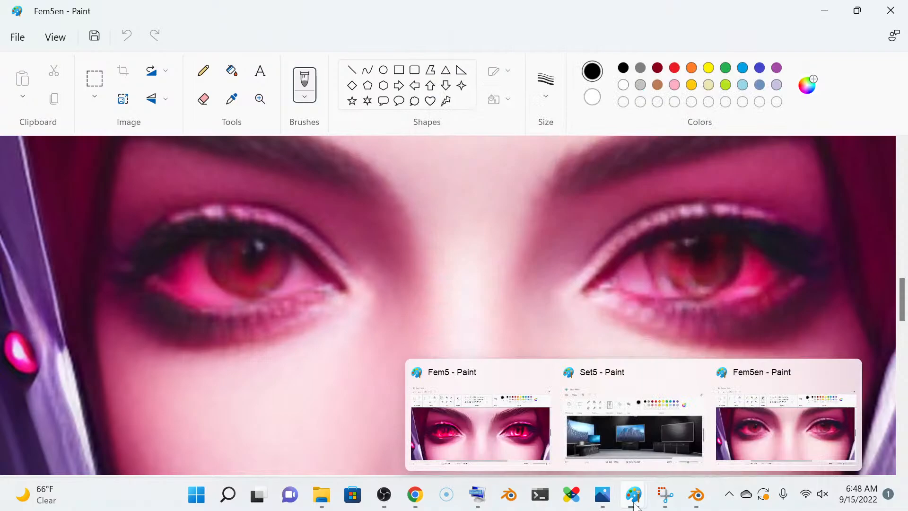
click(504, 432)
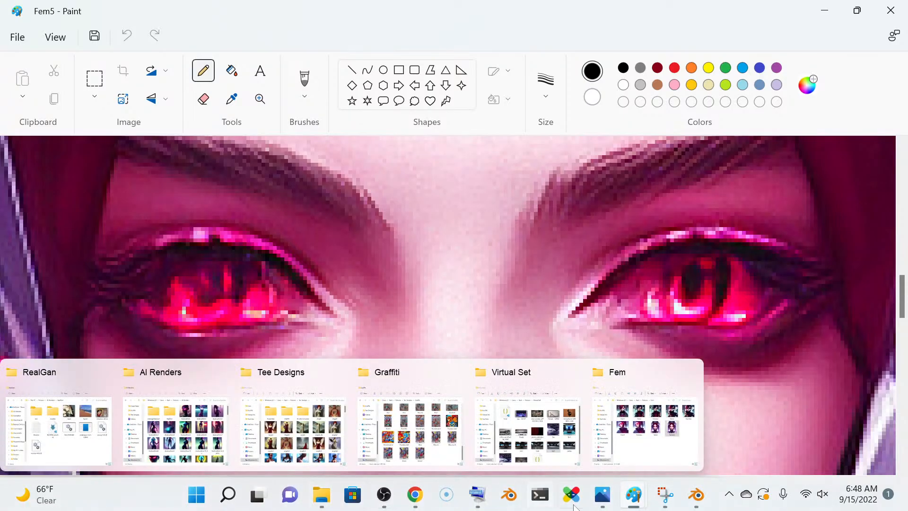
mouse_move(691, 504)
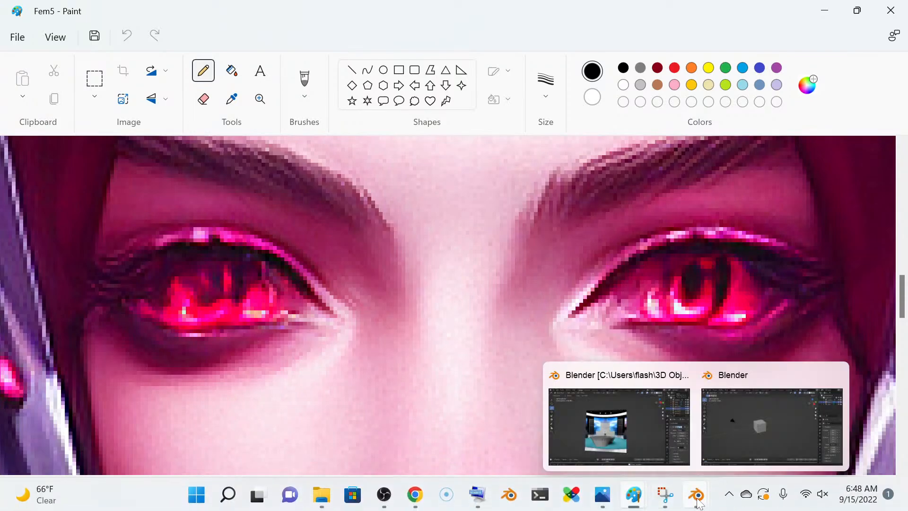
mouse_move(634, 497)
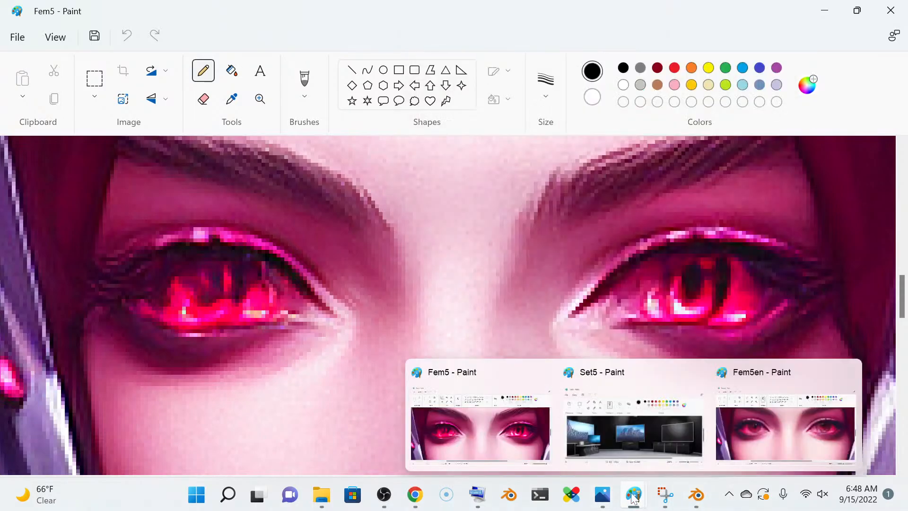
click(762, 446)
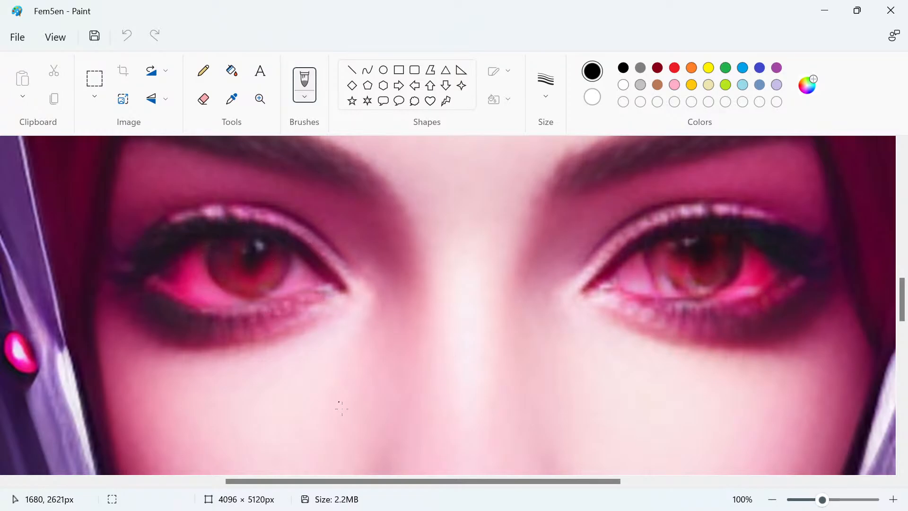
Step: Switch to the original Fem5 once more and return to Fem5en to recheck the differences around the eyes
mouse_move(385, 507)
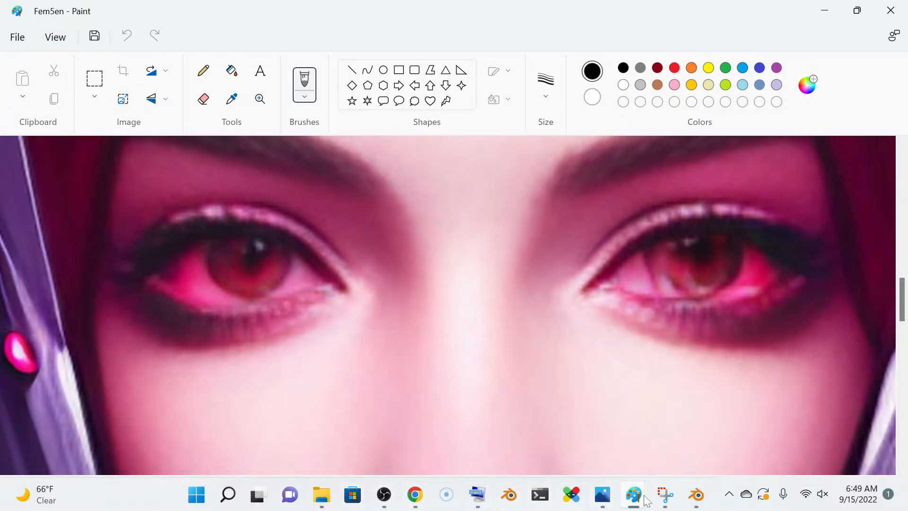
mouse_move(638, 500)
click(525, 449)
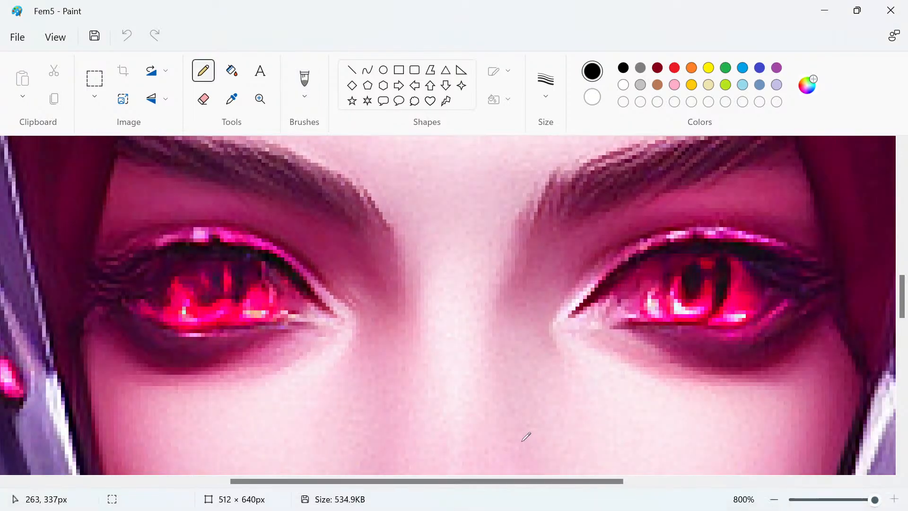
mouse_move(591, 507)
mouse_move(633, 497)
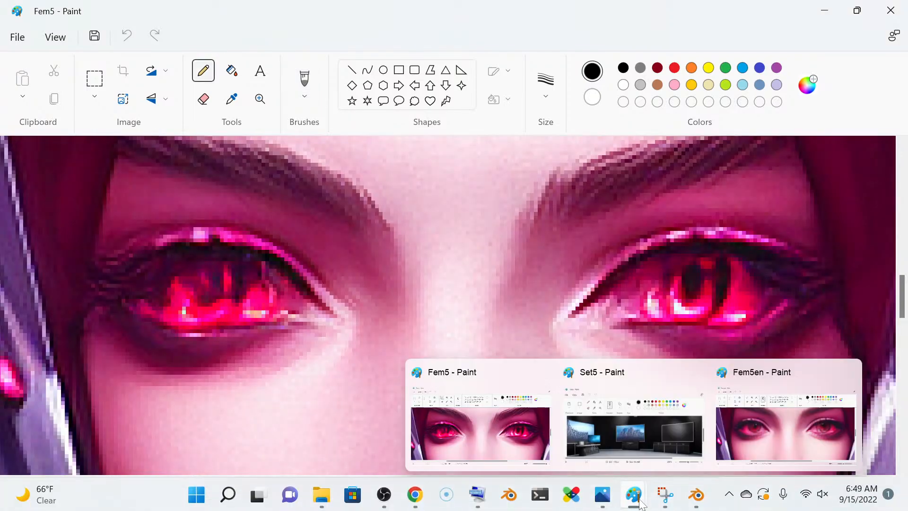
click(774, 445)
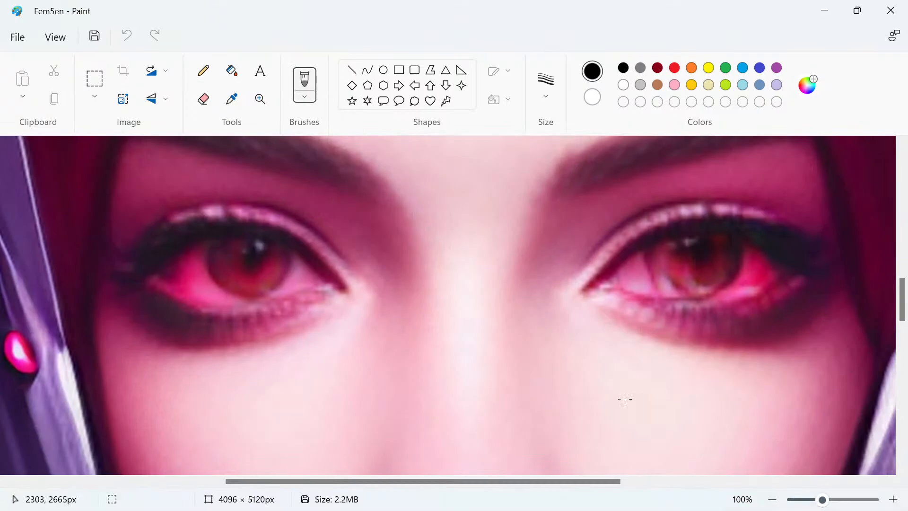
Step: Bring the lips into view in Fem5en, and view the same area in the Fem5 window
scroll(624, 400, down, 6)
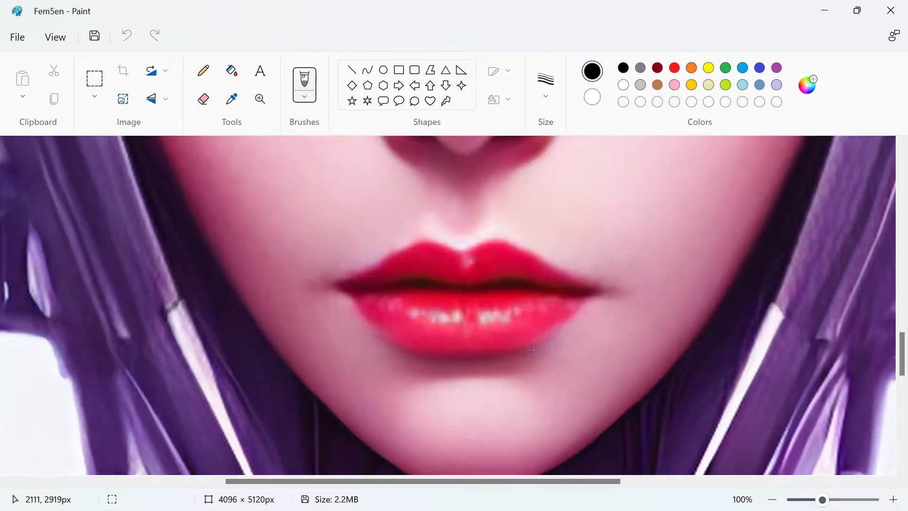
mouse_move(658, 508)
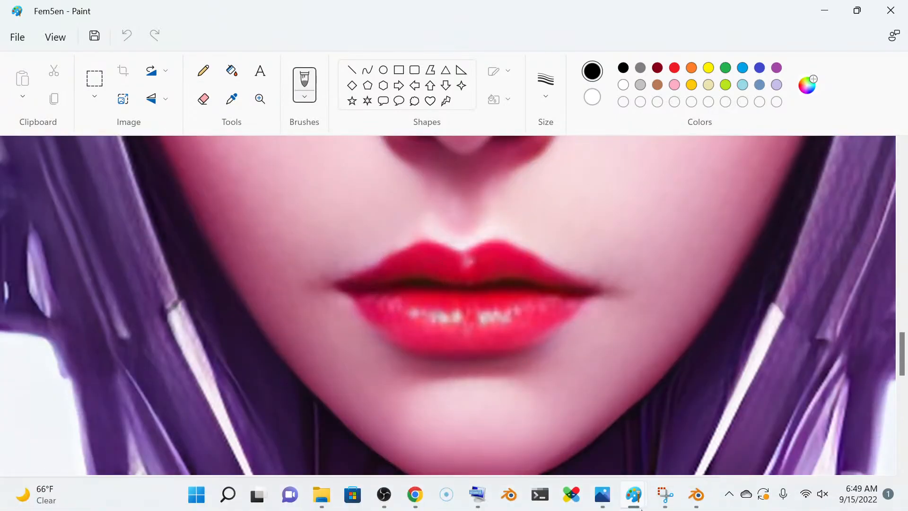
click(473, 421)
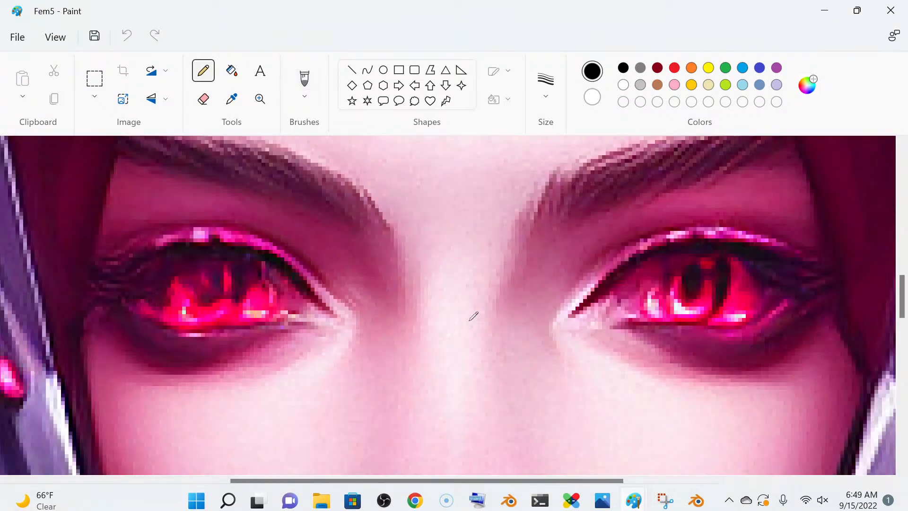
scroll(471, 317, down, 3)
scroll(471, 316, down, 3)
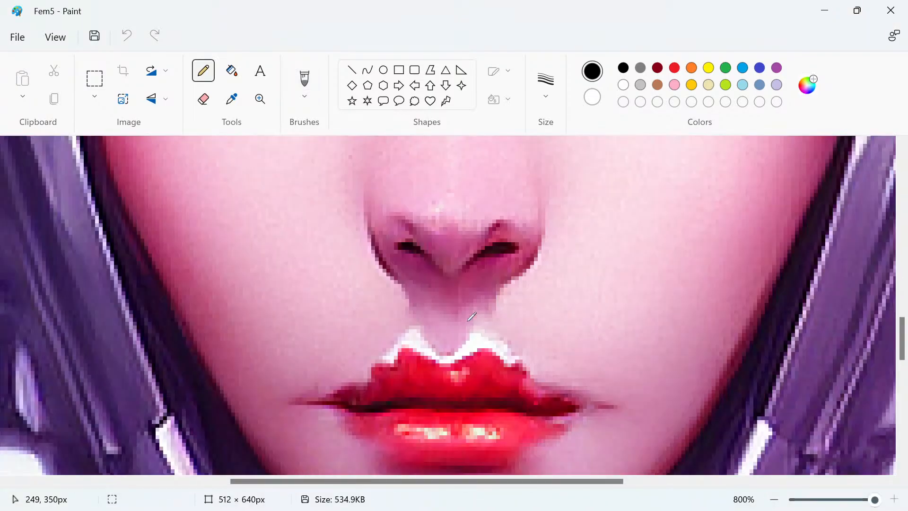
scroll(471, 316, down, 2)
Step: Switch to Fem5en and back to Fem5 to compare the nose and lips in both images
mouse_move(620, 507)
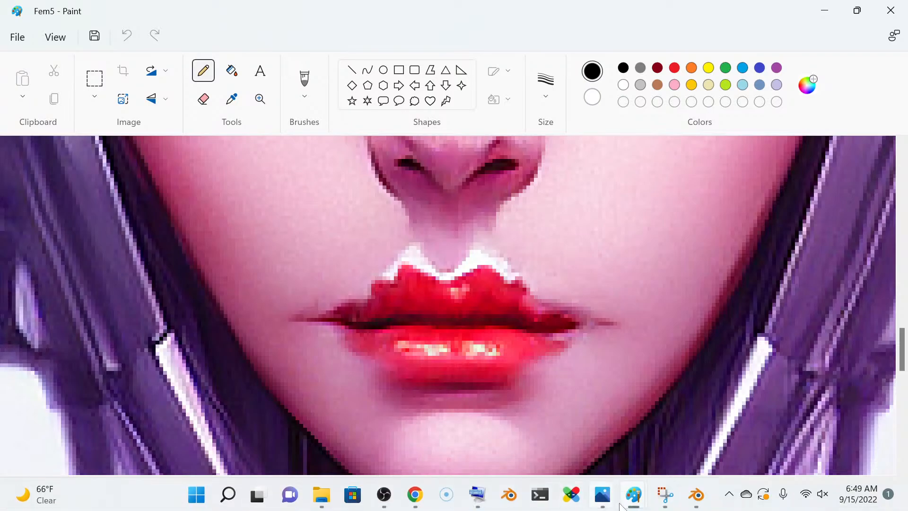
click(737, 371)
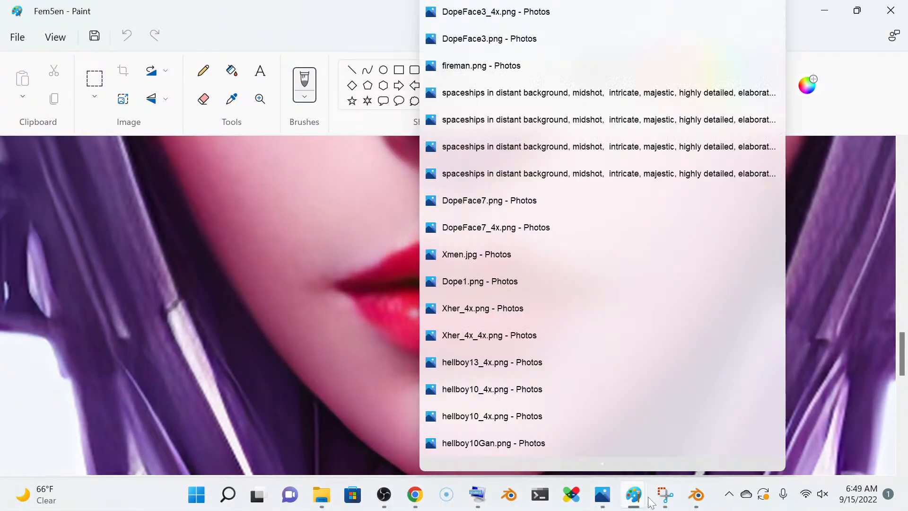
mouse_move(660, 500)
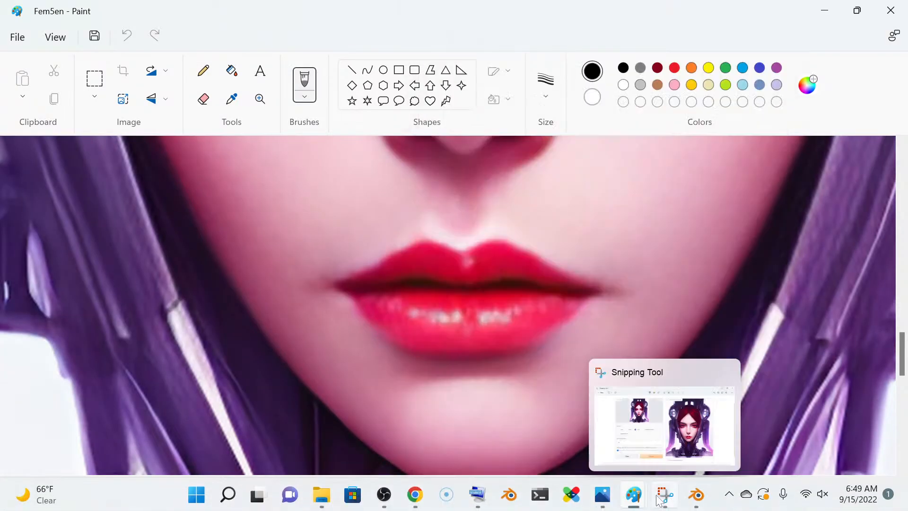
mouse_move(633, 496)
click(492, 431)
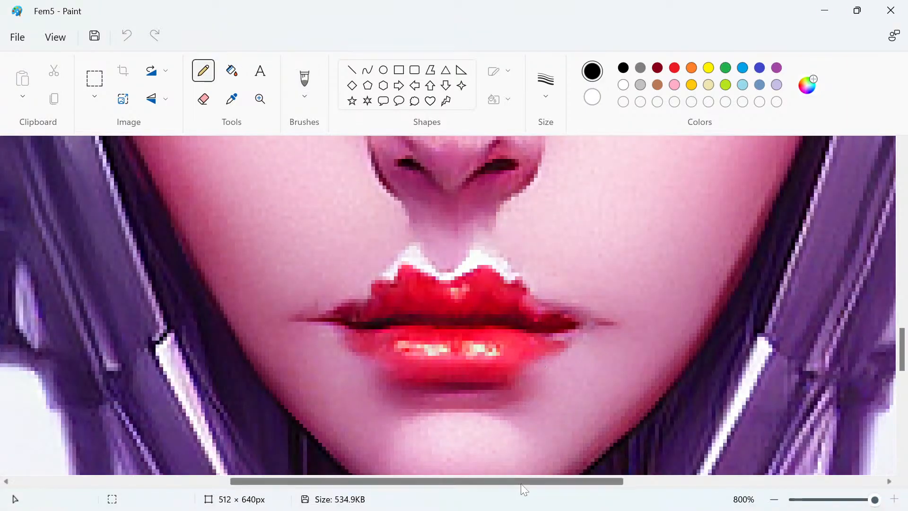
Step: Center the lips and chin in Fem5, and switch to Fem5en to compare the same area
drag(521, 488, 519, 489)
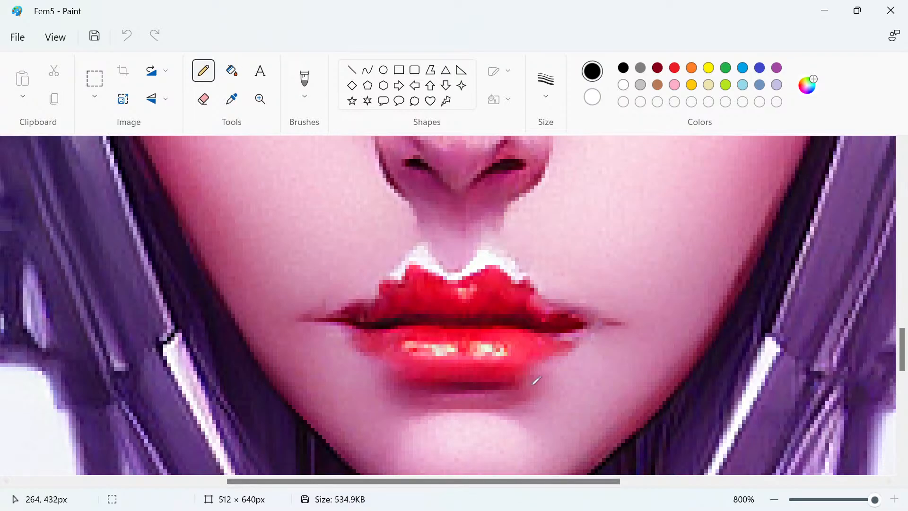
scroll(536, 381, down, 2)
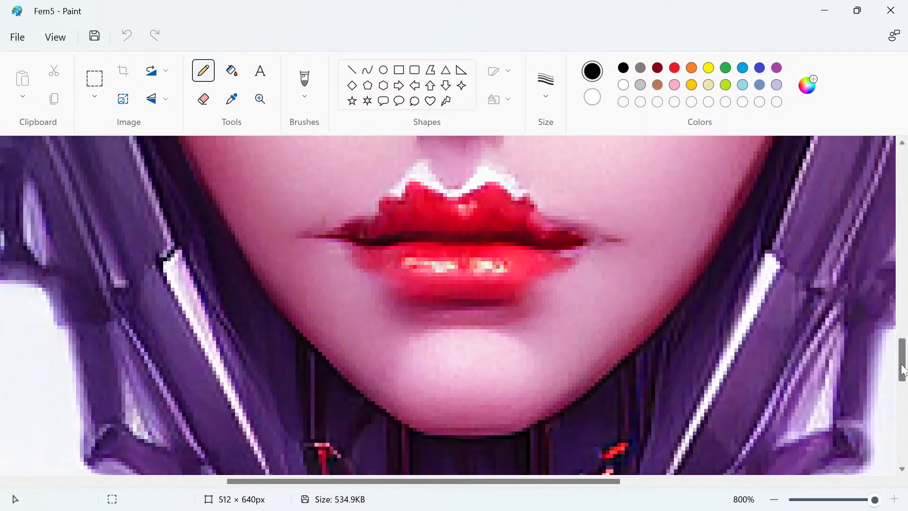
scroll(904, 362, up, 1)
drag(904, 362, 904, 366)
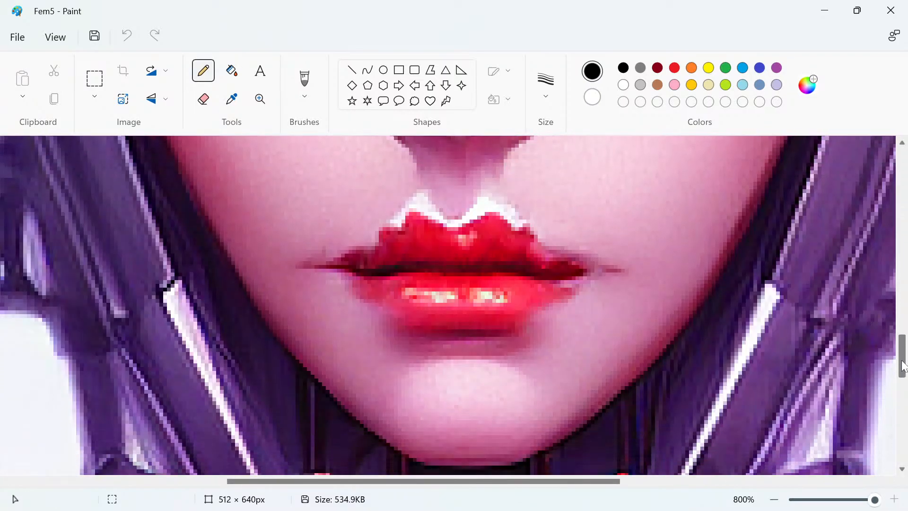
mouse_move(628, 505)
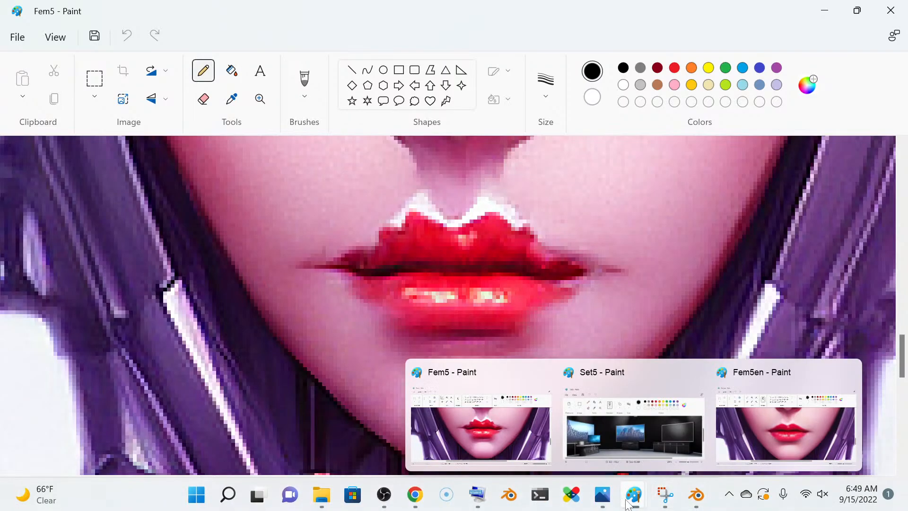
click(785, 425)
Step: Switch back to Fem5 to recheck the lip shape, and return to Fem5en
mouse_move(696, 496)
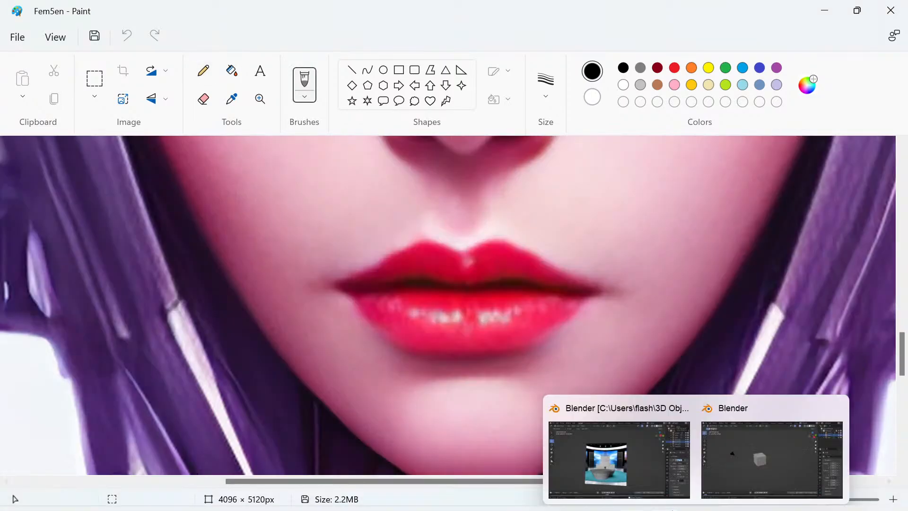
mouse_move(633, 497)
click(515, 445)
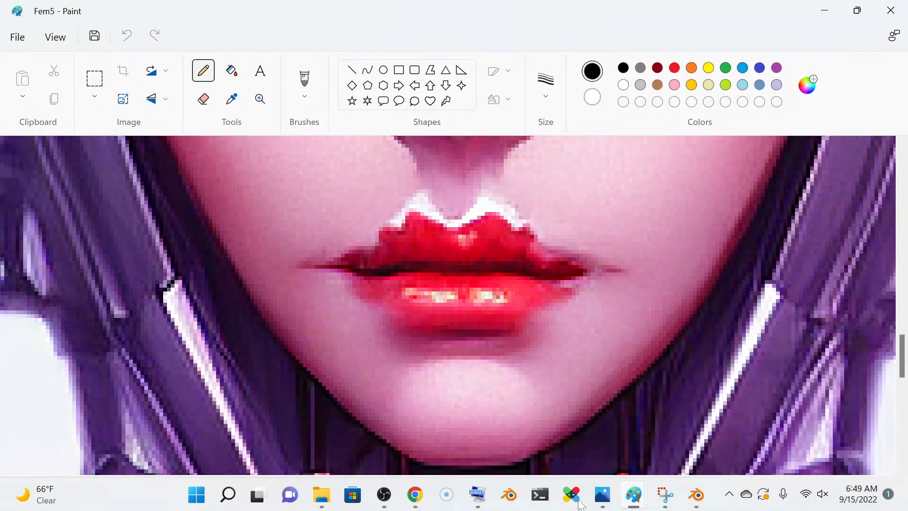
mouse_move(637, 504)
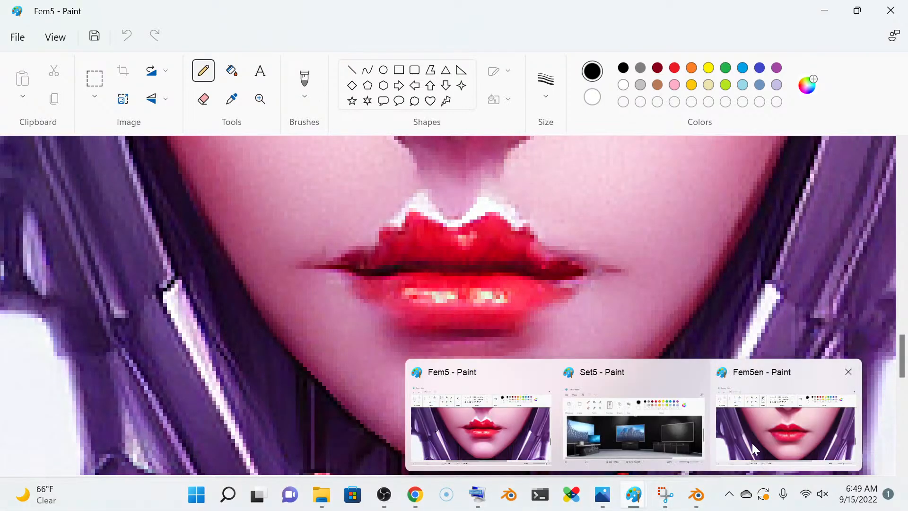
click(785, 425)
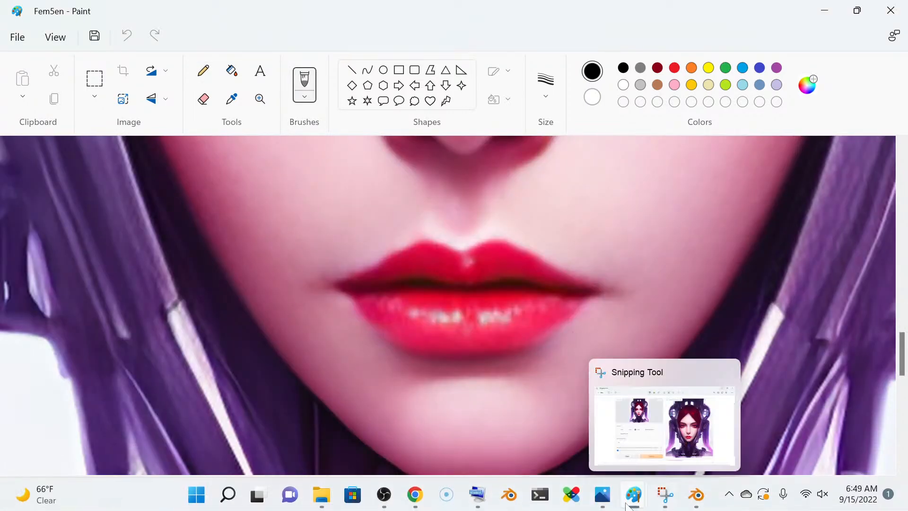
Step: Bring the lips and lower nose in Fem5 in line with the Fem5en view, and compare both images again
mouse_move(637, 501)
click(480, 424)
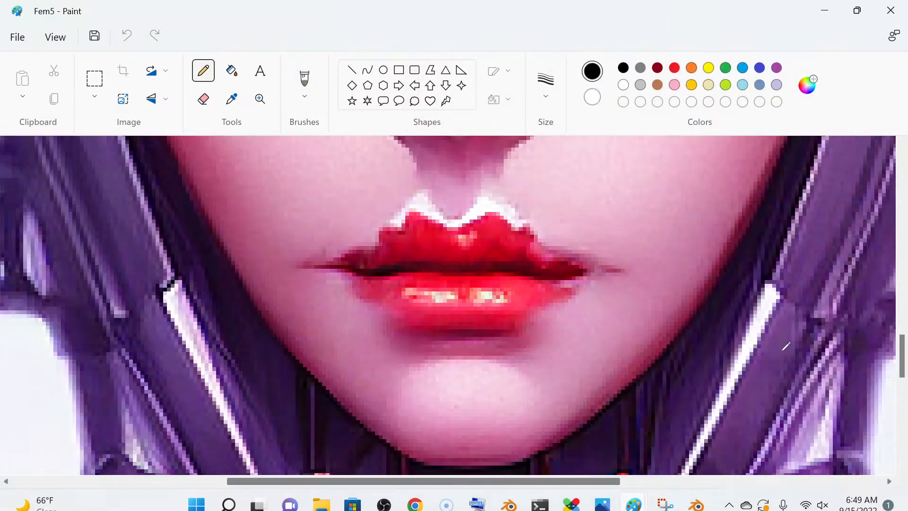
drag(903, 359, 903, 354)
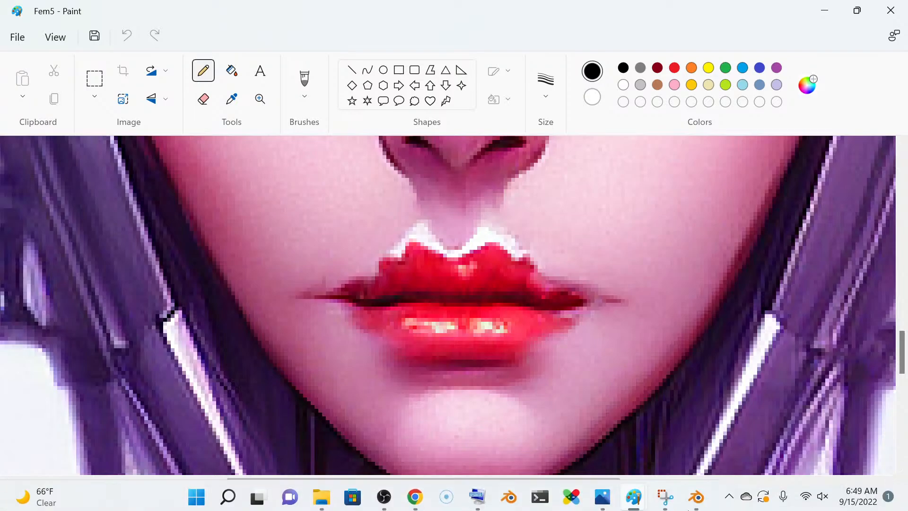
mouse_move(633, 496)
click(755, 443)
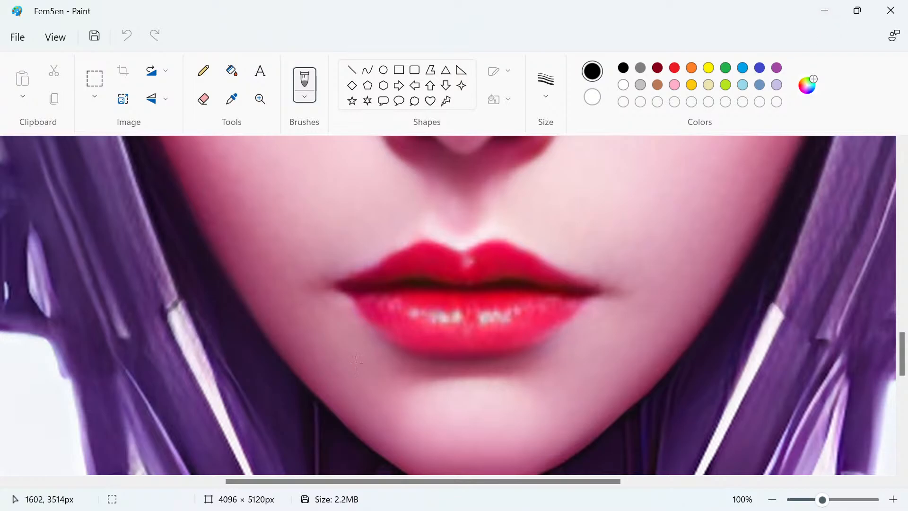
Step: Zoom Fem5en out to 25% and bring the whole face into view
scroll(597, 264, up, 8)
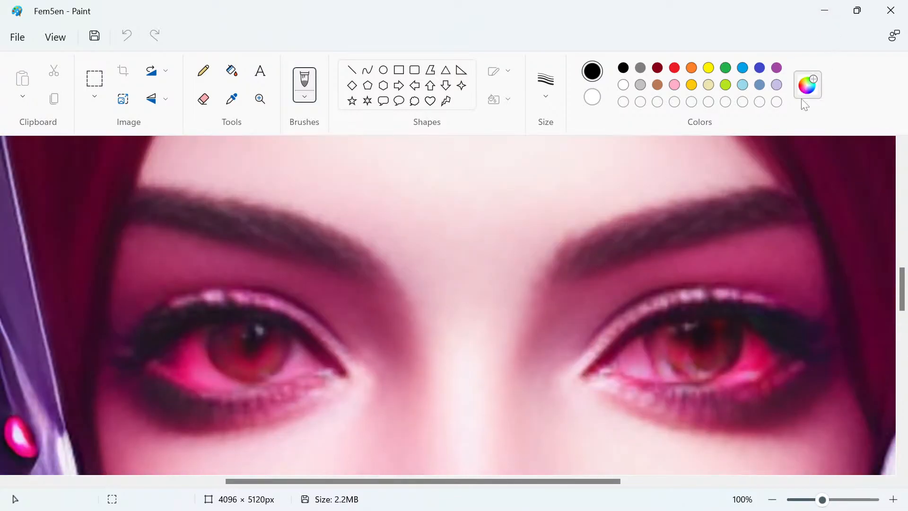
click(779, 497)
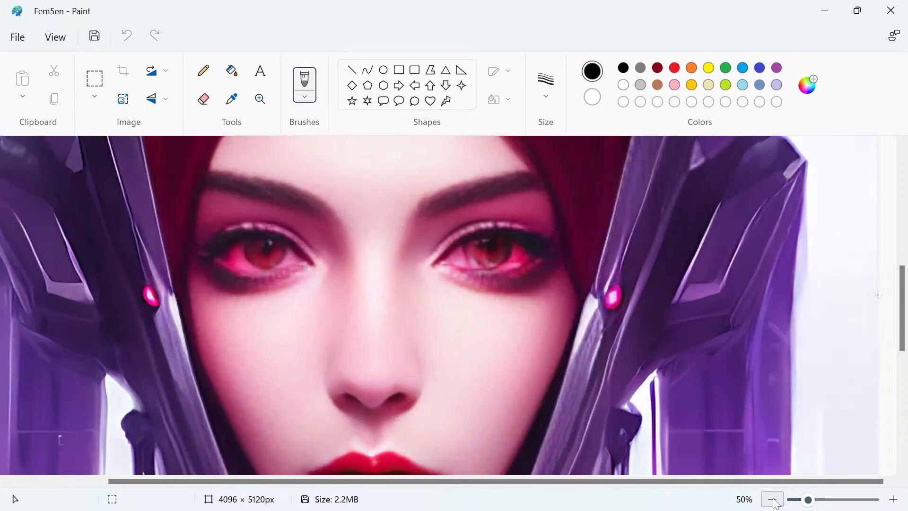
click(779, 496)
scroll(416, 289, up, 3)
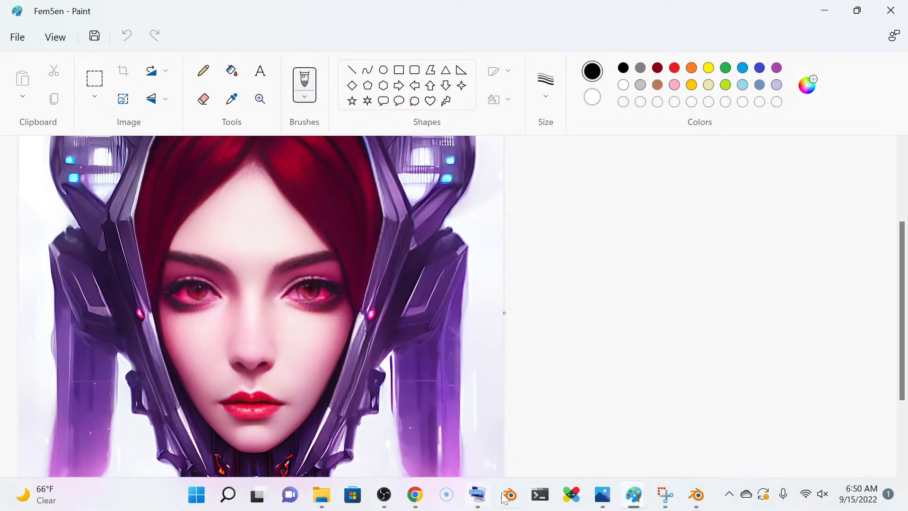
Step: Switch to Fem5 and zoom out to 200% to show the whole face at a size comparable to Fem5en
mouse_move(642, 500)
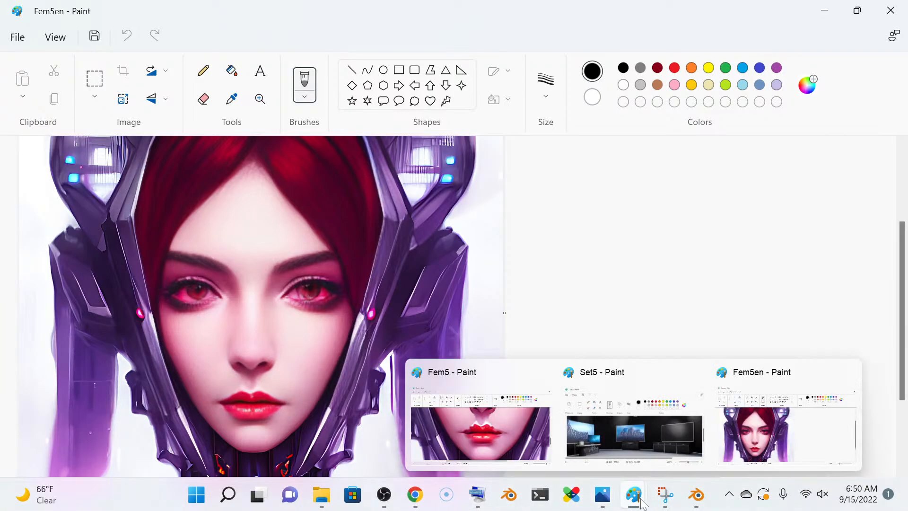
click(499, 441)
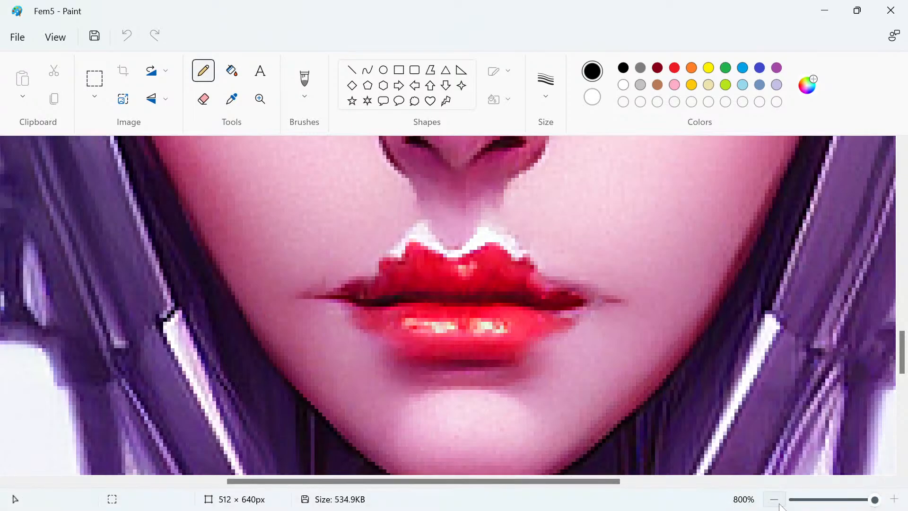
click(774, 499)
click(774, 499)
click(774, 499)
scroll(520, 279, down, 2)
scroll(520, 280, up, 2)
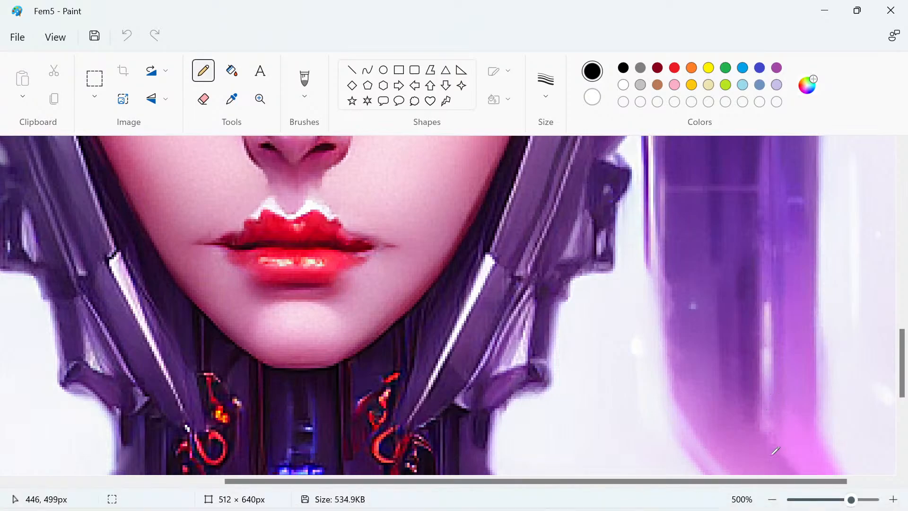
click(772, 499)
click(772, 499)
scroll(597, 266, up, 3)
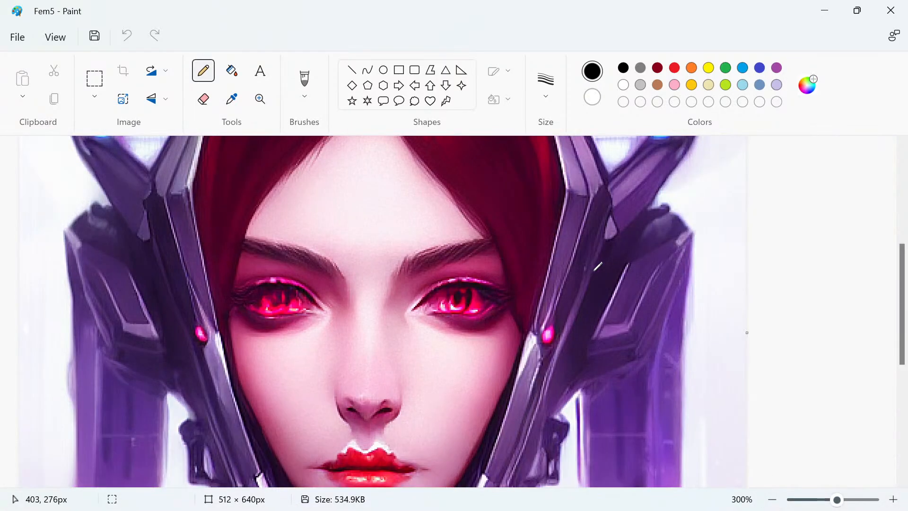
click(772, 499)
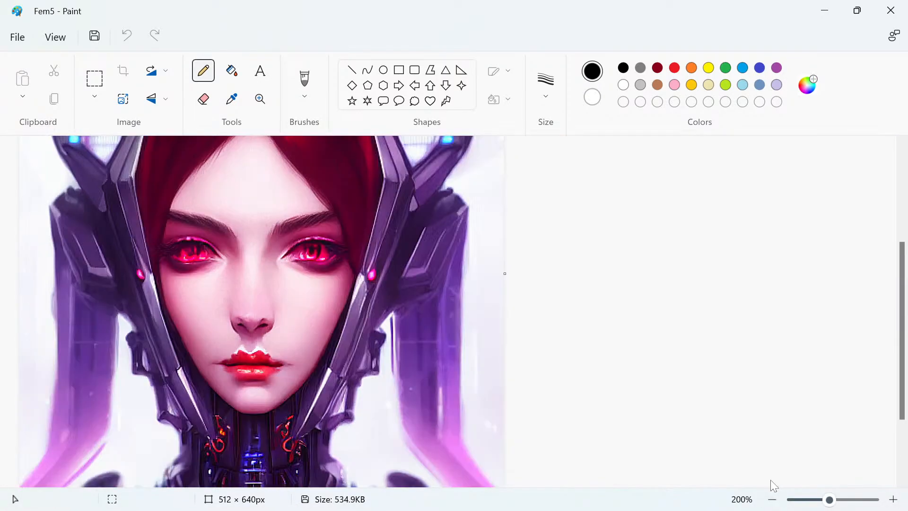
Step: Zoom Fem5 out to 100% so that the entire portrait fits in view
scroll(389, 323, up, 2)
scroll(389, 323, down, 2)
click(602, 494)
click(844, 414)
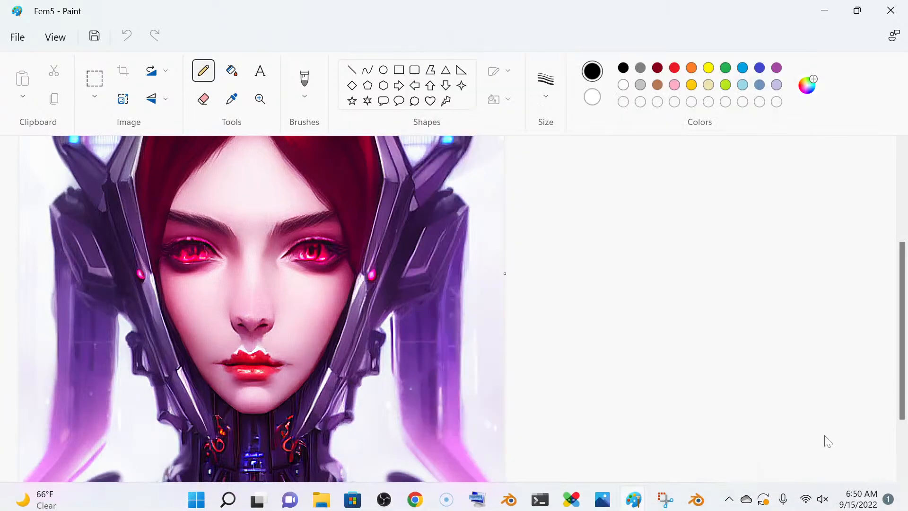
click(772, 500)
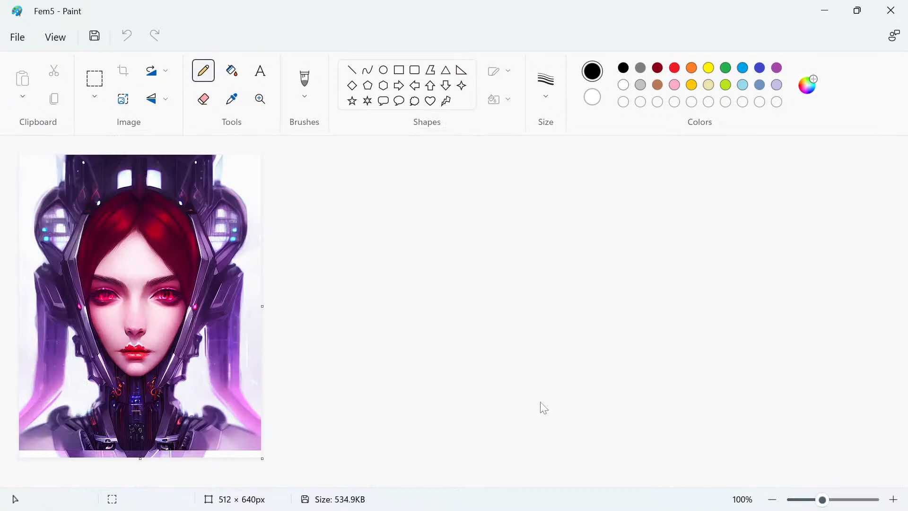
Step: Alternate between the Fem5en and Fem5 windows to compare the full faces, ending on Fem5en
mouse_move(652, 507)
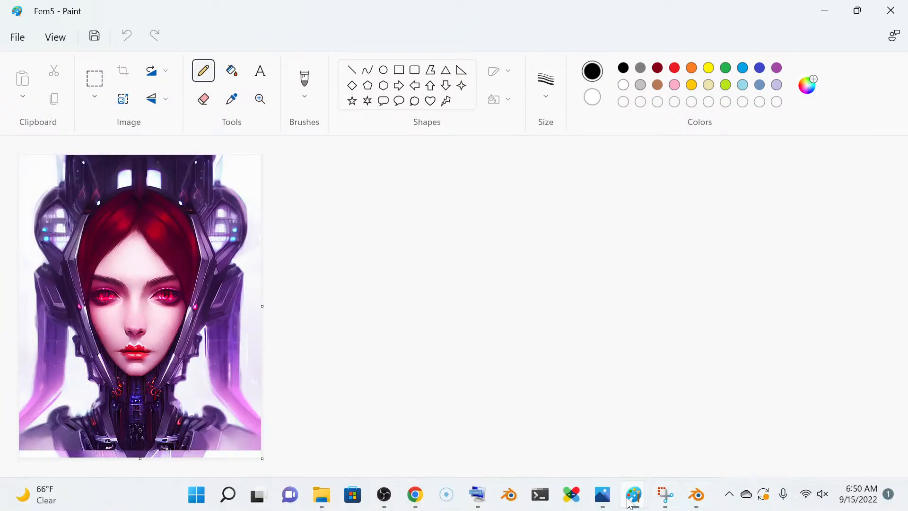
click(766, 435)
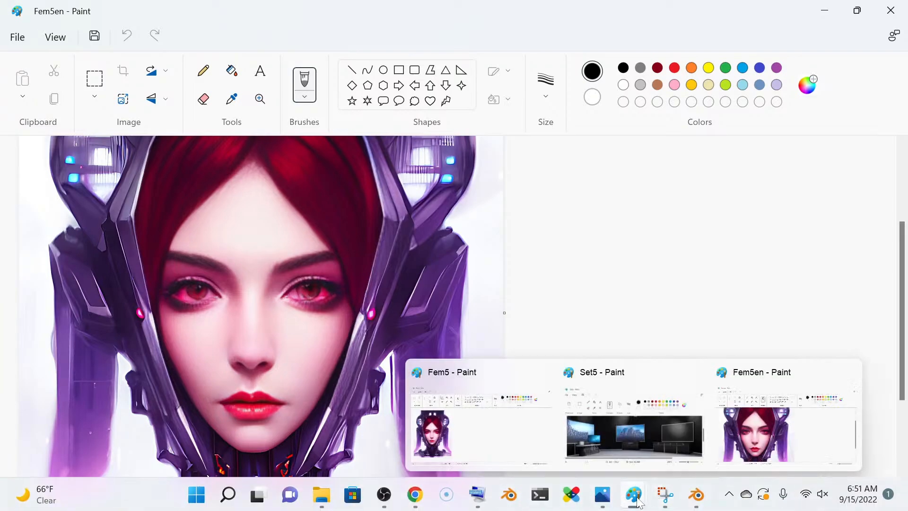
click(503, 437)
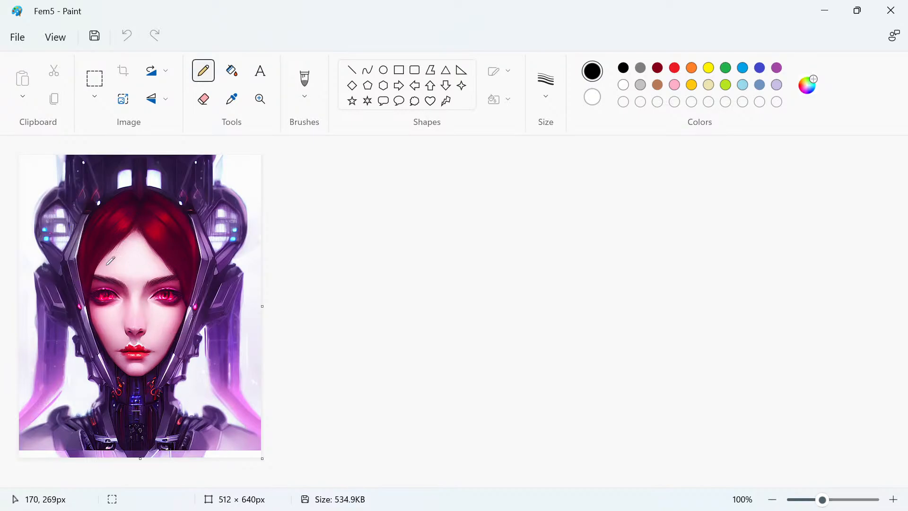
mouse_move(435, 510)
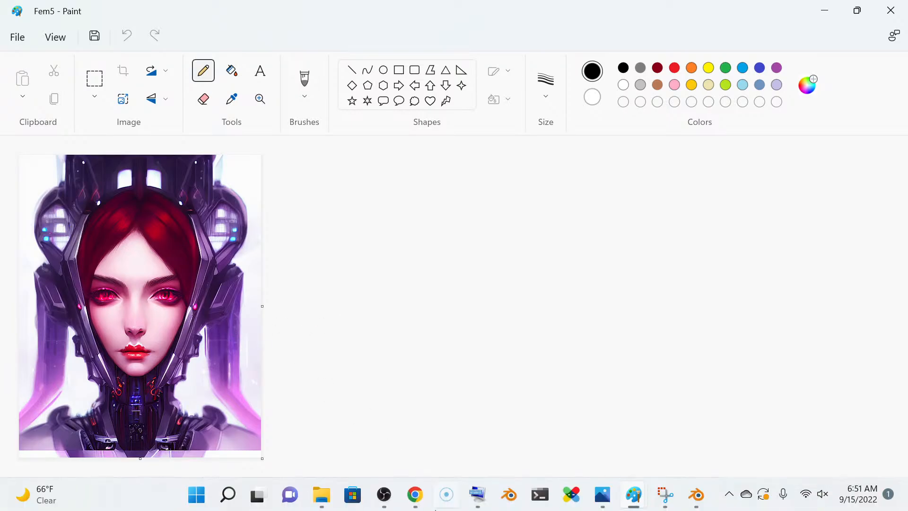
mouse_move(634, 494)
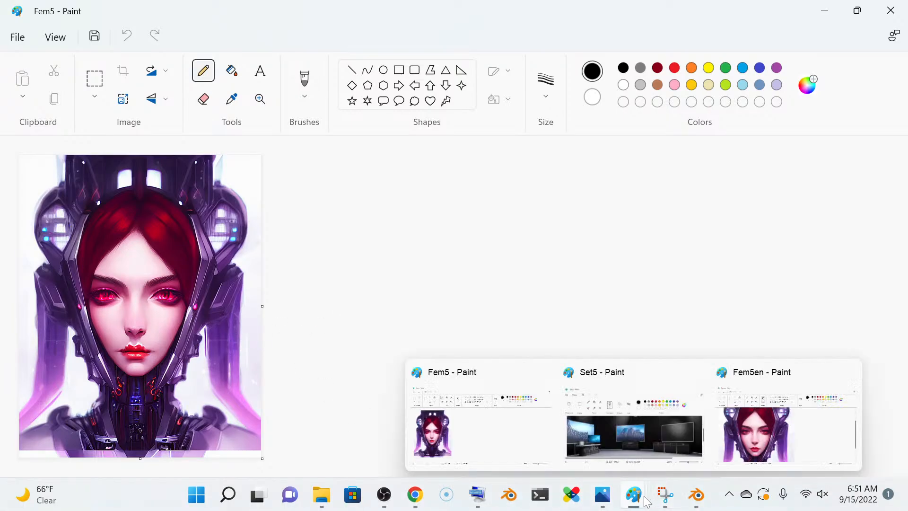
click(772, 439)
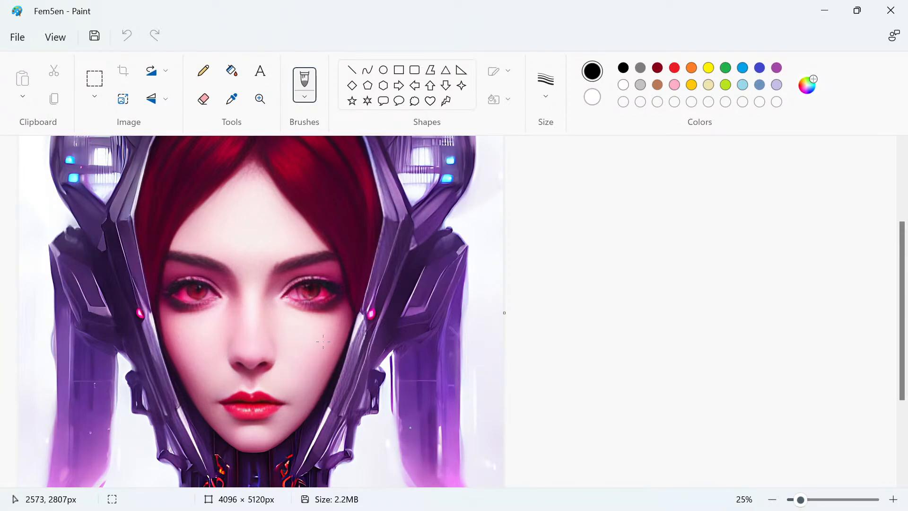
Step: Minimize both Paint windows and switch to the GFPGAN page in Chrome to view the input and output portraits
click(824, 11)
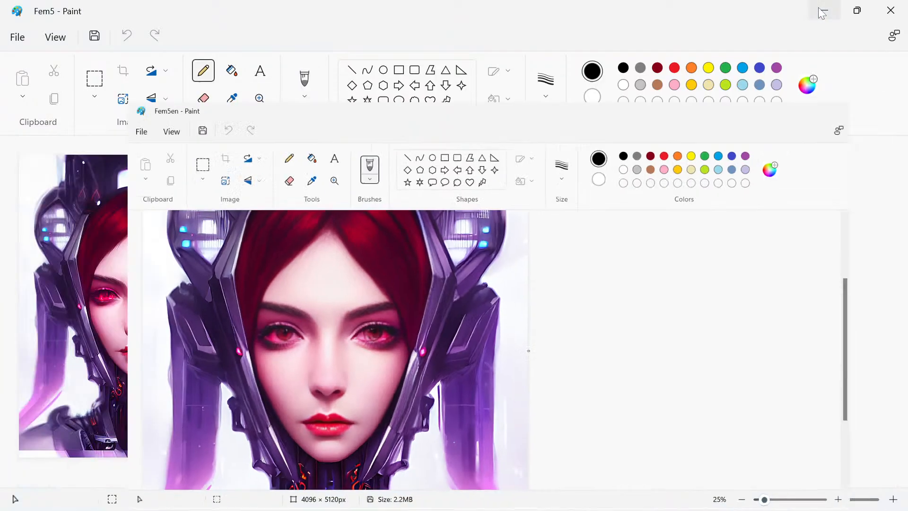
click(826, 12)
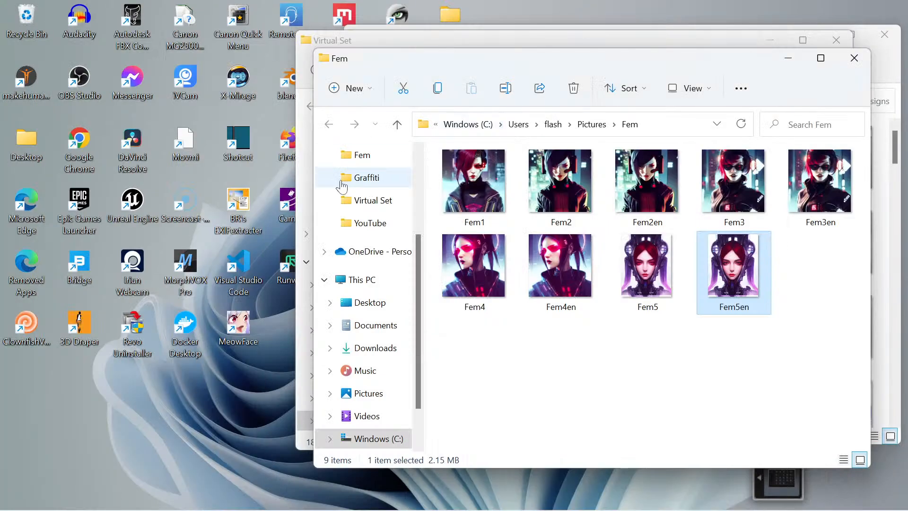
click(417, 497)
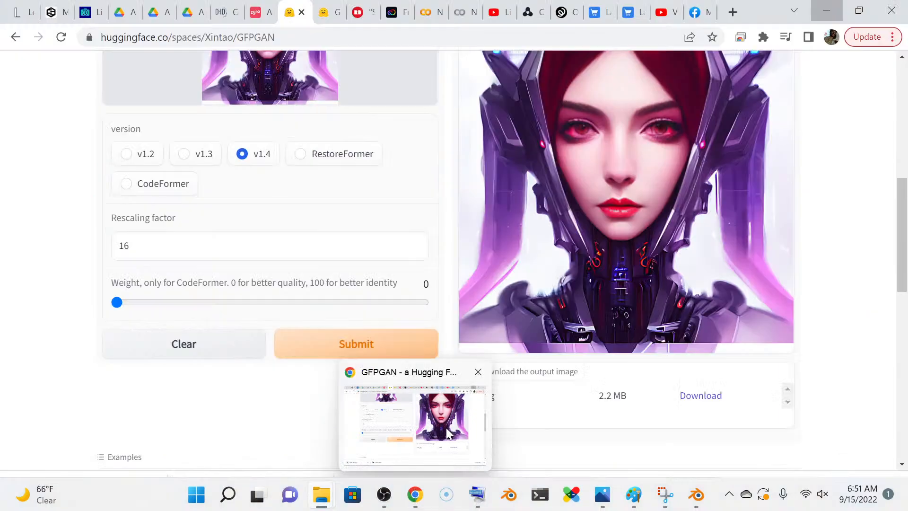
scroll(520, 285, up, 4)
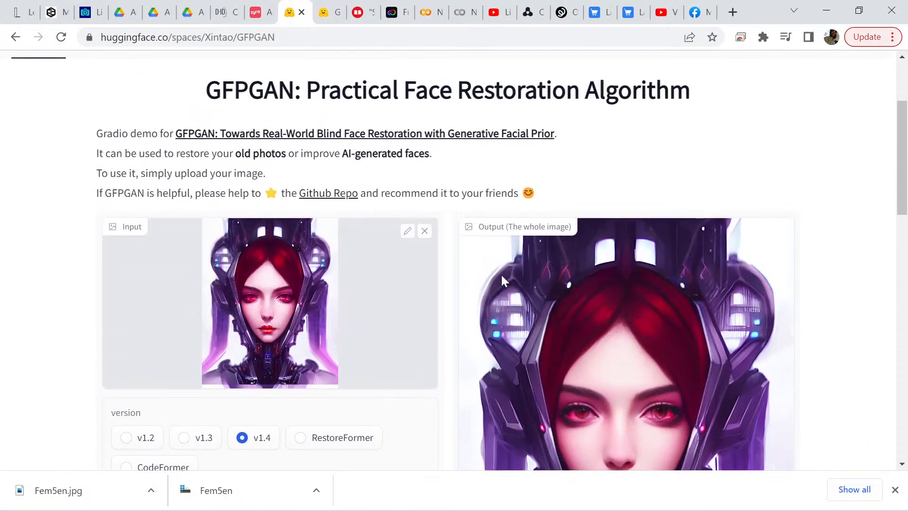
scroll(446, 265, down, 3)
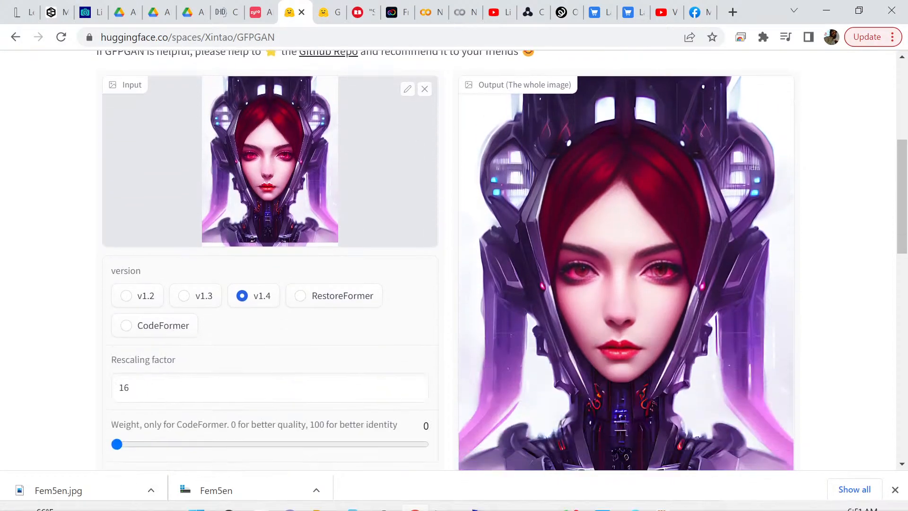
Step: Switch to the Google Drive page and close the image preview to return to the AI_Fem folder
mouse_move(470, 499)
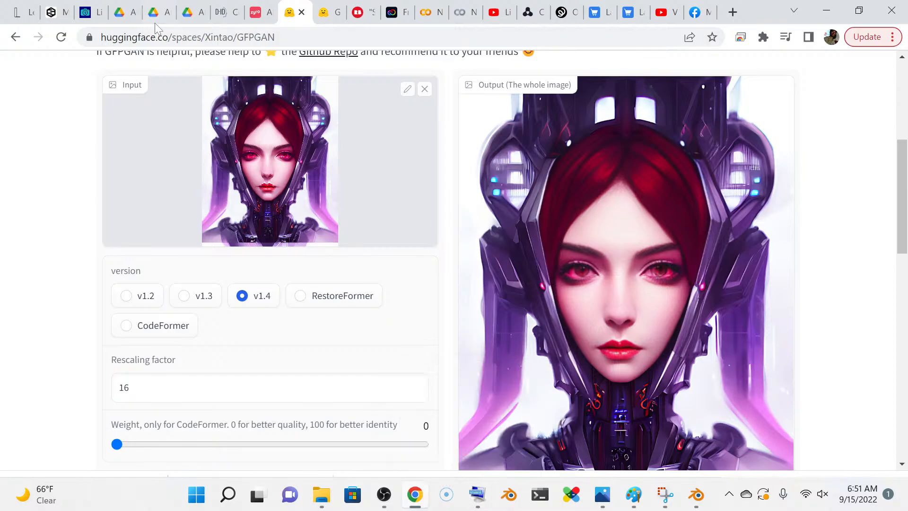
click(191, 15)
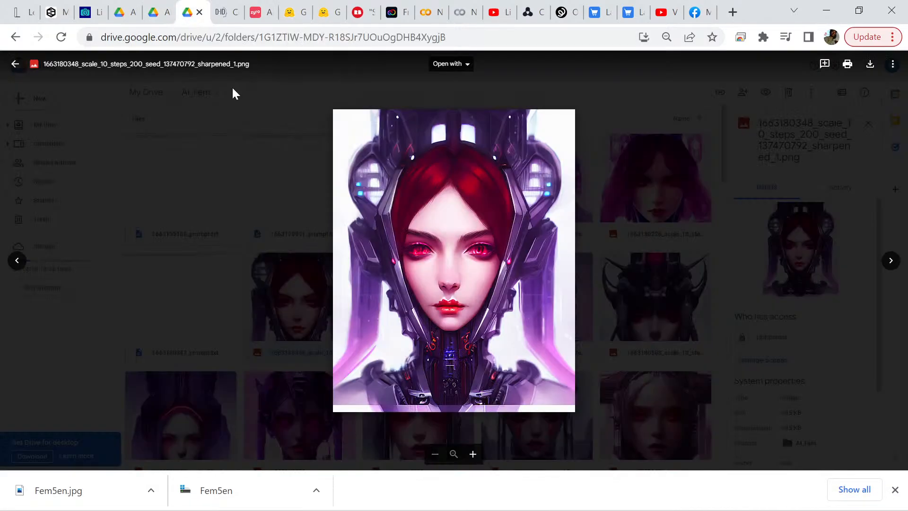
click(628, 153)
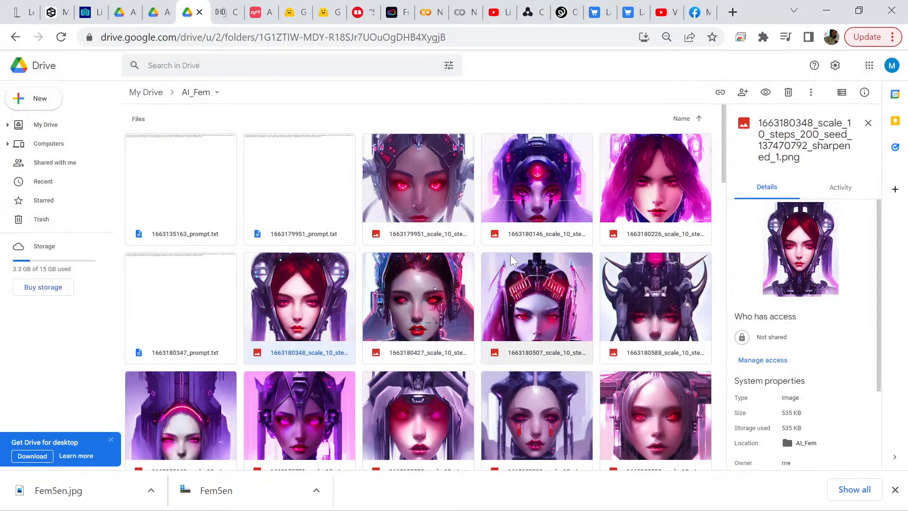
double_click(428, 182)
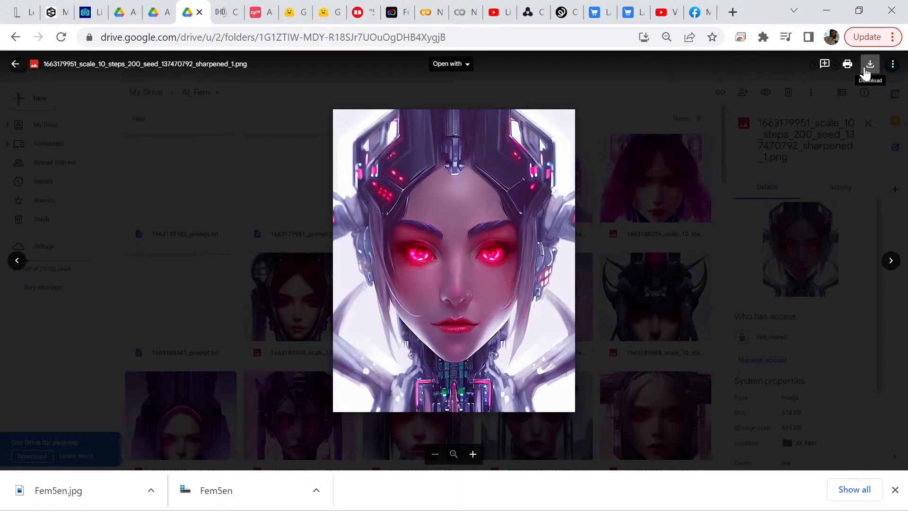
key(Escape)
double_click(537, 194)
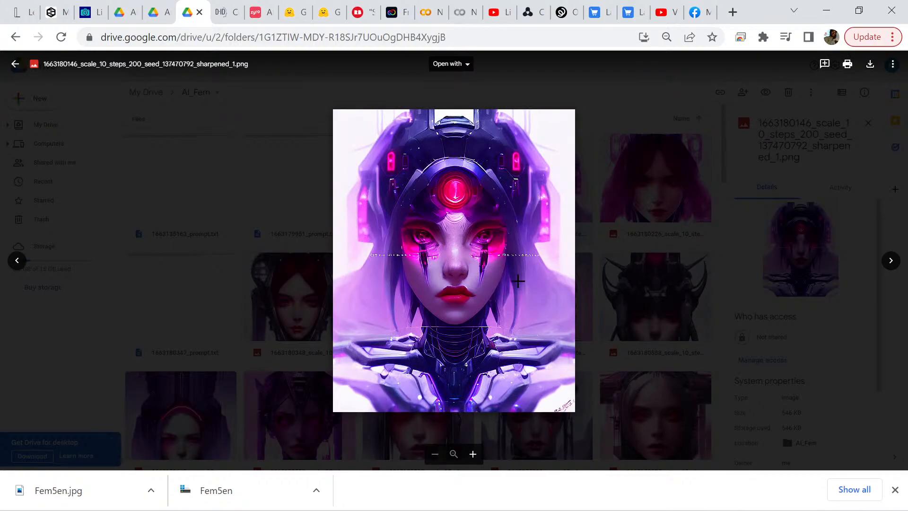
click(889, 260)
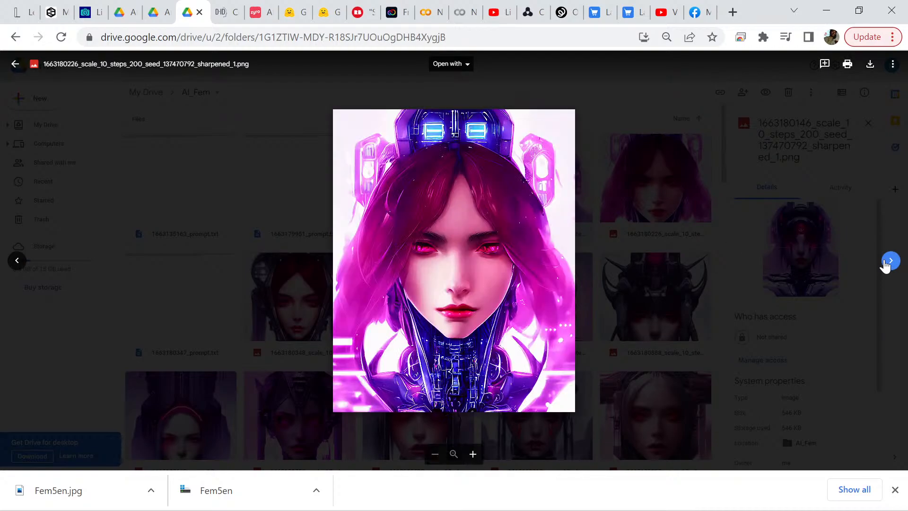
click(887, 262)
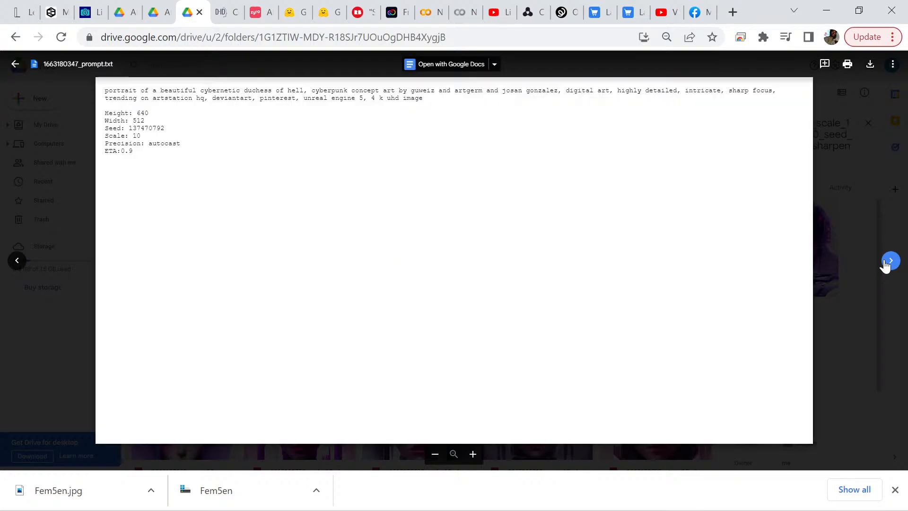
click(886, 263)
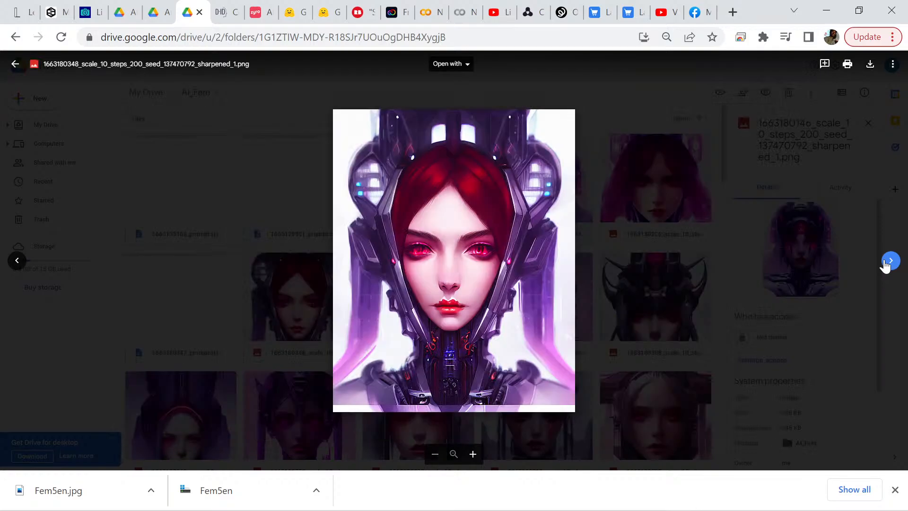
click(886, 263)
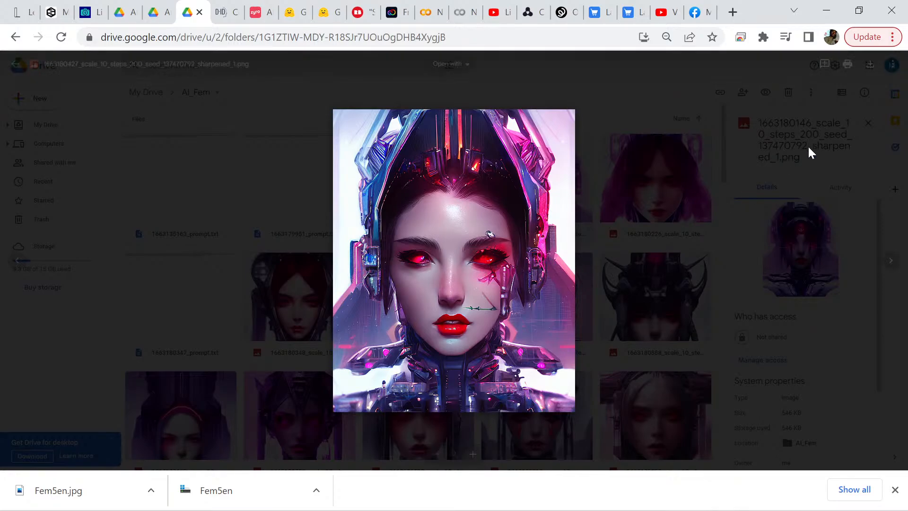
Step: Download the previewed portrait as Fem6 into the Pictures > Fem folder
click(870, 64)
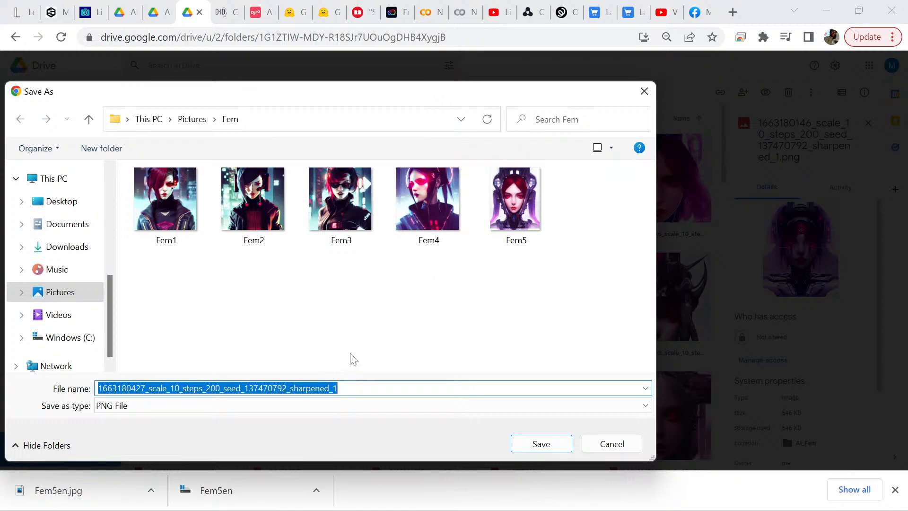
text(Fe)
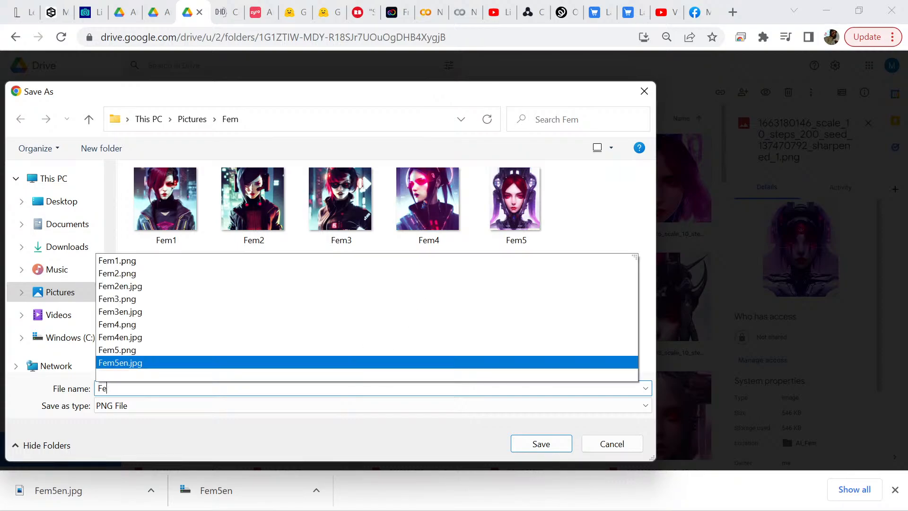
text(m)
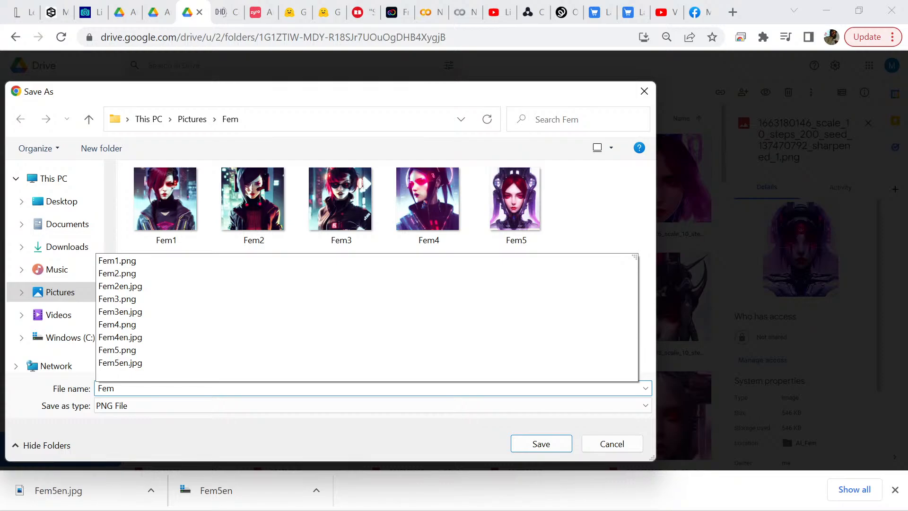
text(6)
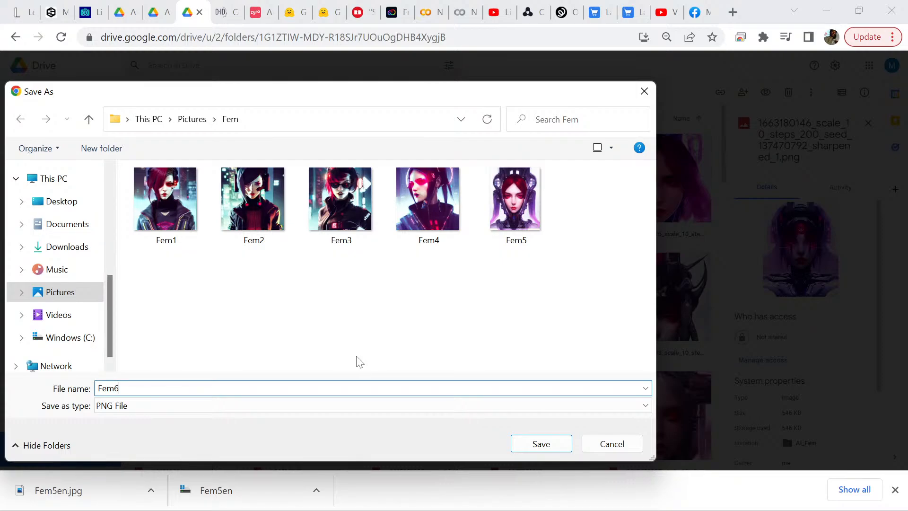
click(541, 444)
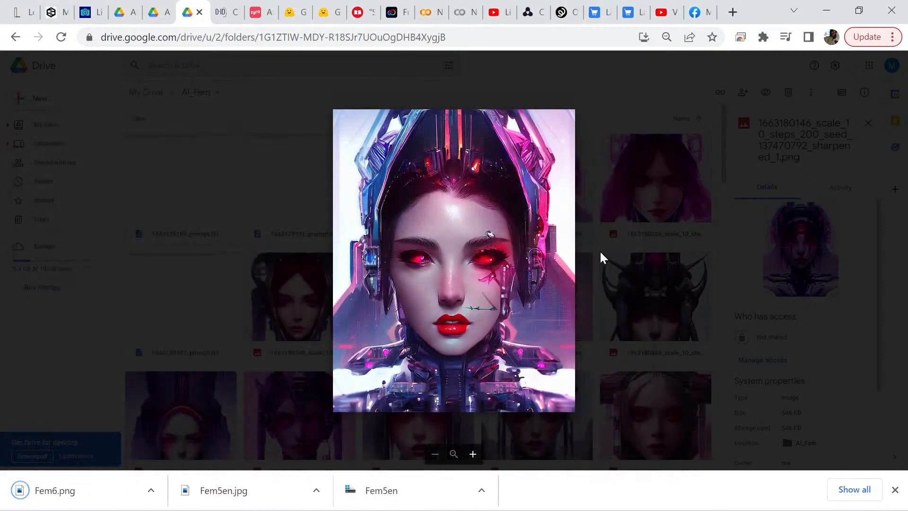
click(600, 253)
Step: Switch to the GFPGAN page, remove the previous input portrait and clear the whole form
click(286, 13)
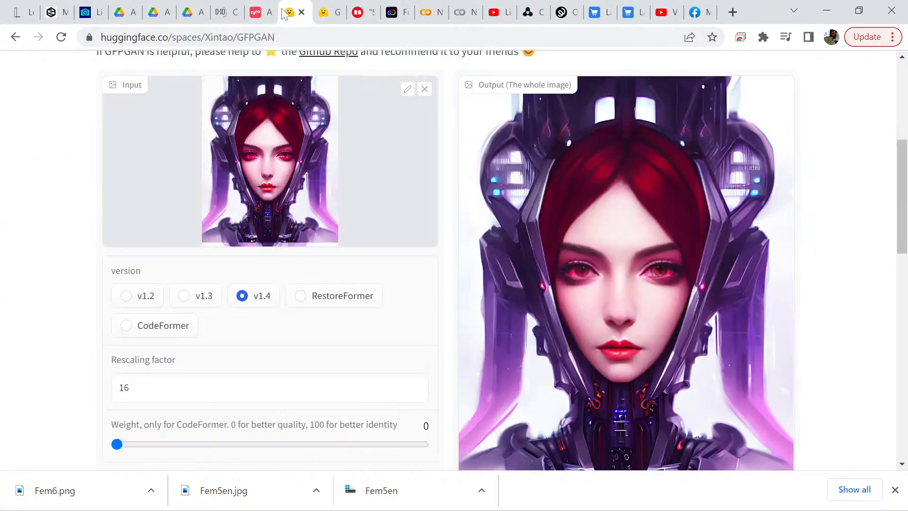
scroll(282, 298, up, 5)
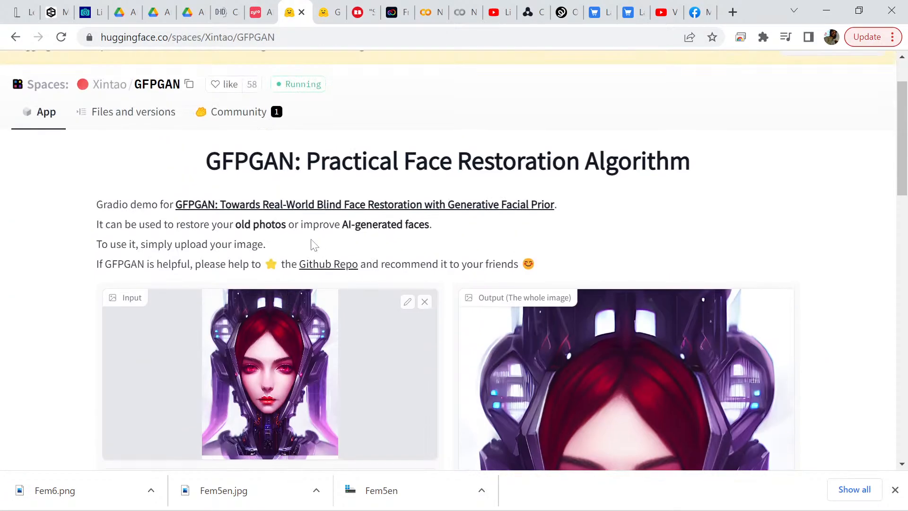
click(424, 301)
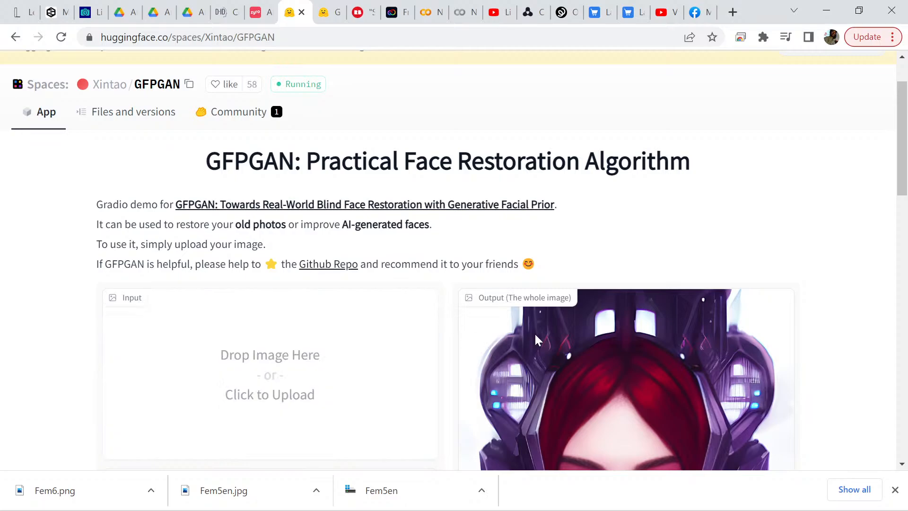
scroll(597, 278, down, 3)
scroll(596, 278, down, 5)
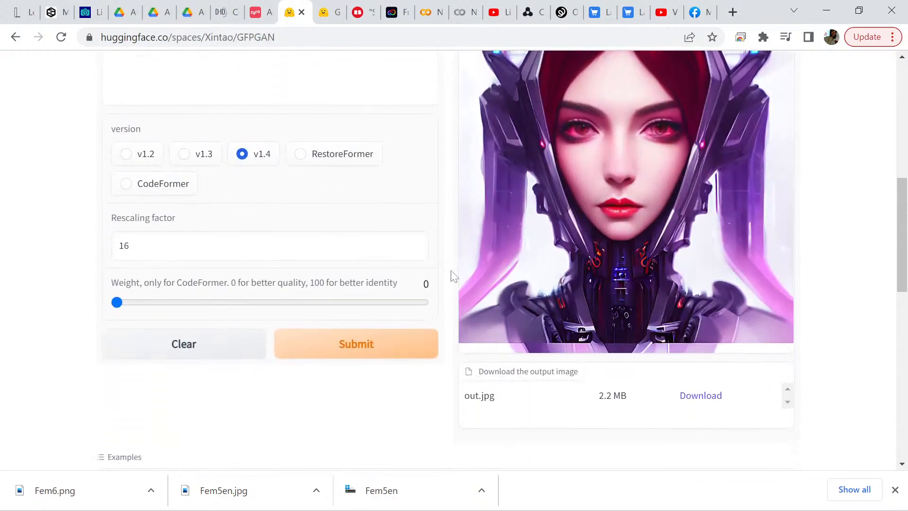
click(162, 347)
scroll(426, 279, up, 5)
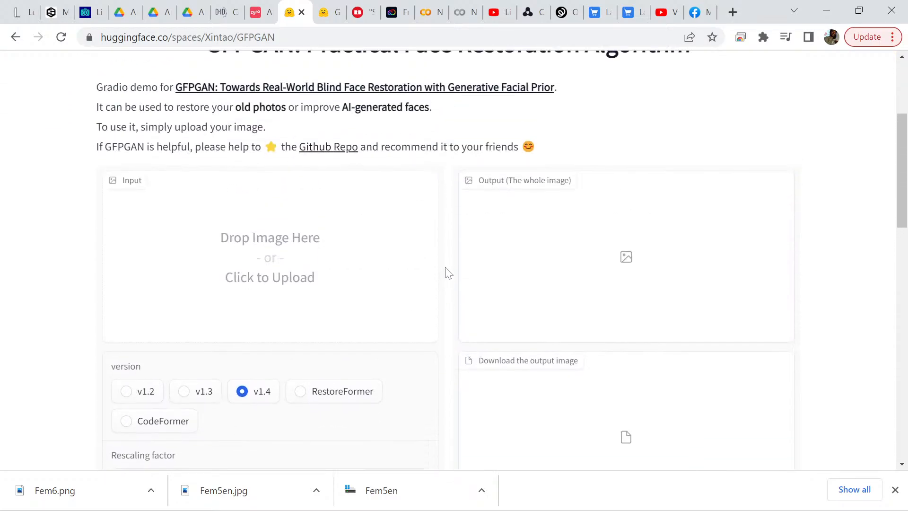
Step: Review the cleared GFPGAN page, from the space header down to the version and rescaling settings
scroll(412, 295, down, 5)
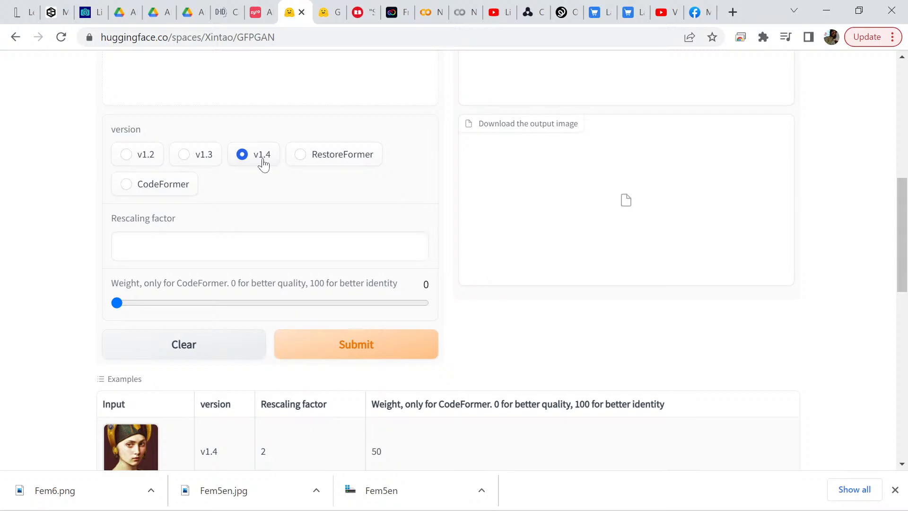
scroll(263, 164, up, 6)
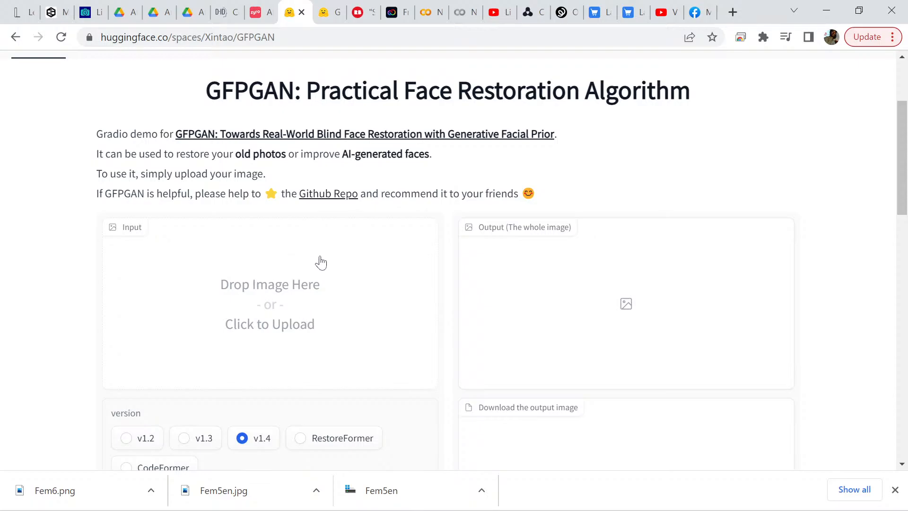
scroll(325, 208, up, 3)
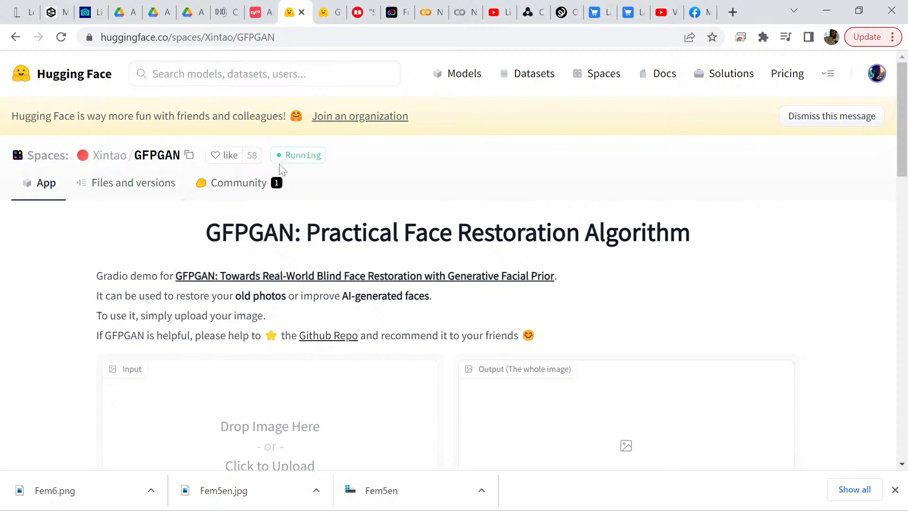
scroll(288, 170, down, 1)
scroll(289, 171, down, 1)
scroll(291, 173, up, 2)
scroll(288, 185, down, 4)
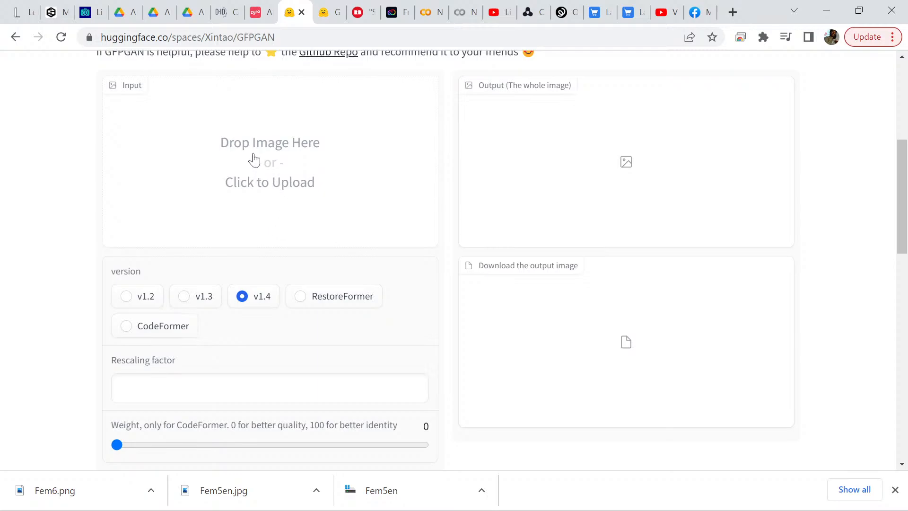
Step: Upload Fem6 from the Pictures > Fem folder as the GFPGAN input image
click(281, 177)
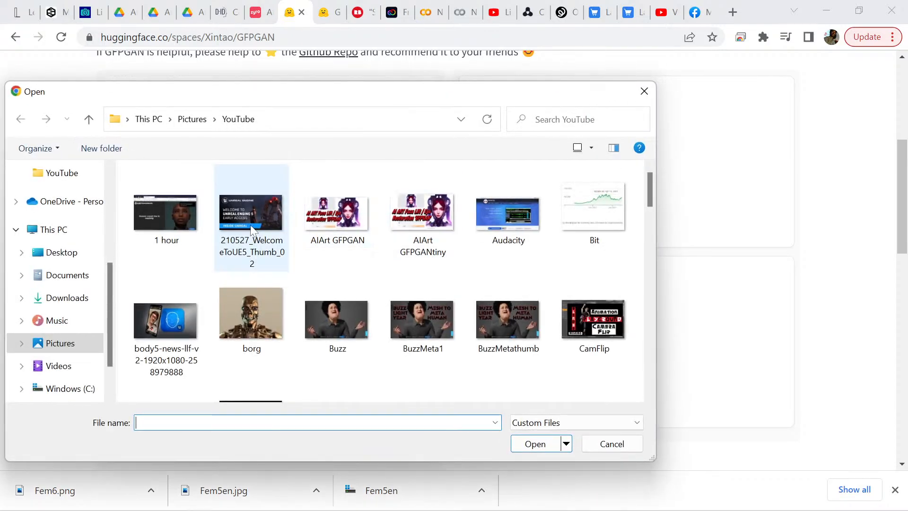
click(201, 121)
scroll(428, 172, up, 1)
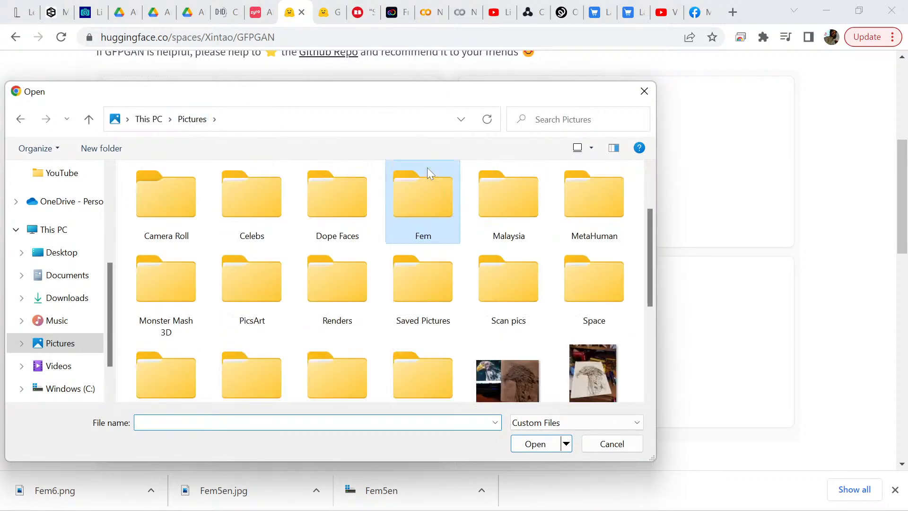
double_click(427, 168)
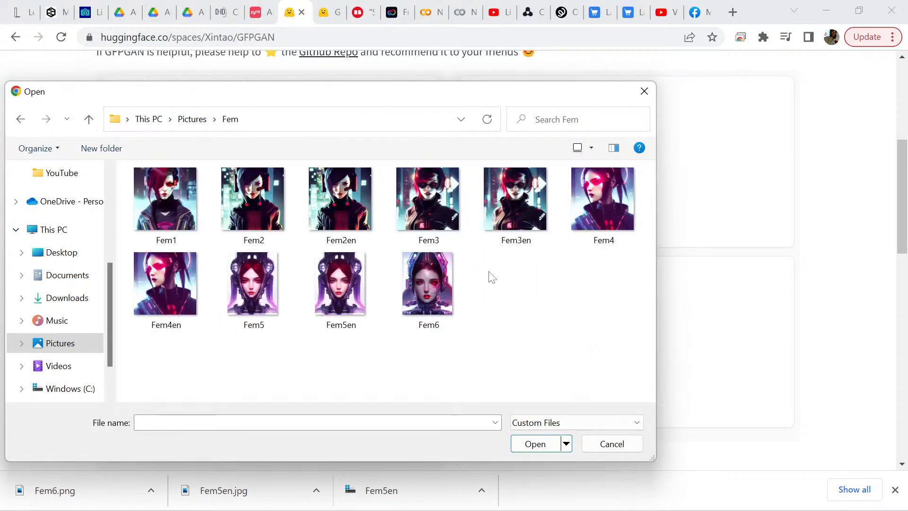
click(435, 284)
click(541, 443)
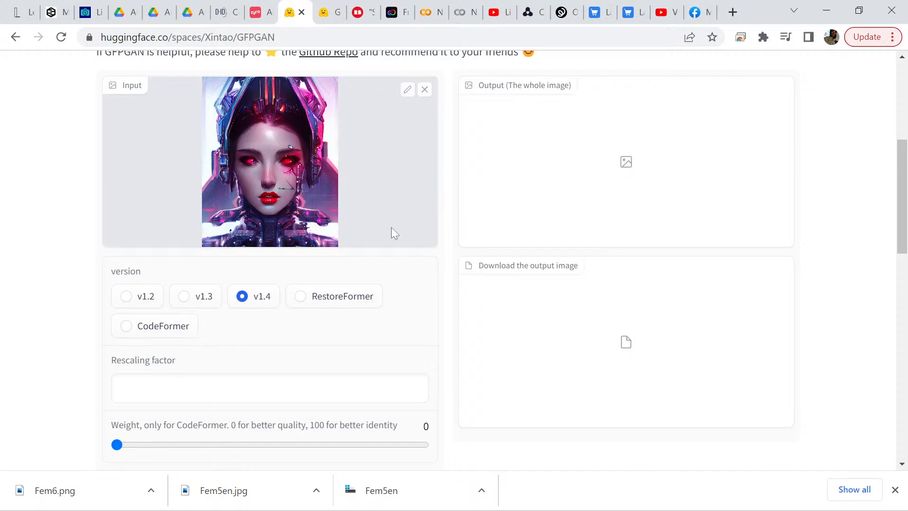
Step: Check the settings below the uploaded Fem6 portrait and open the rescaling factor for editing
scroll(265, 352, down, 1)
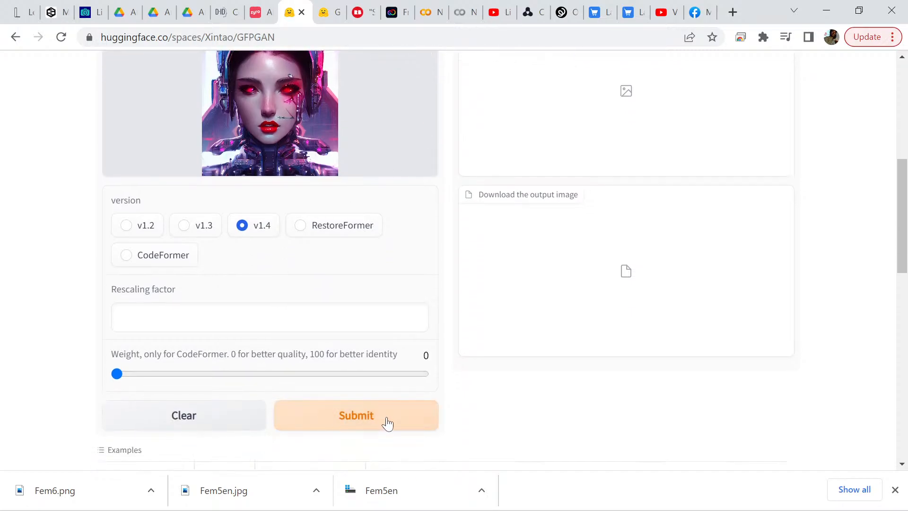
click(372, 420)
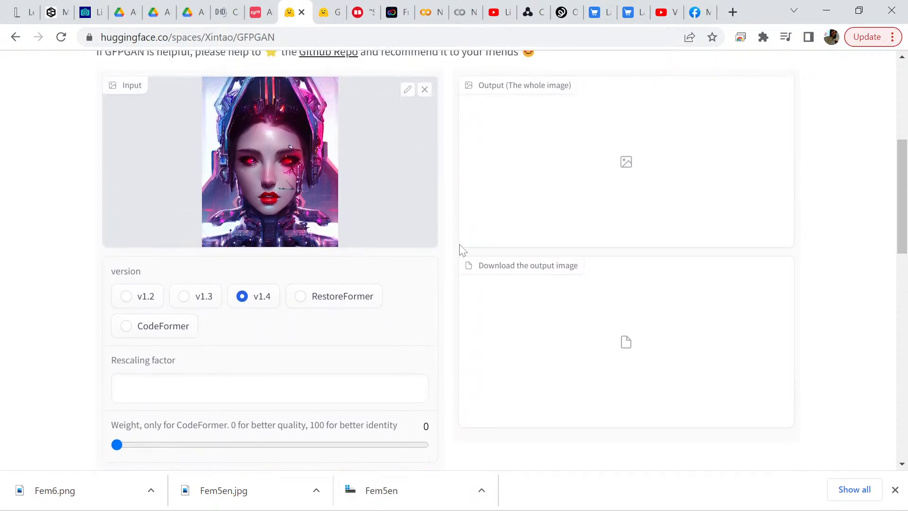
scroll(426, 256, down, 1)
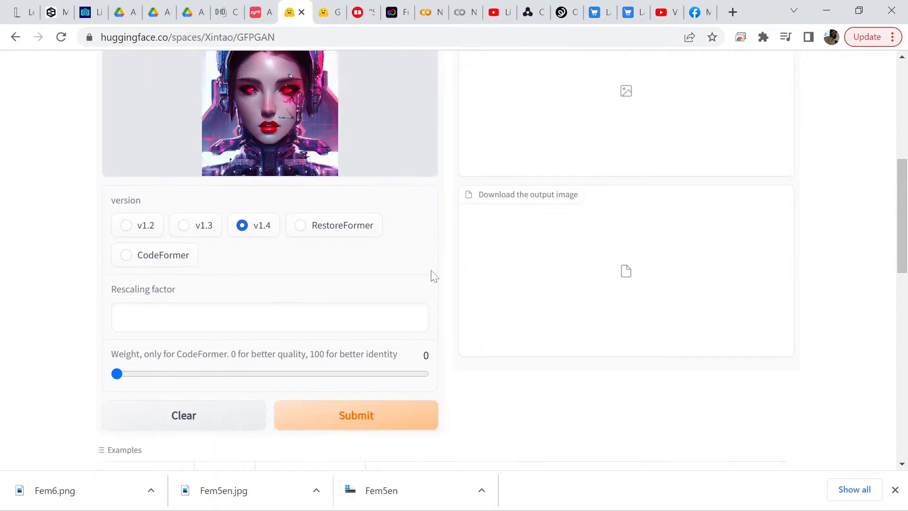
click(264, 317)
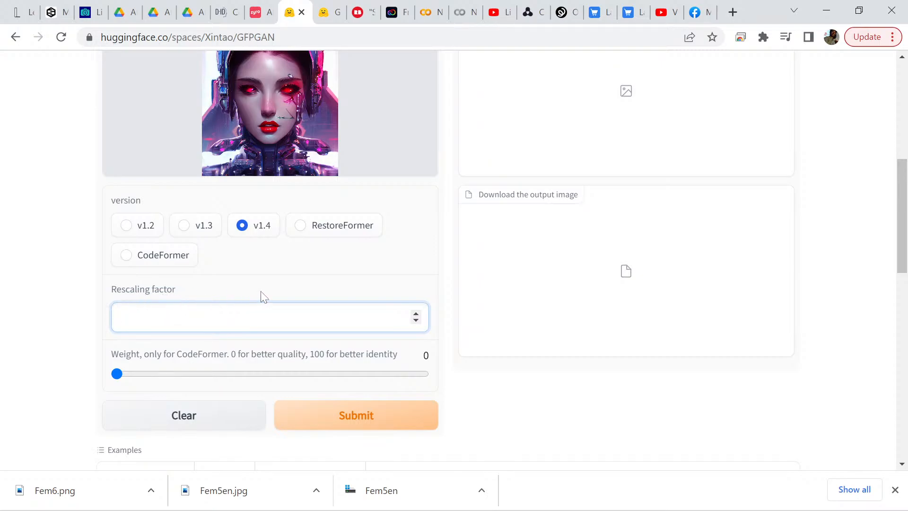
scroll(263, 296, up, 1)
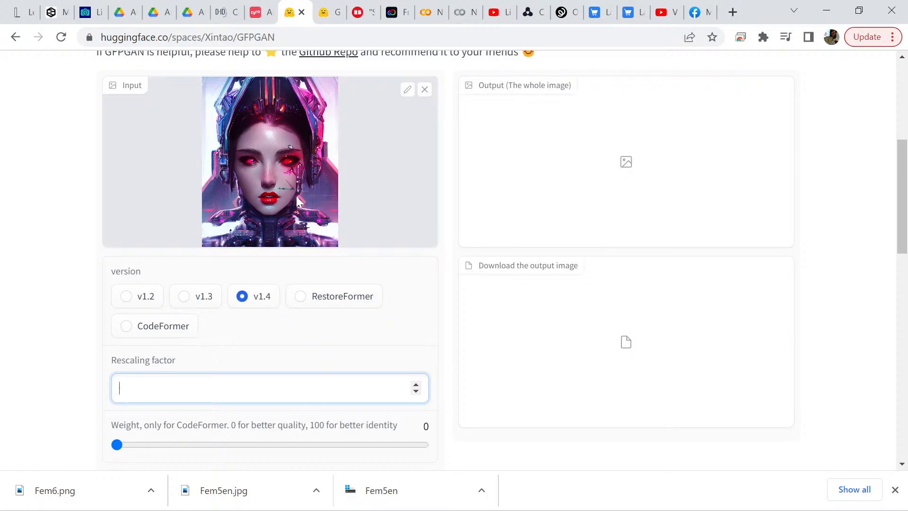
Step: Bring up the Fem folder in File Explorer to look over the original Fem6 and the earlier restored images
mouse_move(326, 501)
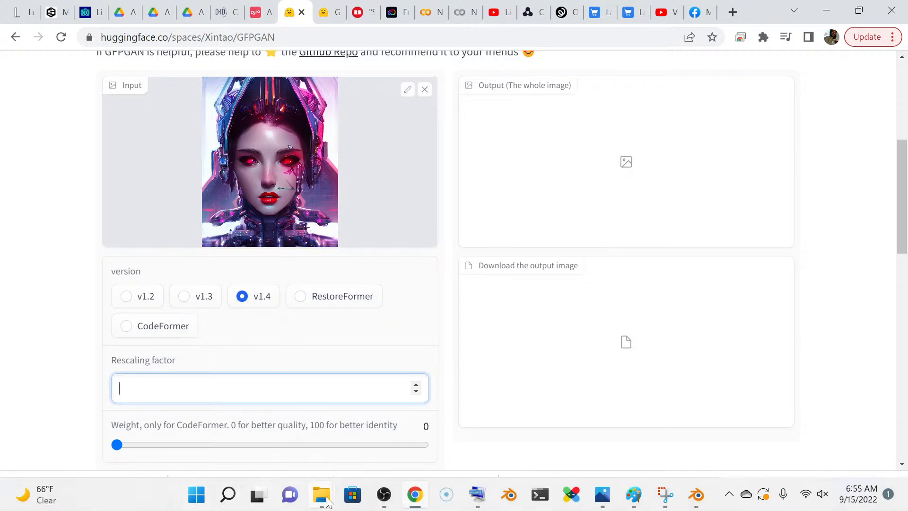
click(635, 428)
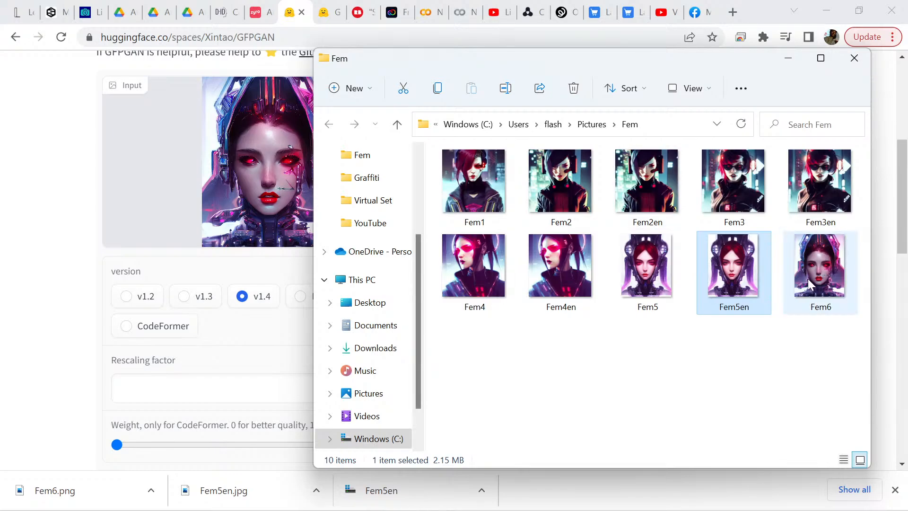
mouse_move(807, 279)
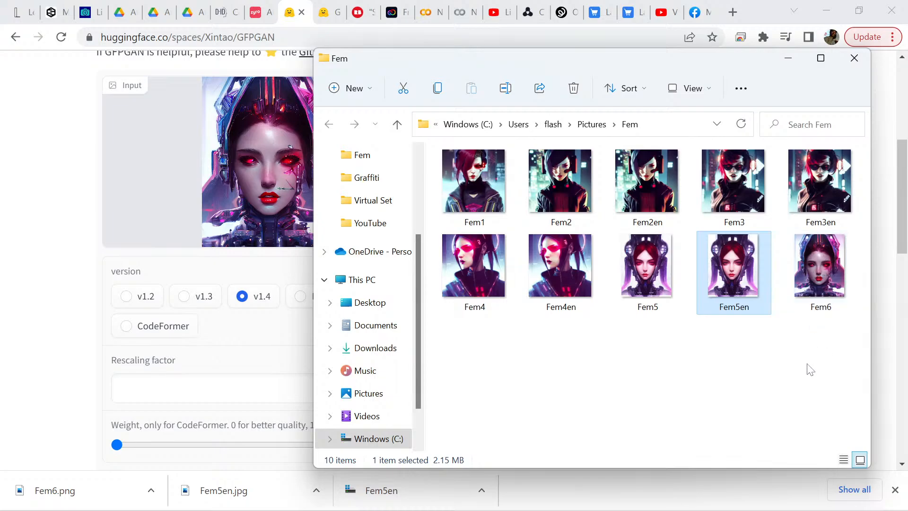
mouse_move(821, 274)
Step: Return to the GFPGAN form, set the rescaling factor to 16 and submit Fem6 for restoration
click(187, 390)
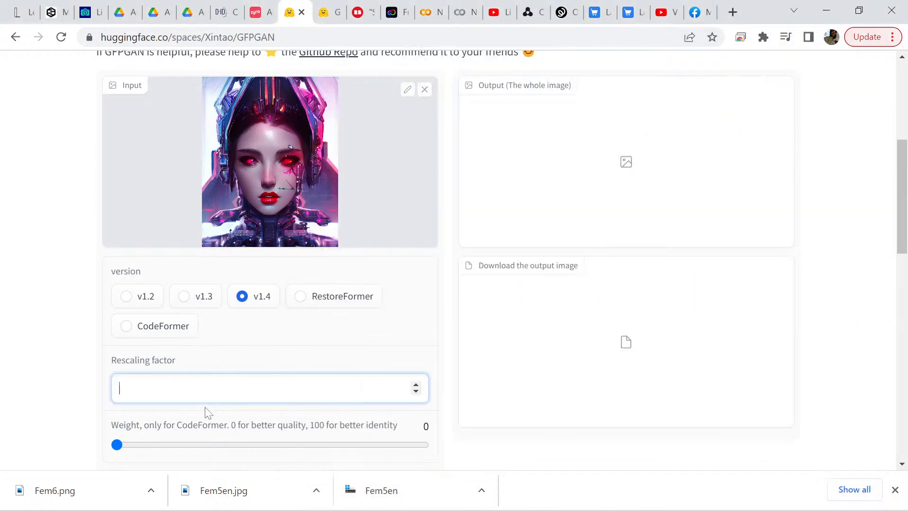
text(16)
scroll(243, 268, down, 3)
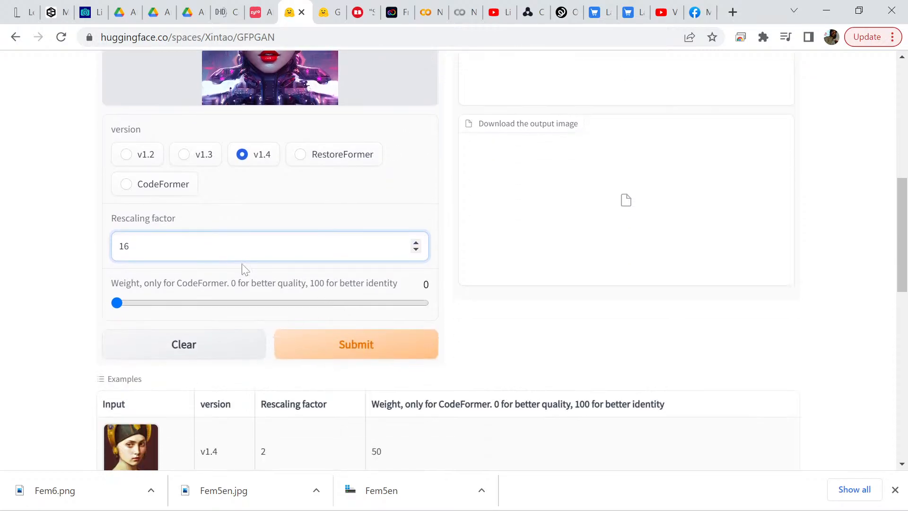
click(368, 345)
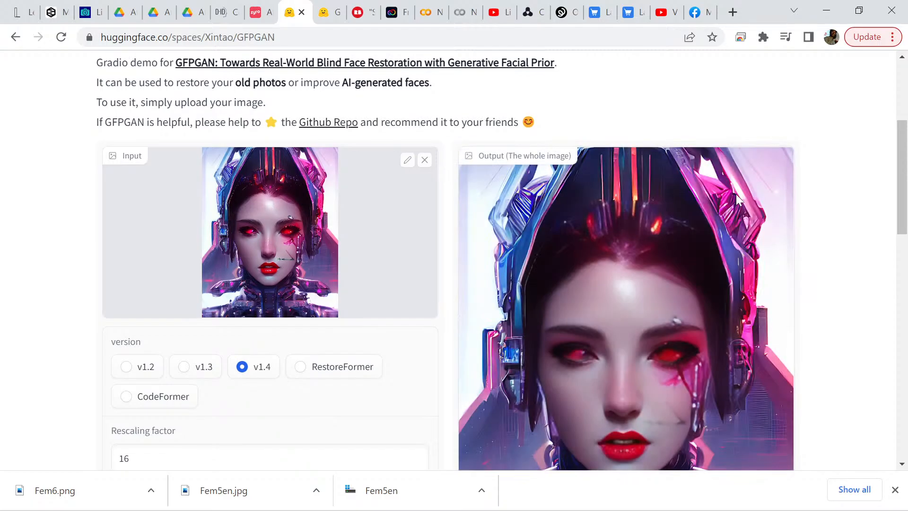
Step: Review the restored Fem6 output, set the rescaling factor to 2 and resubmit the portrait for restoration
scroll(736, 193, down, 1)
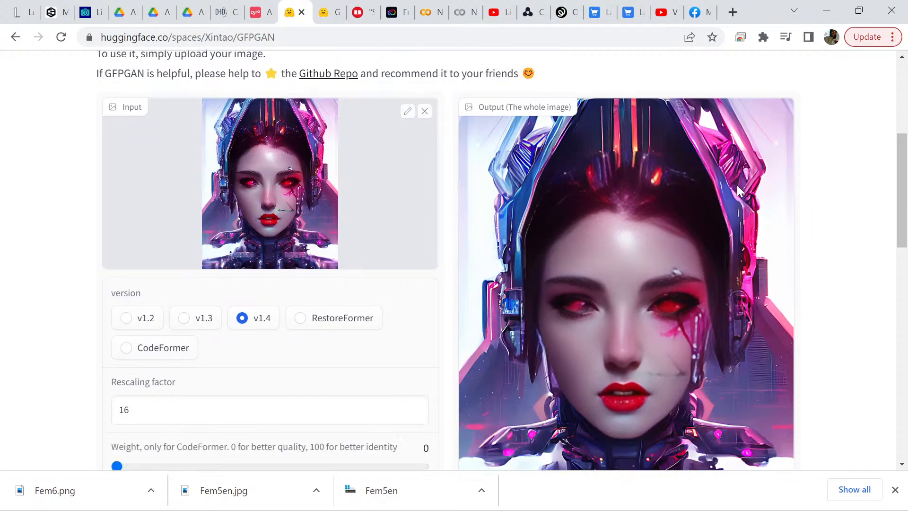
scroll(708, 245, down, 1)
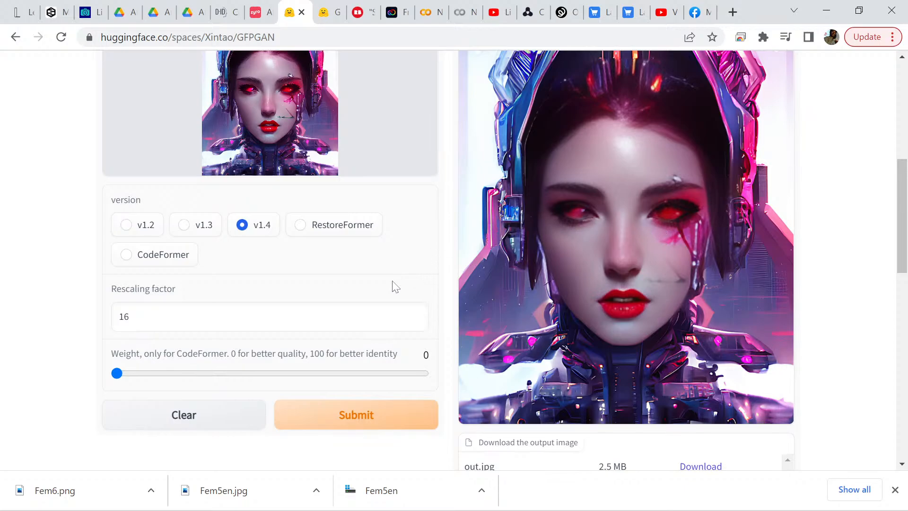
scroll(341, 345, up, 3)
scroll(341, 345, down, 3)
drag(142, 317, 90, 326)
text(2)
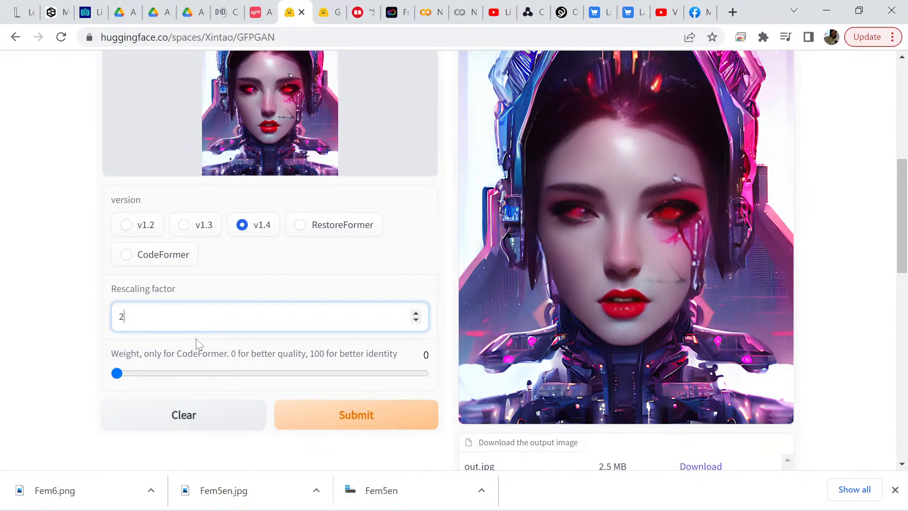
scroll(361, 313, up, 3)
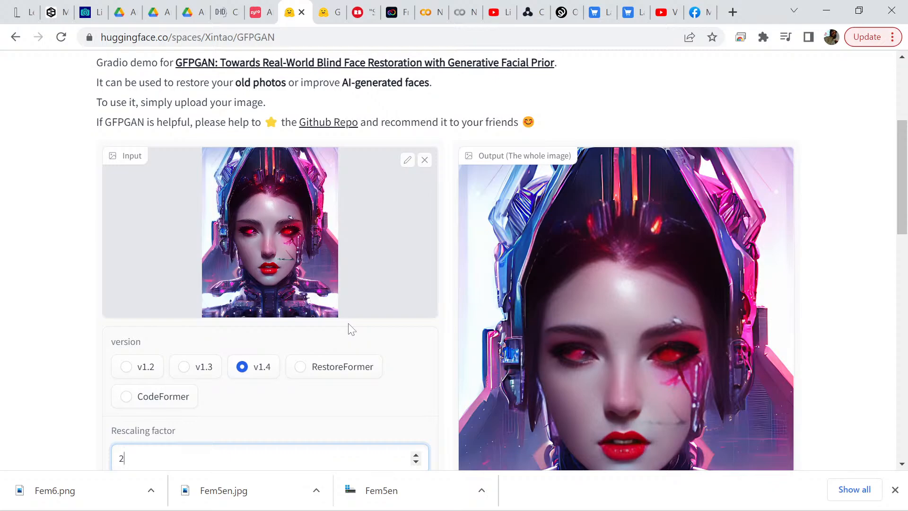
scroll(487, 305, down, 3)
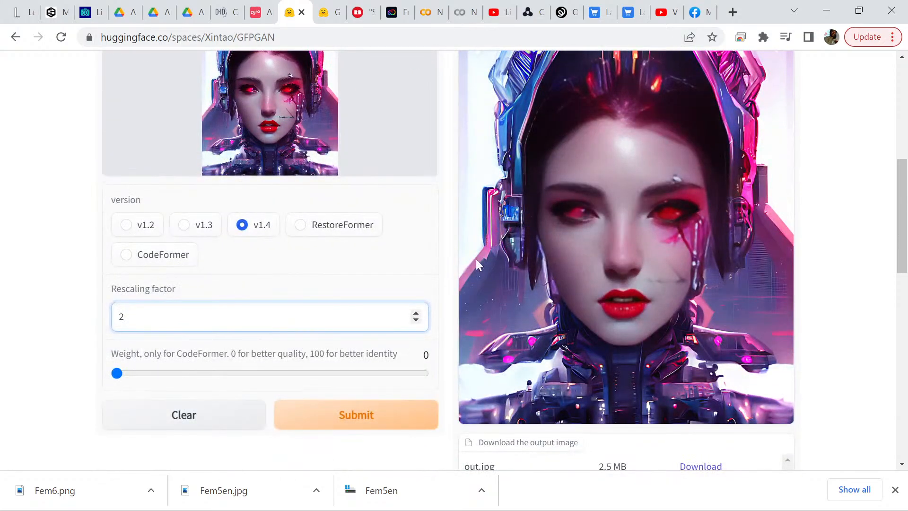
click(374, 416)
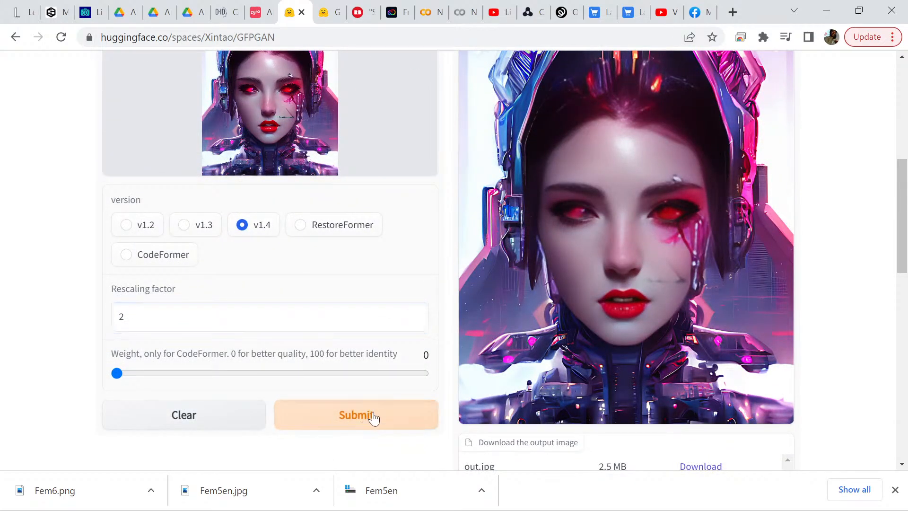
scroll(442, 308, up, 3)
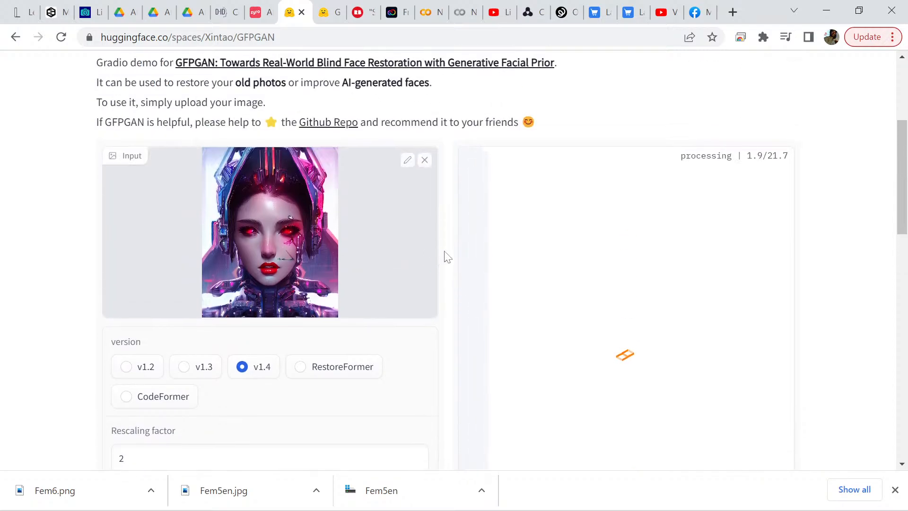
Step: Download the restored output image and save it as Fem6en1000 in the Pictures > Fem folder
scroll(279, 271, down, 2)
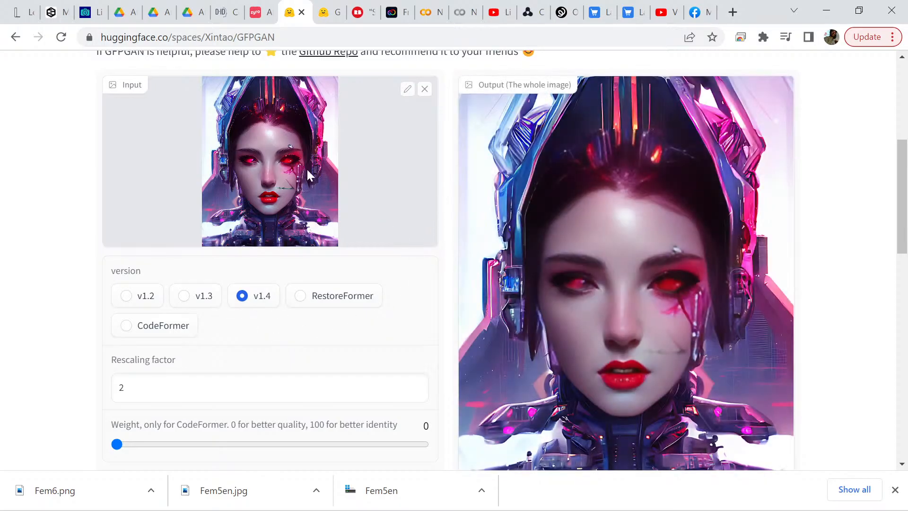
scroll(594, 253, down, 2)
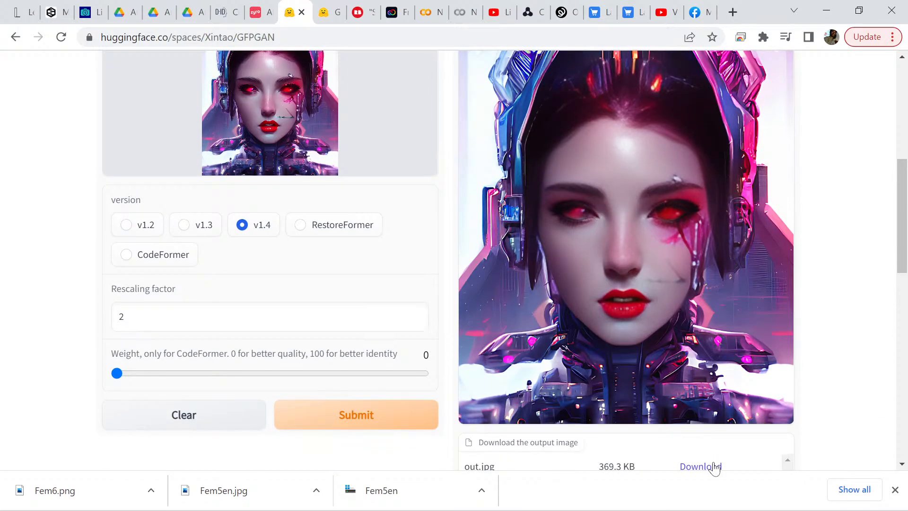
scroll(707, 467, down, 2)
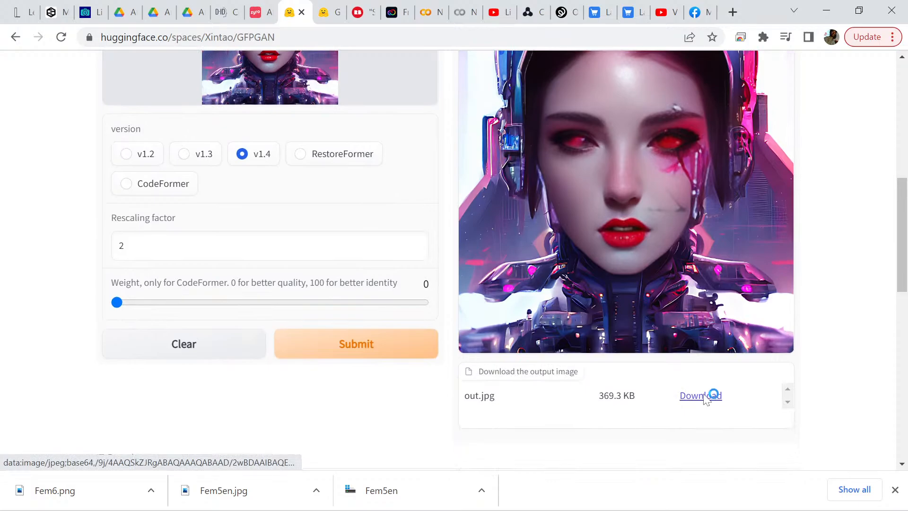
click(703, 400)
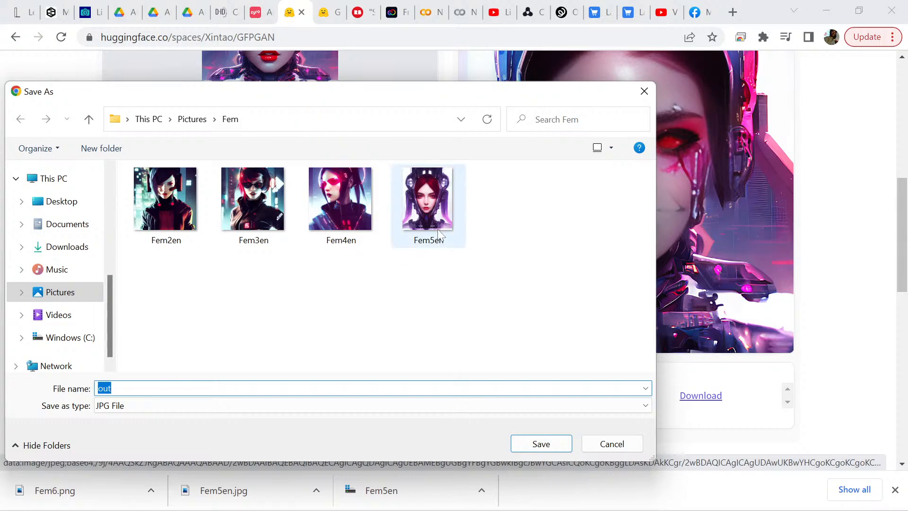
click(452, 208)
double_click(135, 388)
click(119, 387)
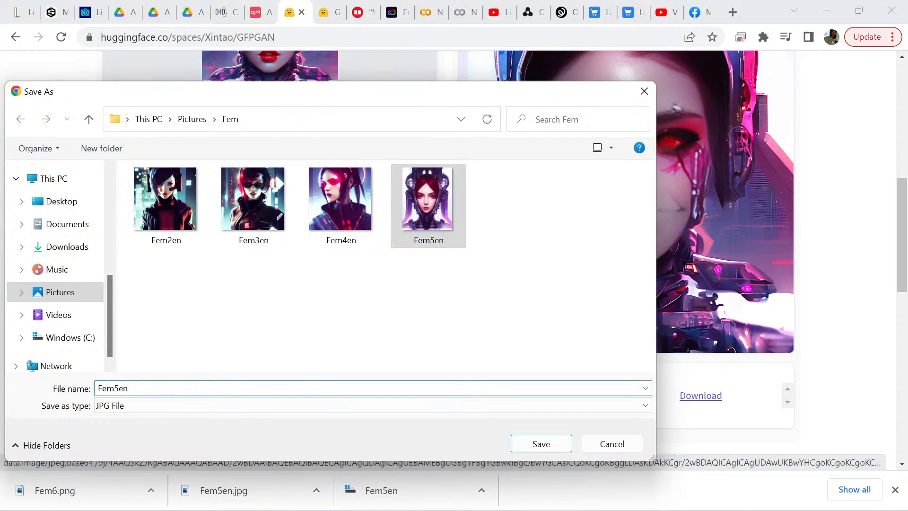
key(BackSpace)
text(6en)
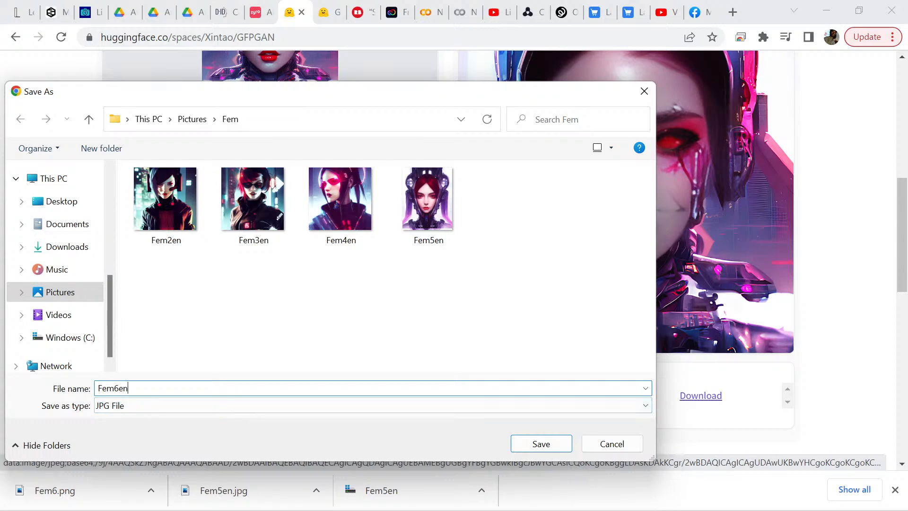
text(1000)
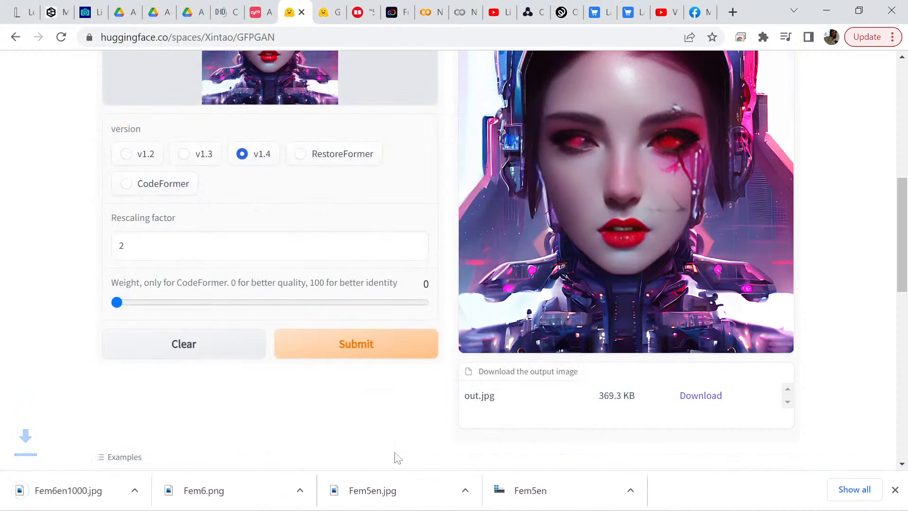
Step: Show the downloaded Fem6en1000 in its folder, check its dimensions and file size, and minimize File Explorer
click(153, 492)
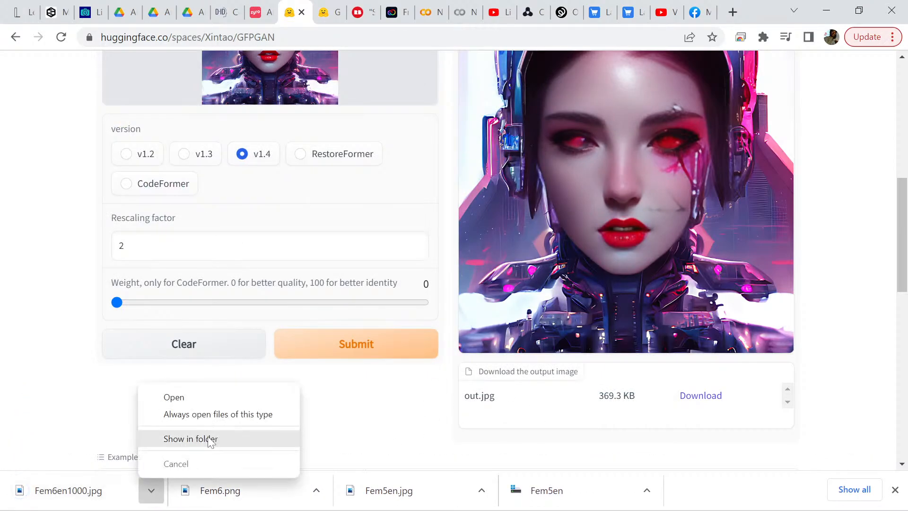
click(189, 439)
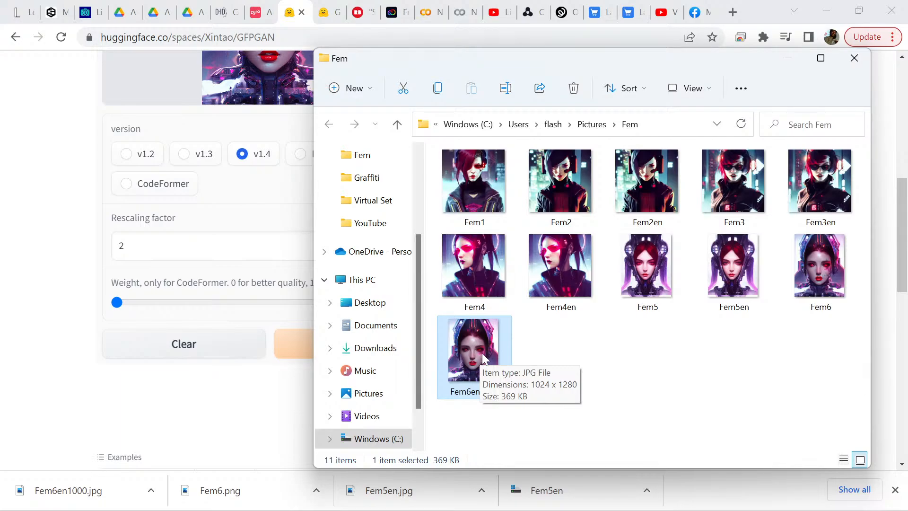
click(628, 371)
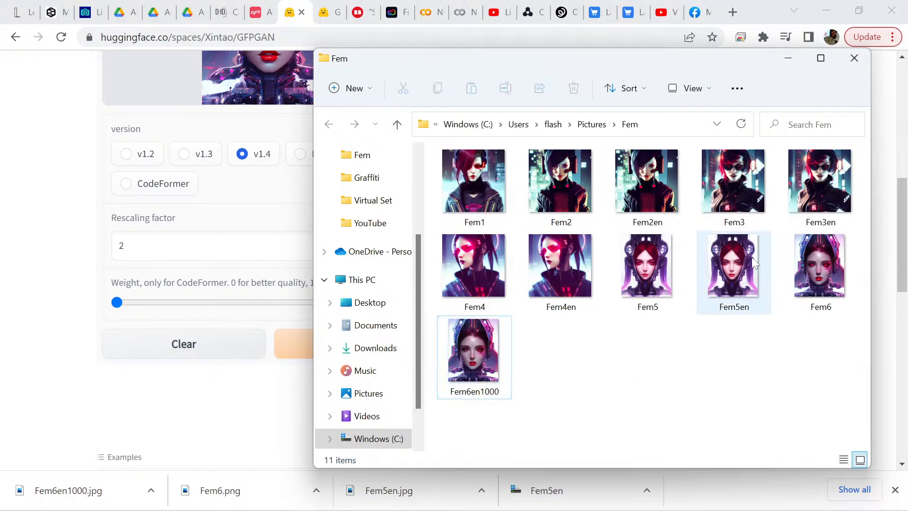
click(787, 57)
Step: Remove Fem6 from the GFPGAN input and upload Fem6en1000 from the Fem folder instead
scroll(435, 369, up, 3)
scroll(291, 324, down, 3)
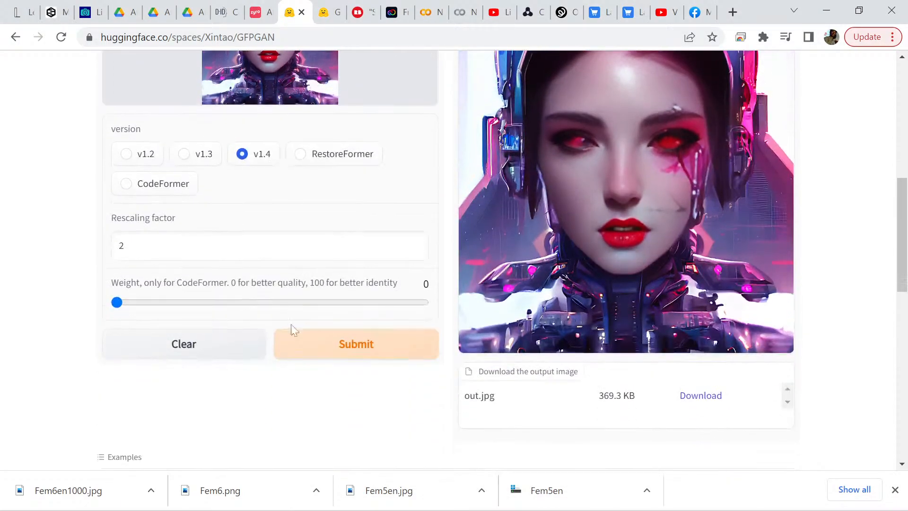
scroll(291, 325, up, 5)
click(422, 161)
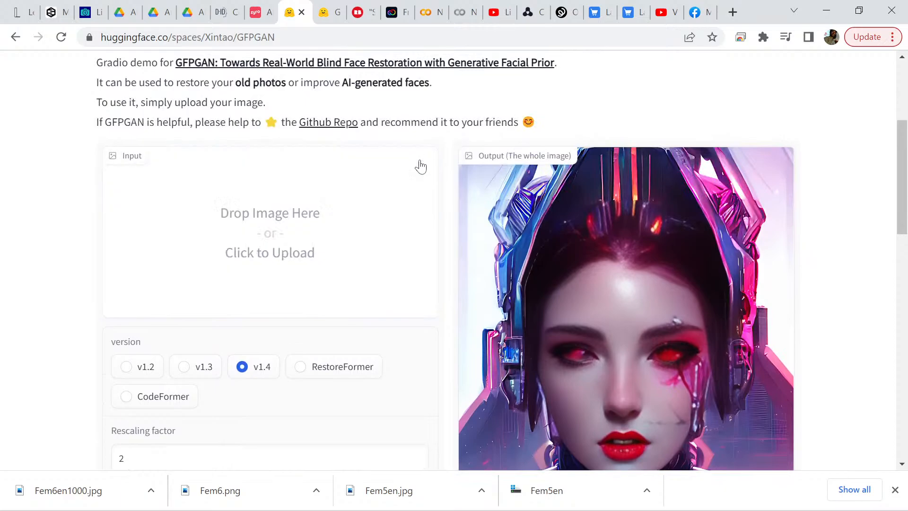
click(271, 238)
click(521, 302)
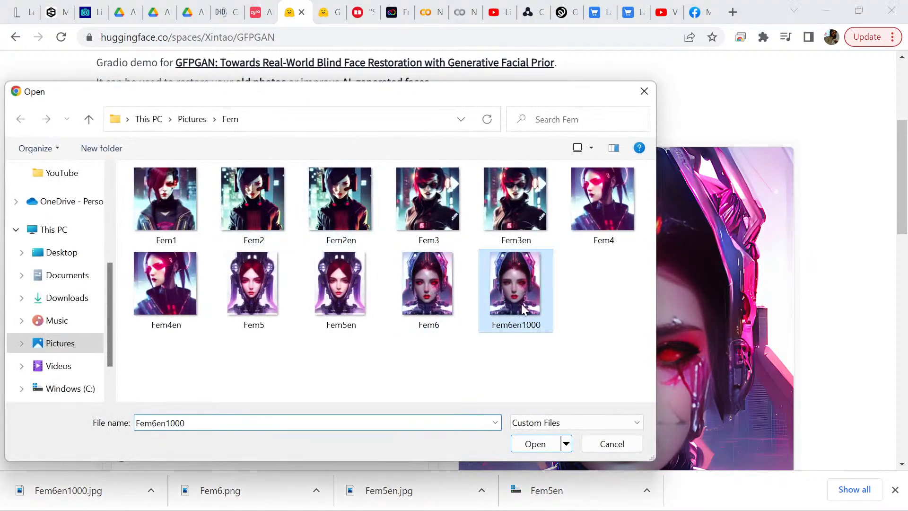
click(537, 444)
Step: Set the rescaling factor to 8 and submit Fem6en1000 for restoration
scroll(540, 291, down, 5)
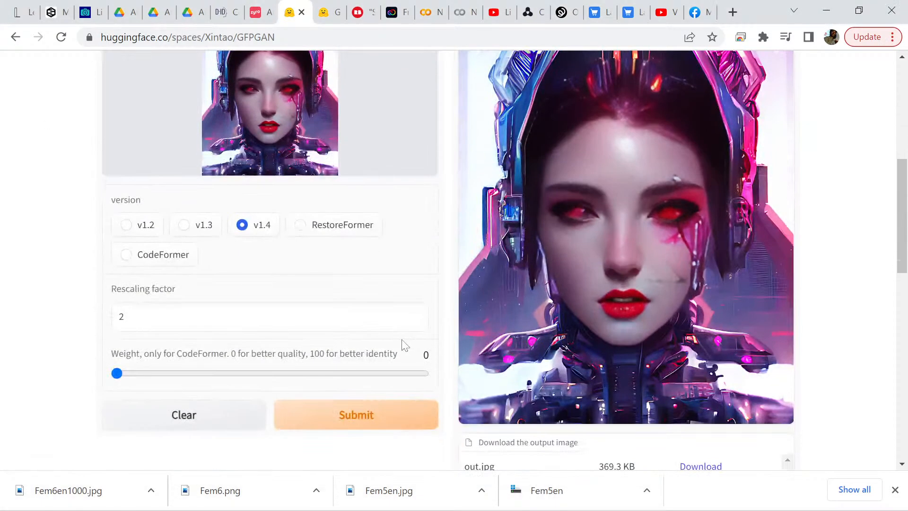
drag(130, 245, 101, 243)
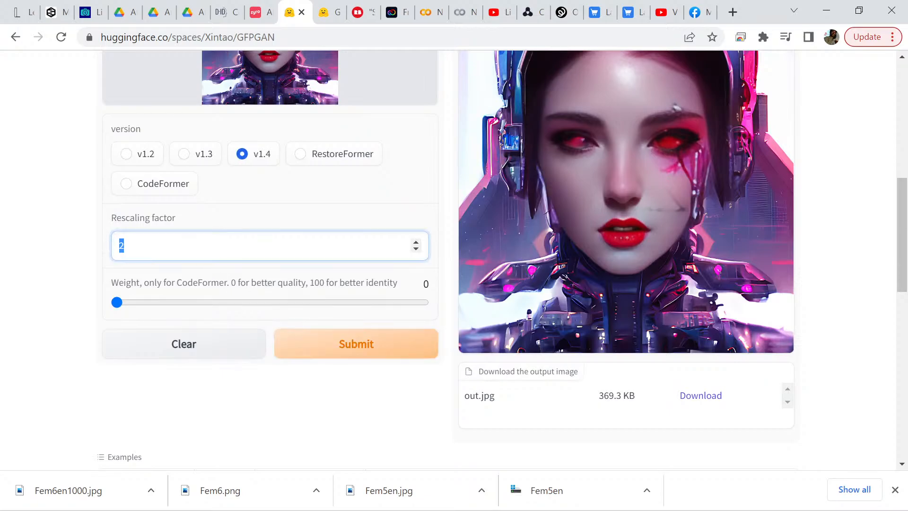
text(8)
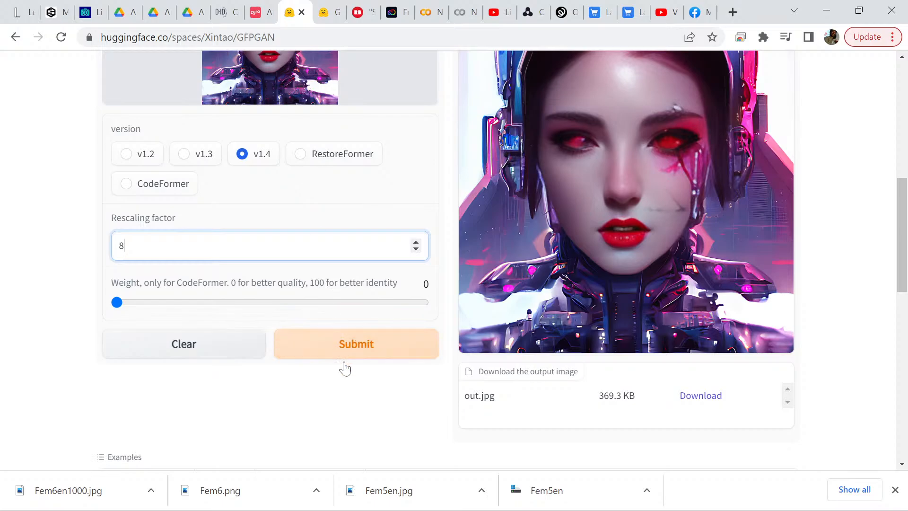
click(371, 349)
scroll(473, 354, up, 4)
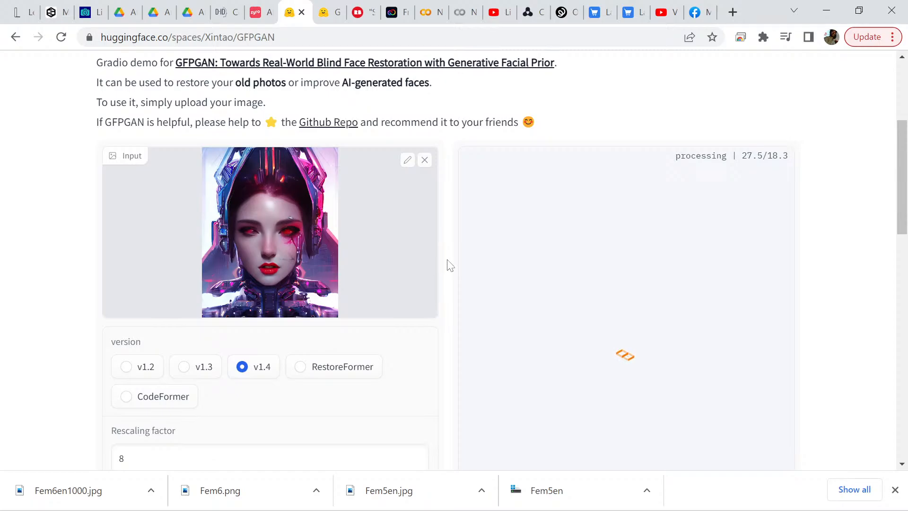
Step: Examine the restored whole-image output against the input portrait, comparing facial details and the output file size
scroll(450, 264, up, 3)
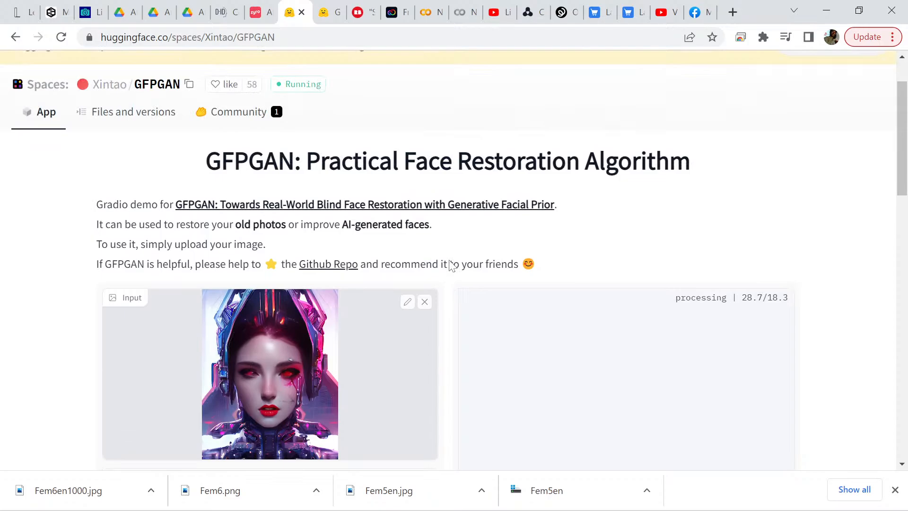
scroll(450, 267, down, 5)
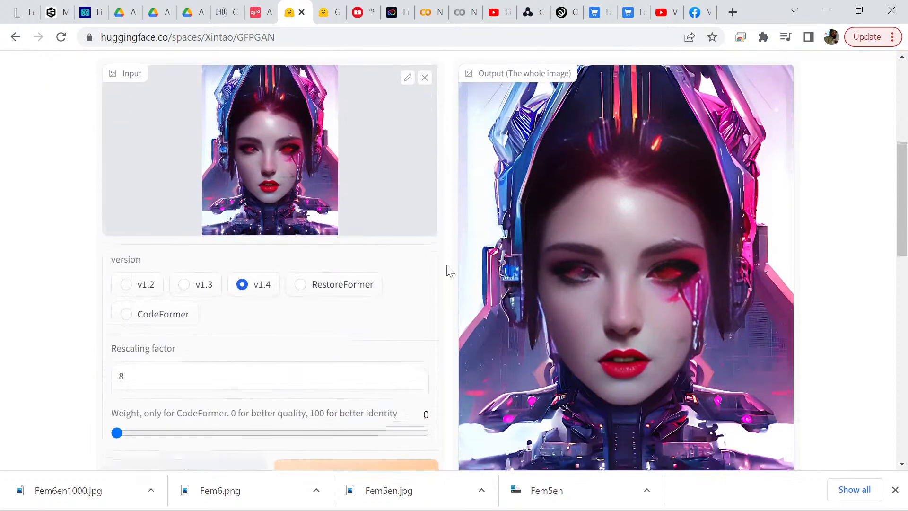
scroll(450, 271, down, 1)
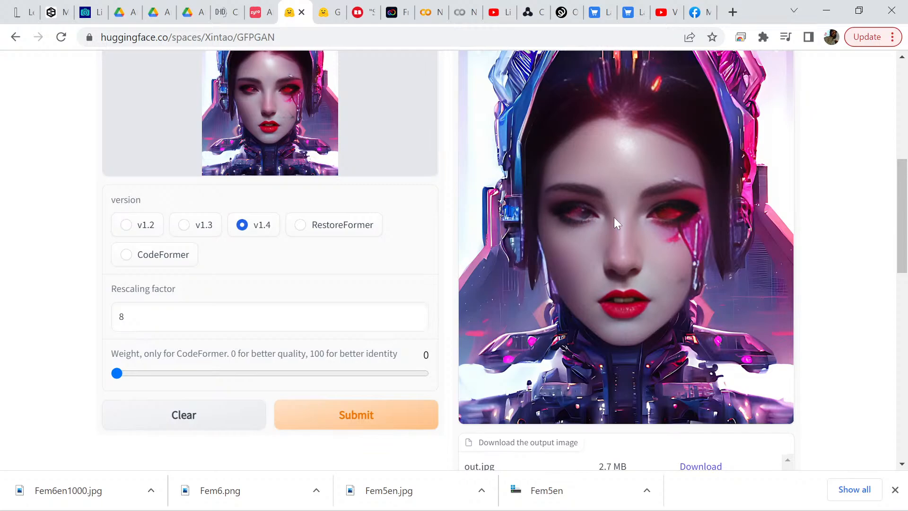
scroll(625, 290, up, 2)
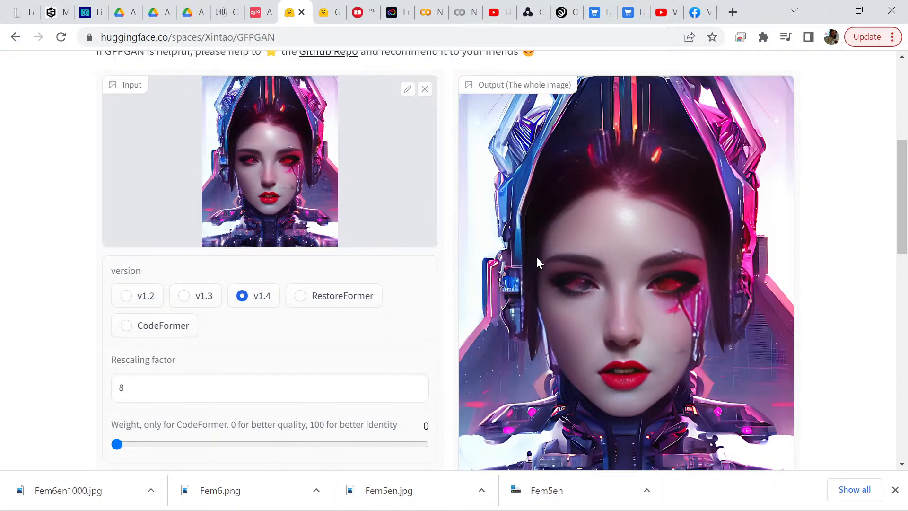
scroll(535, 261, up, 3)
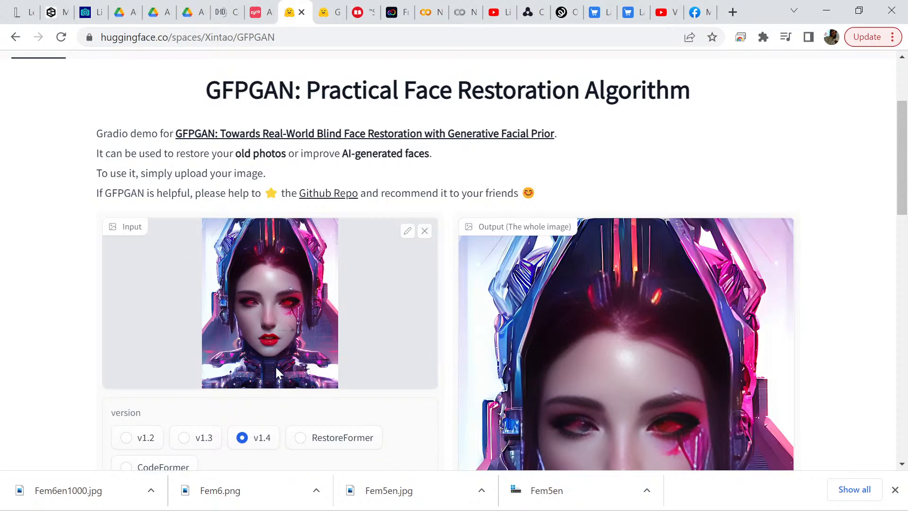
scroll(534, 305, down, 5)
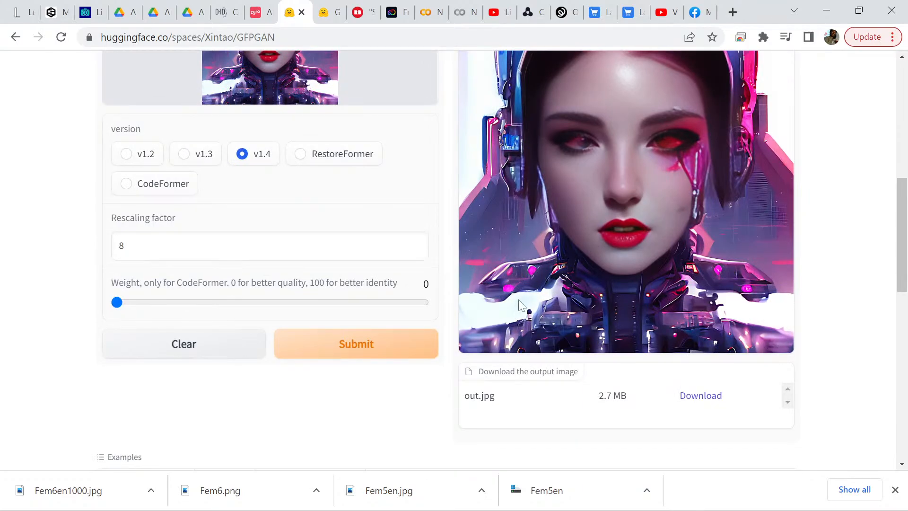
scroll(521, 248, up, 3)
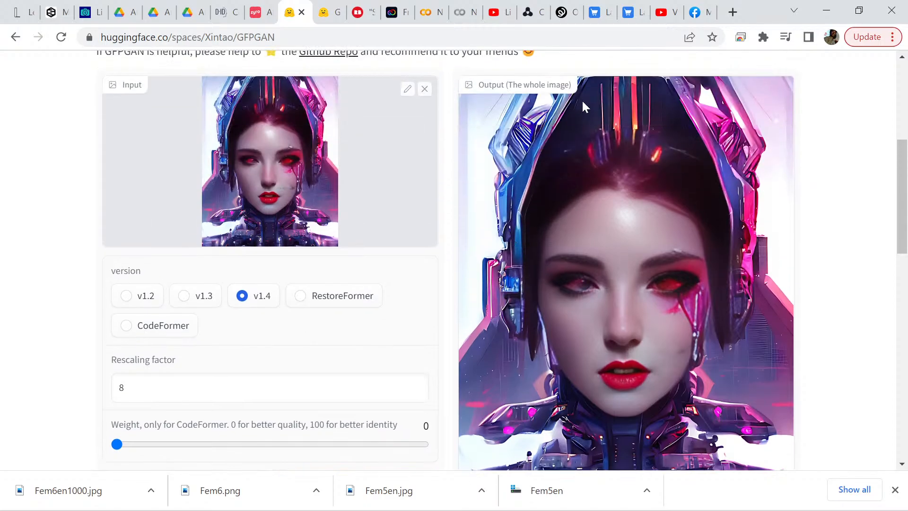
scroll(731, 277, down, 3)
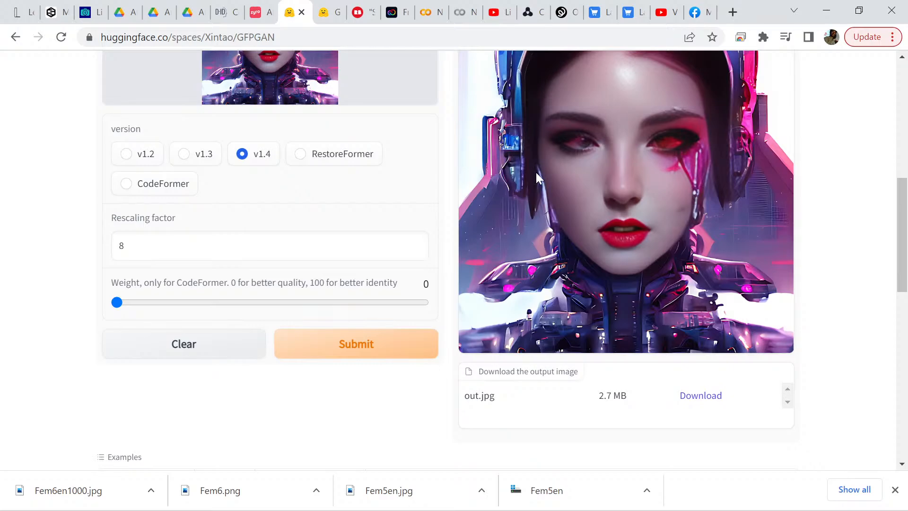
scroll(537, 174, up, 3)
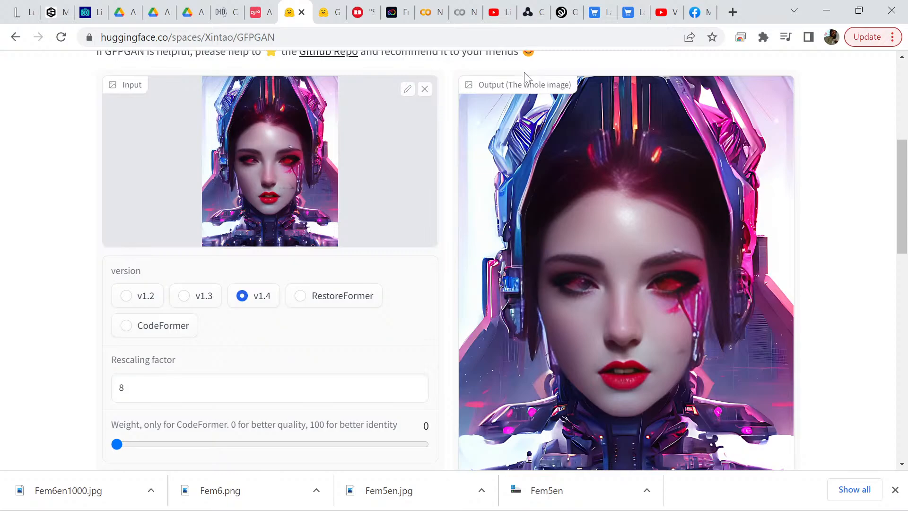
scroll(444, 182, up, 3)
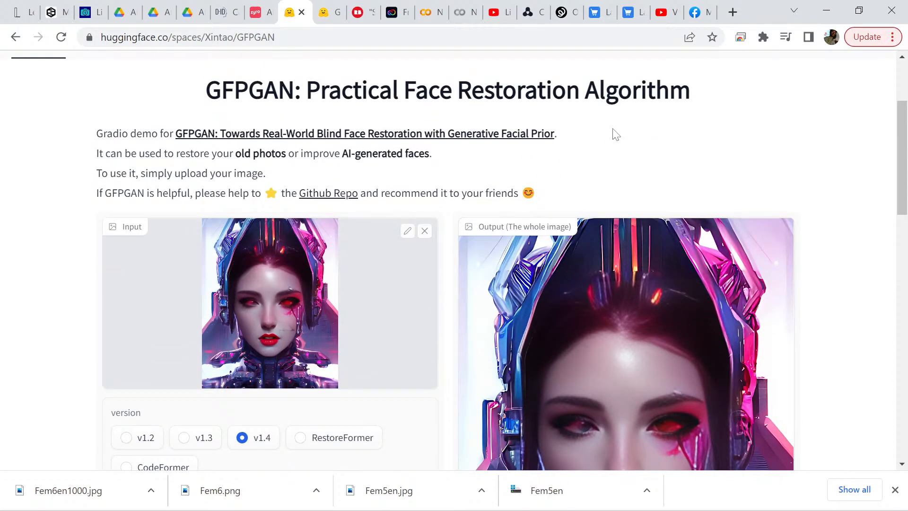
scroll(613, 134, down, 2)
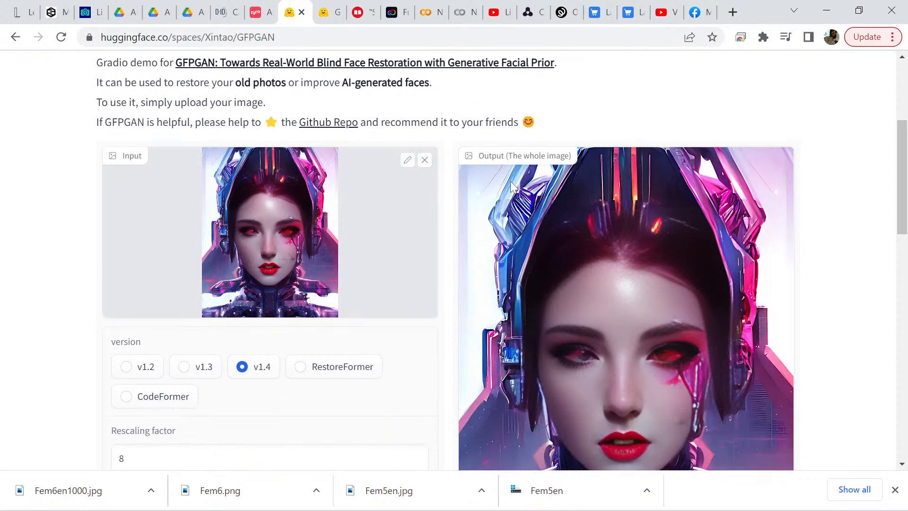
scroll(509, 181, down, 2)
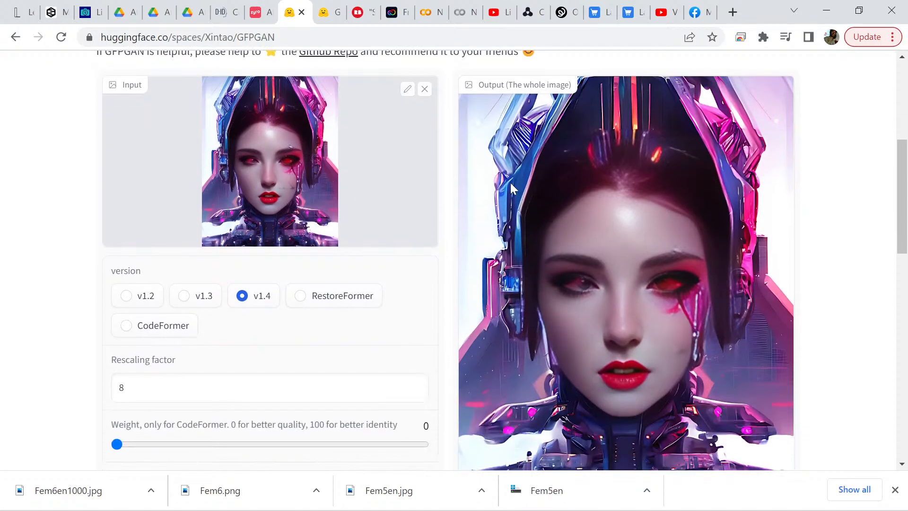